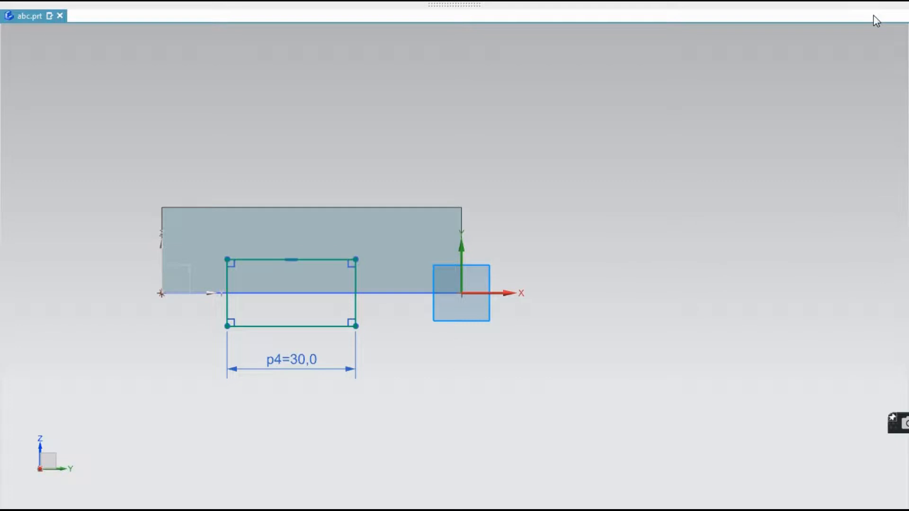
# Dimension the height of the slot rectangle between its two horizontal edges and set it to 10 mm
pyautogui.moveTo(430, 7)
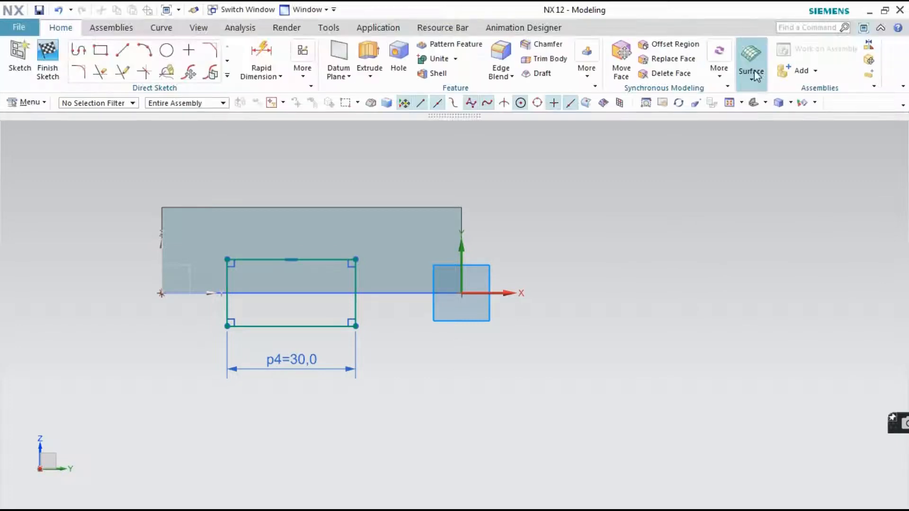
pyautogui.scroll(-1, 71, 250)
pyautogui.scroll(2, 318, 284)
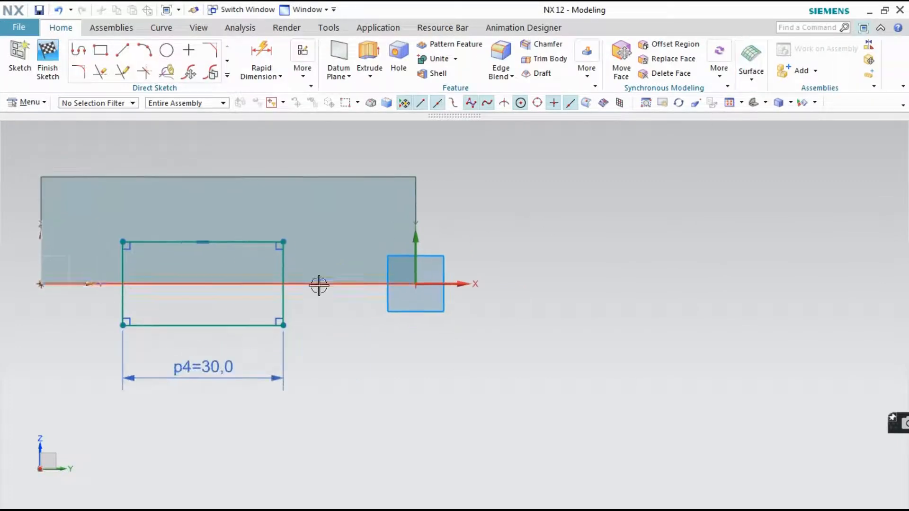
pyautogui.click(864, 28)
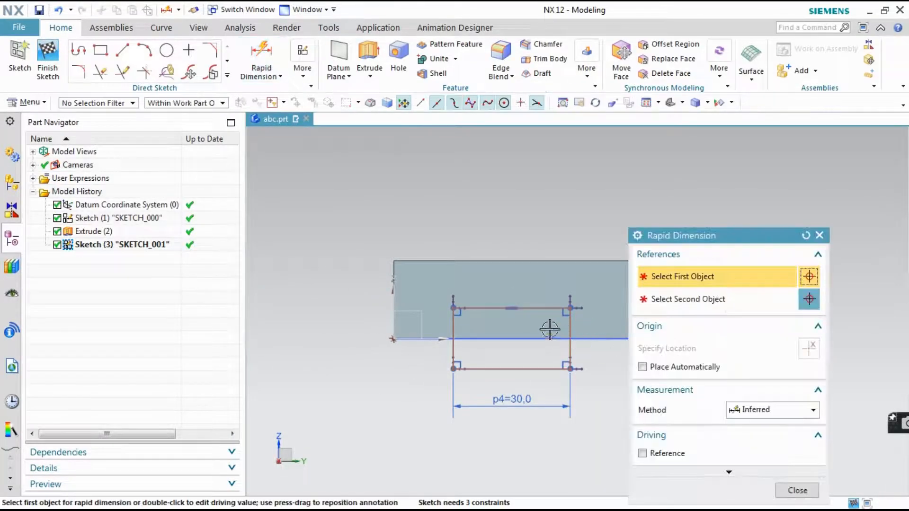
pyautogui.click(538, 310)
pyautogui.click(542, 369)
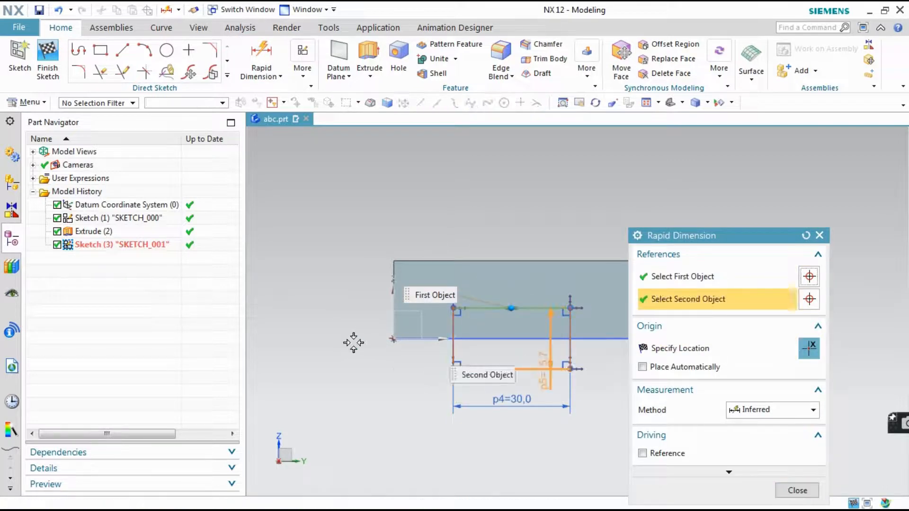
pyautogui.click(363, 214)
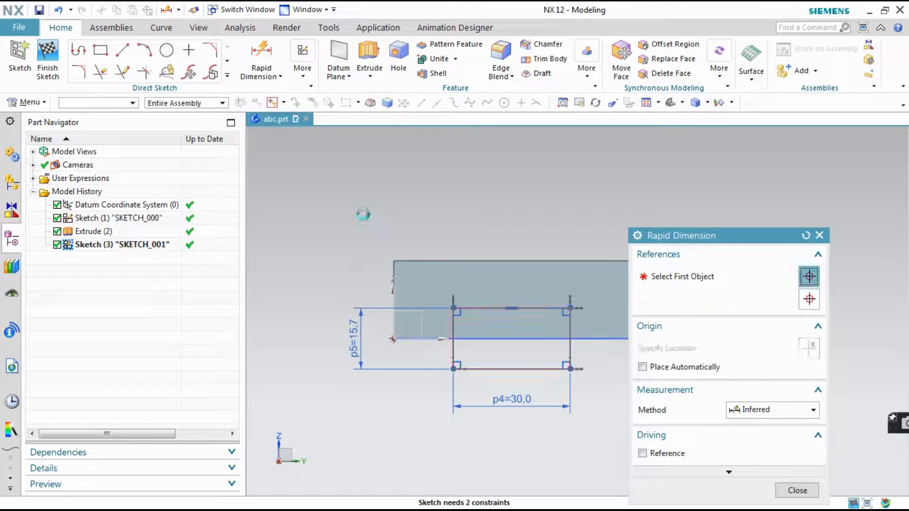
pyautogui.write('10')
pyautogui.press('Return')
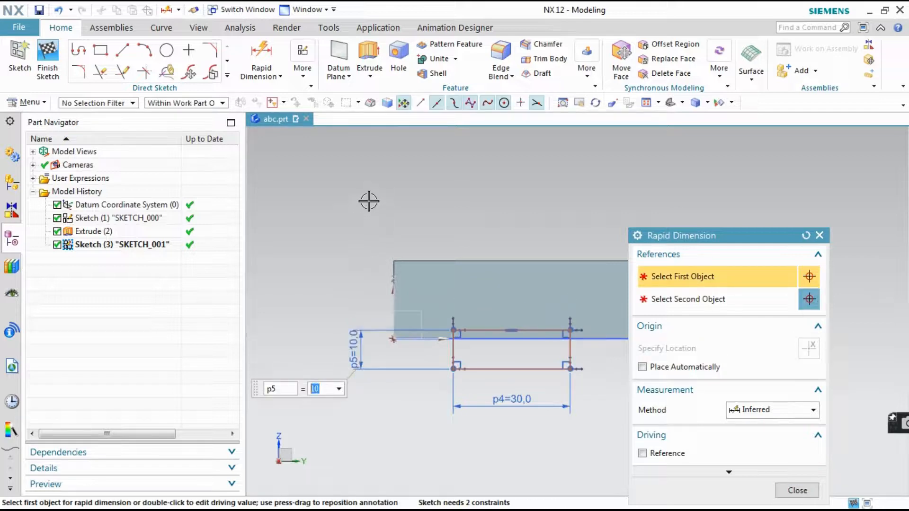
# Dimension the horizontal distance from the rectangle's nearer vertical edge to the sketch origin and set it to 10 mm
pyautogui.scroll(3, 350, 271)
pyautogui.scroll(-5, 383, 271)
pyautogui.scroll(-1, 392, 271)
pyautogui.scroll(2, 593, 299)
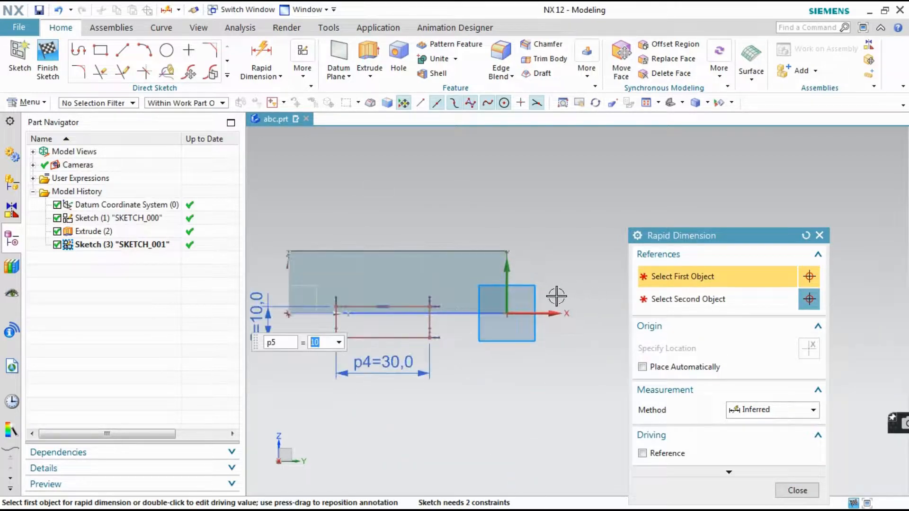
pyautogui.click(430, 323)
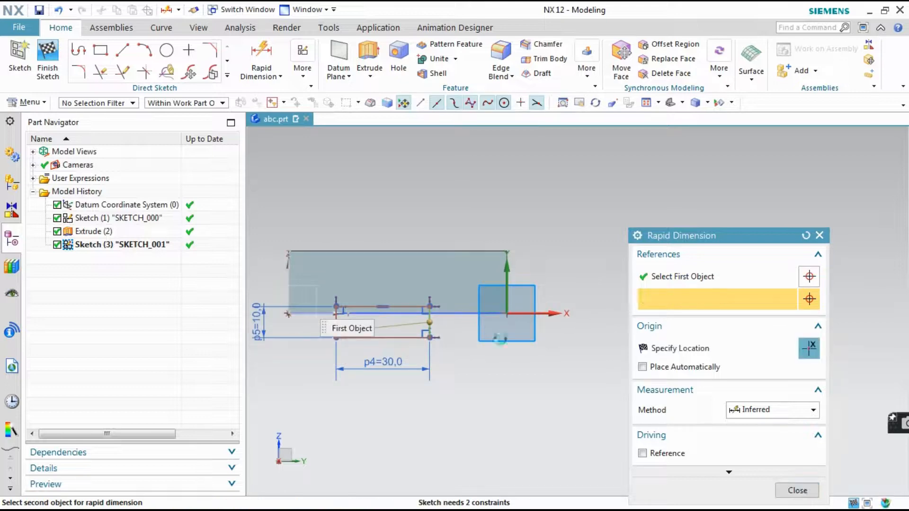
pyautogui.click(508, 314)
pyautogui.click(480, 373)
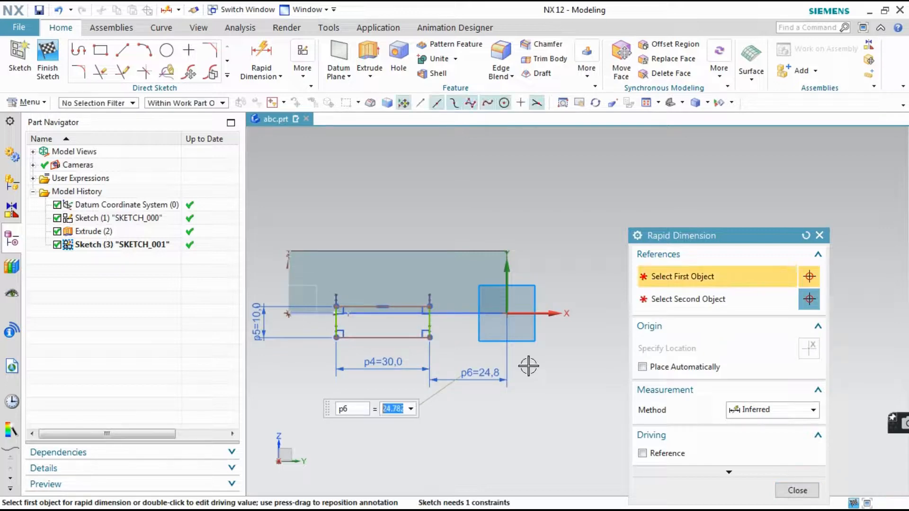
pyautogui.press('Return')
# Dimension the vertical distance from the rectangle's lower corner to the sketch origin, set it to 0 mm, and end dimensioning
pyautogui.scroll(3, 502, 324)
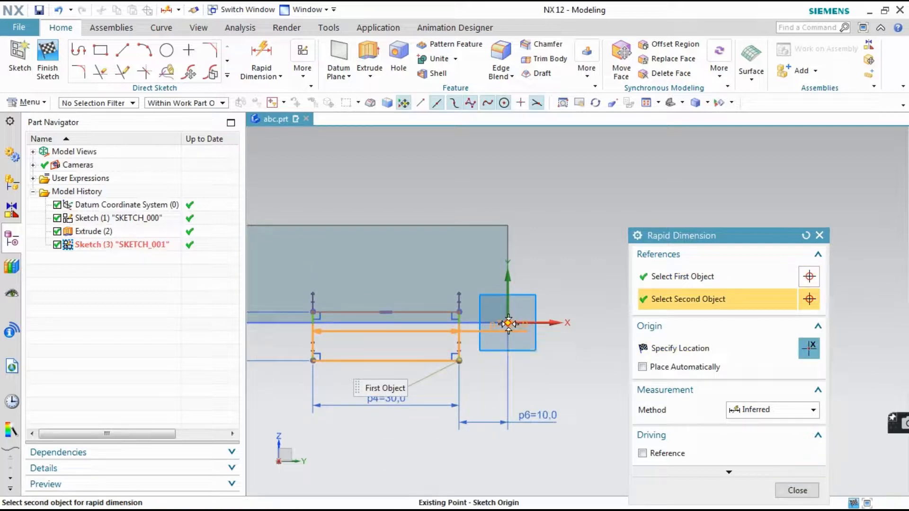
pyautogui.click(531, 336)
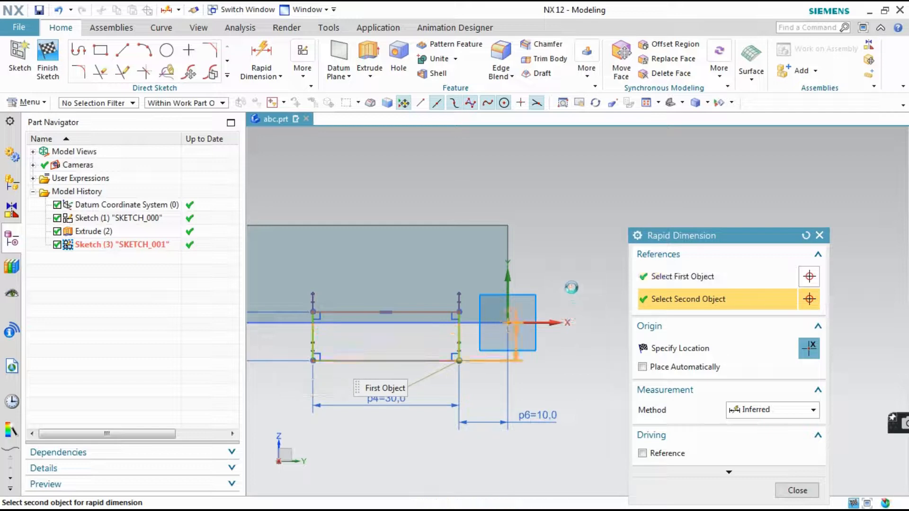
pyautogui.click(571, 276)
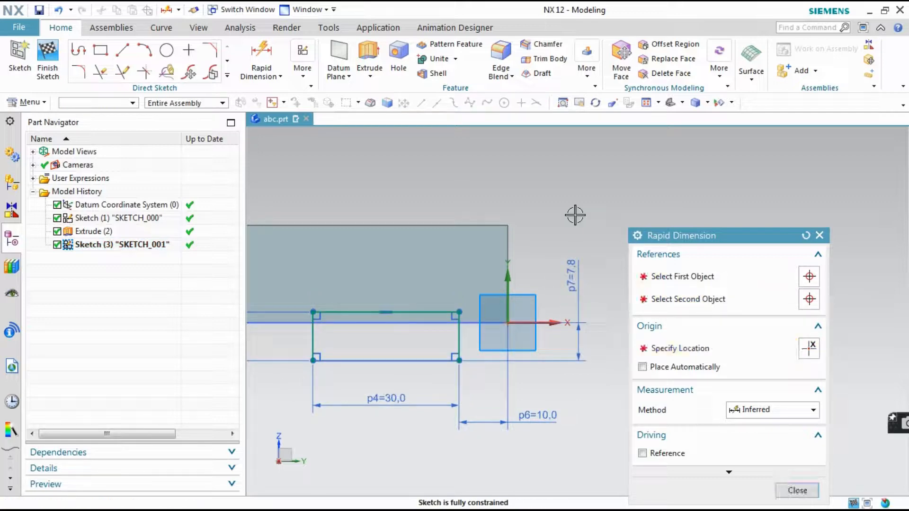
pyautogui.write('0')
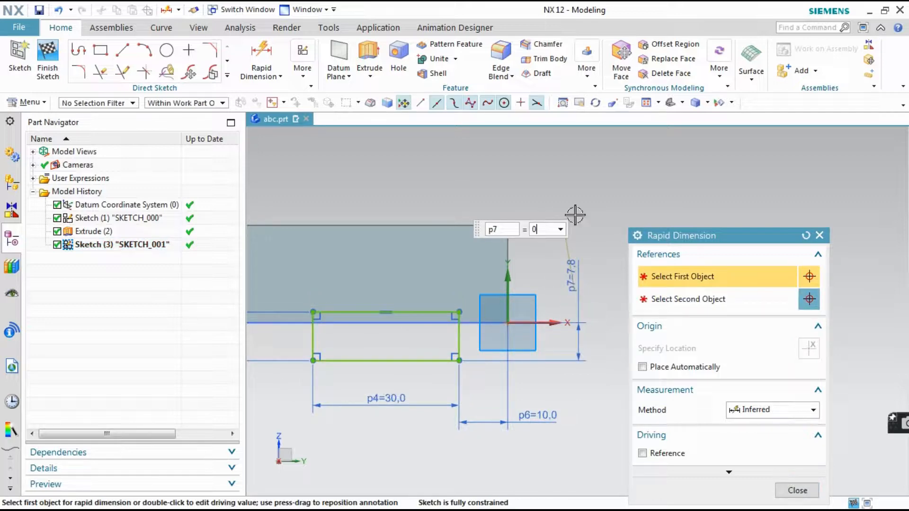
pyautogui.press('Return')
pyautogui.scroll(2, 534, 286)
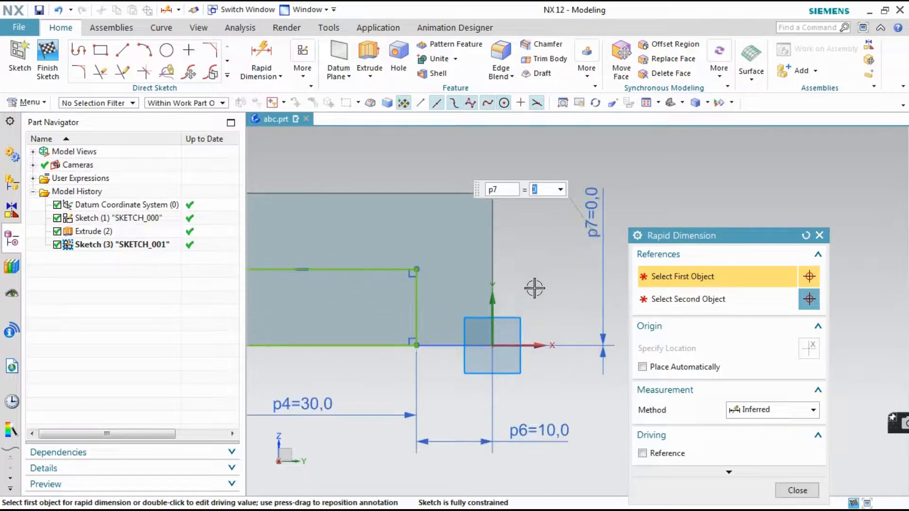
pyautogui.scroll(-4, 534, 288)
pyautogui.scroll(1, 459, 304)
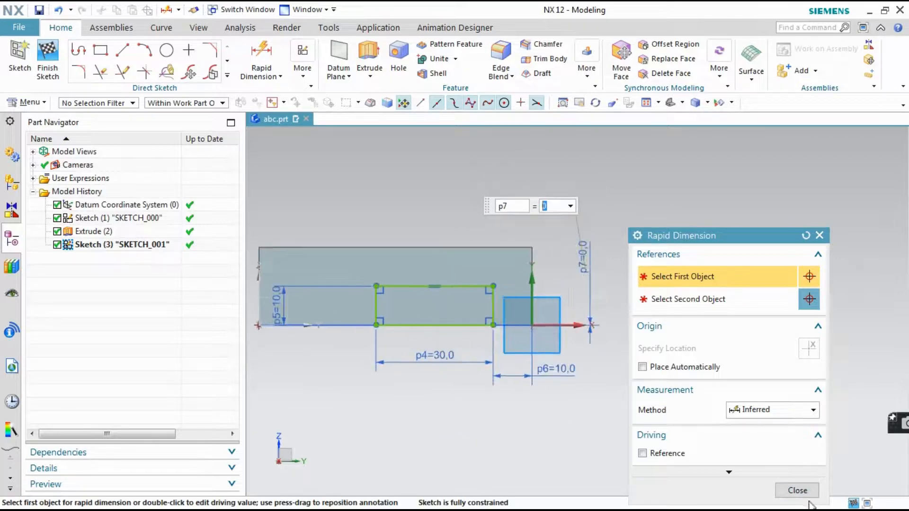
pyautogui.click(797, 490)
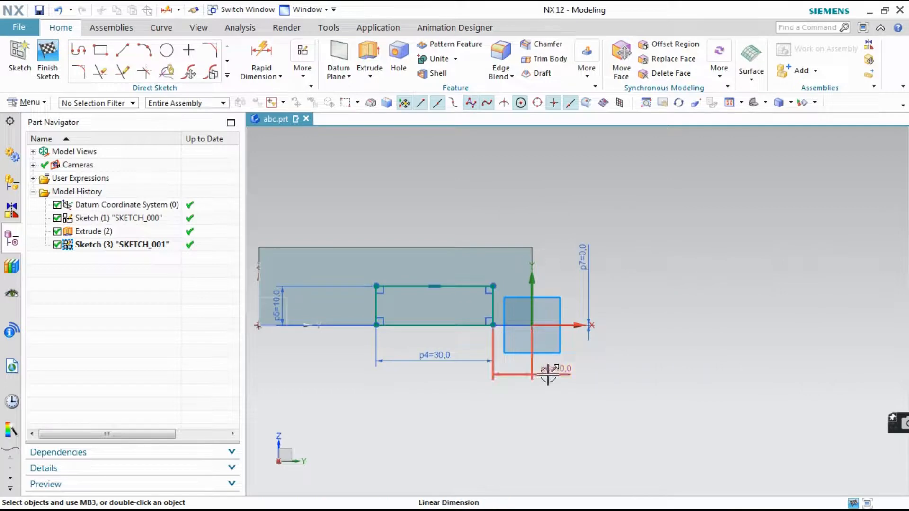
# Line up the 30 mm and 10 mm horizontal dimensions below the rectangle, move its height dimension closer, and finish the sketch
pyautogui.moveTo(554, 369); pyautogui.dragTo(516, 386)
pyautogui.moveTo(430, 357); pyautogui.dragTo(430, 386)
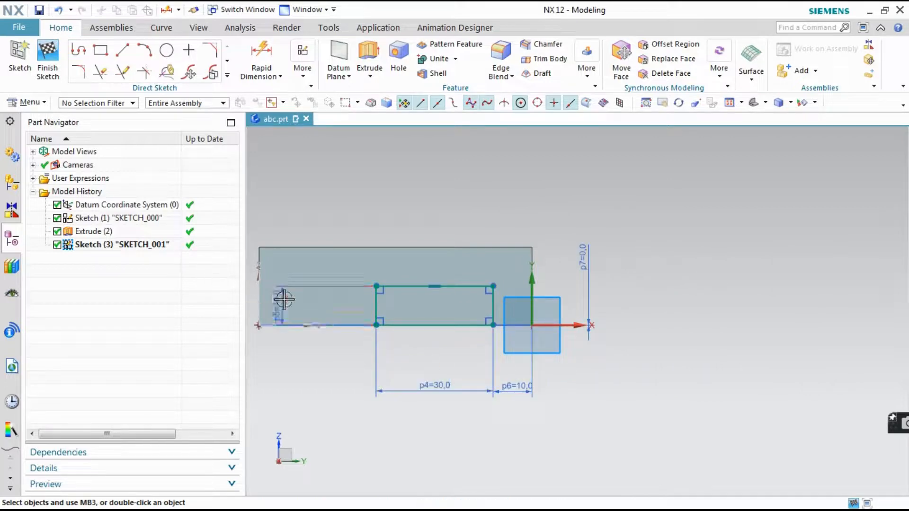
pyautogui.moveTo(281, 300); pyautogui.dragTo(338, 302)
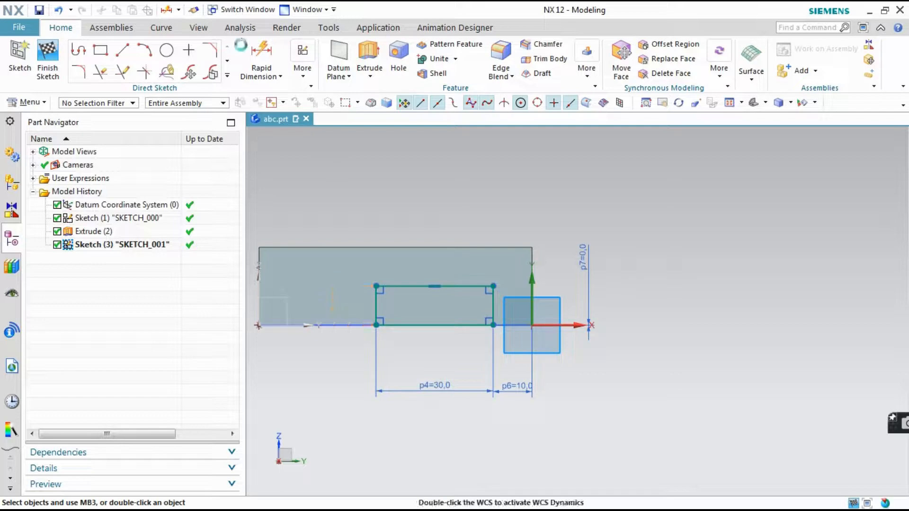
pyautogui.click(47, 58)
# Check the drawing in Windows Live Photo Gallery, and in NX extrude the slot rectangle from -17 to 146 mm, subtracting it from the base block
pyautogui.click(484, 505)
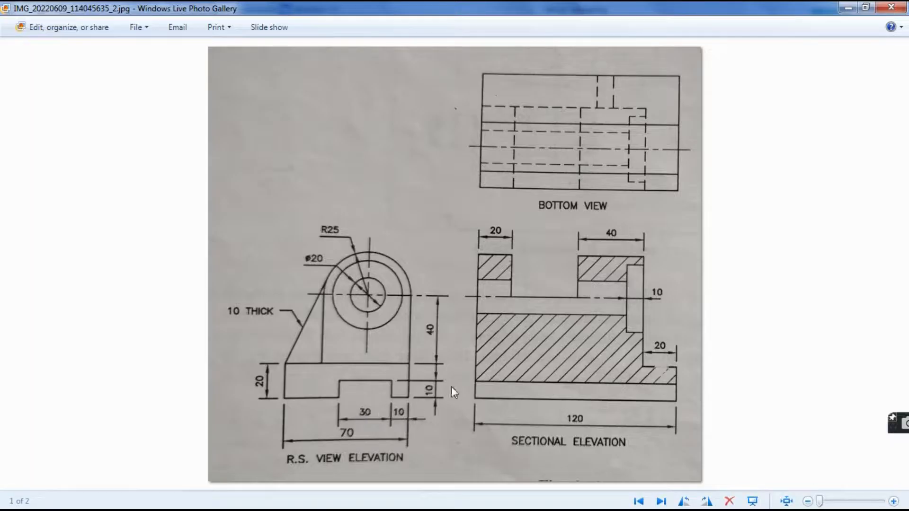
pyautogui.click(442, 498)
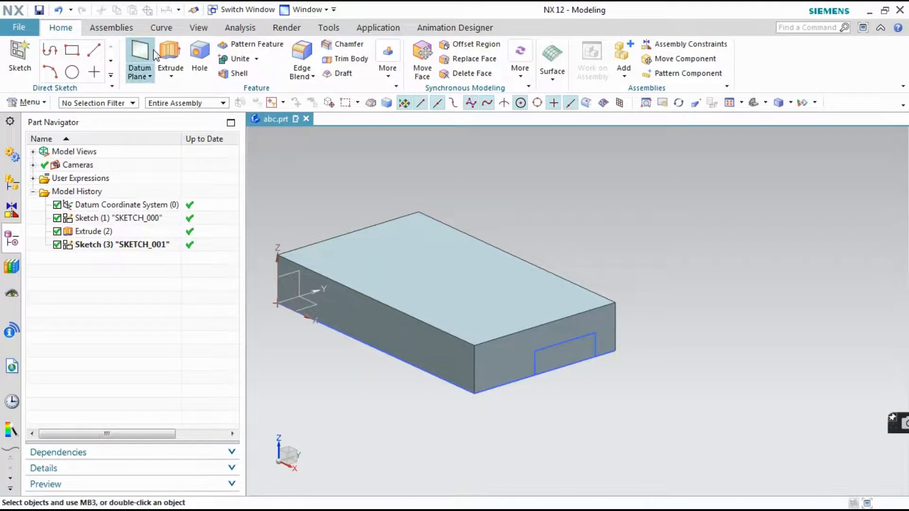
pyautogui.click(170, 52)
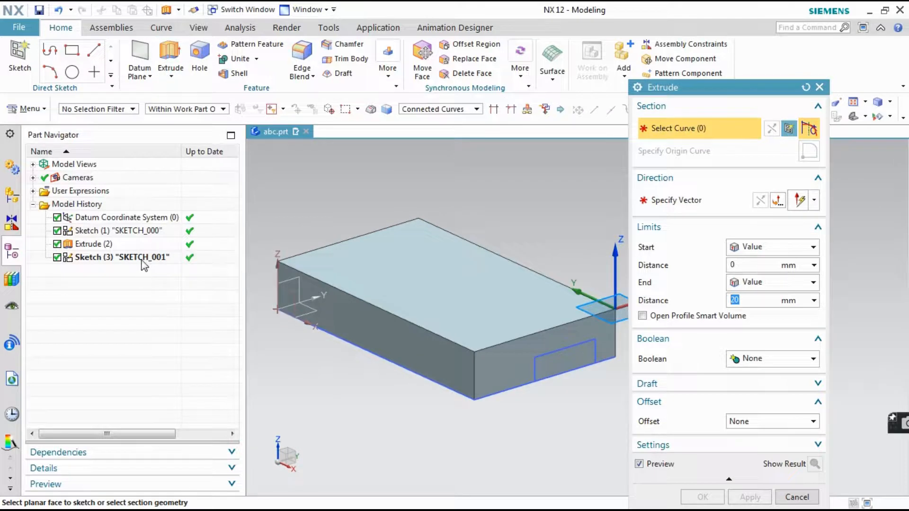
pyautogui.click(141, 258)
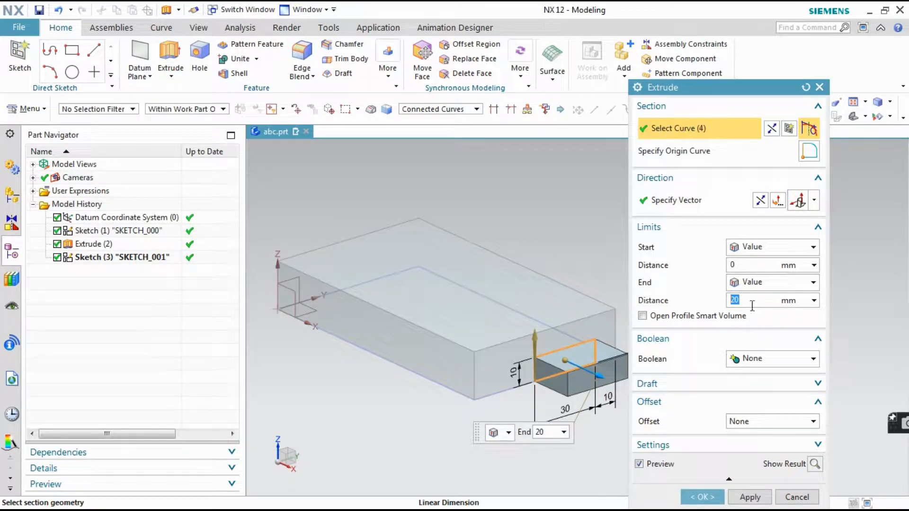
pyautogui.moveTo(600, 377); pyautogui.dragTo(334, 232)
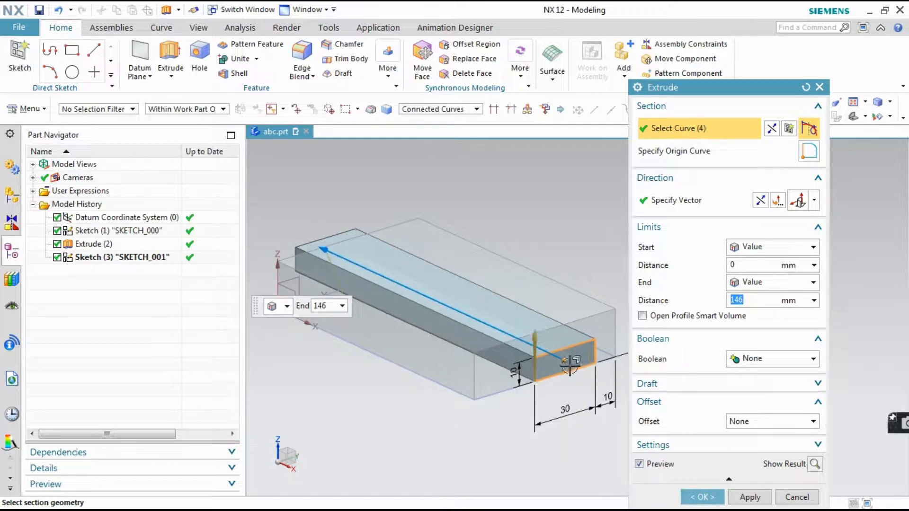
pyautogui.moveTo(574, 372); pyautogui.dragTo(597, 384)
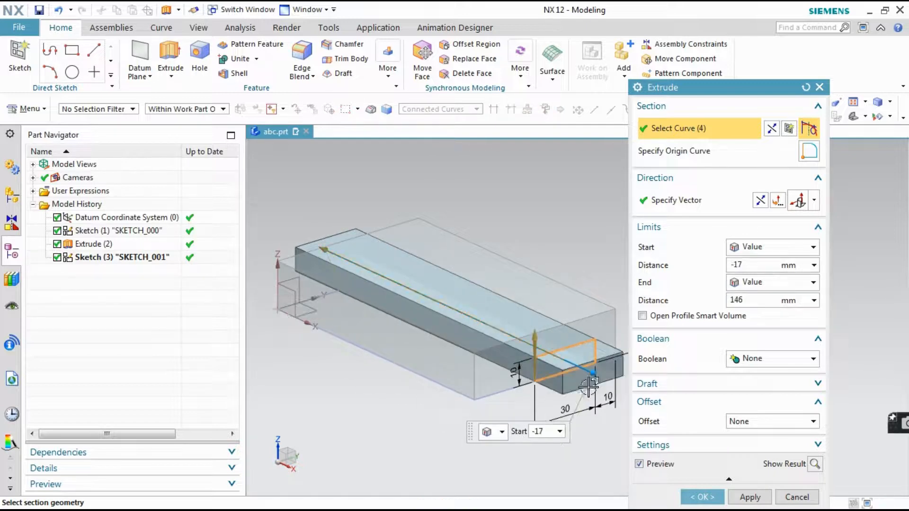
pyautogui.click(756, 361)
pyautogui.click(750, 399)
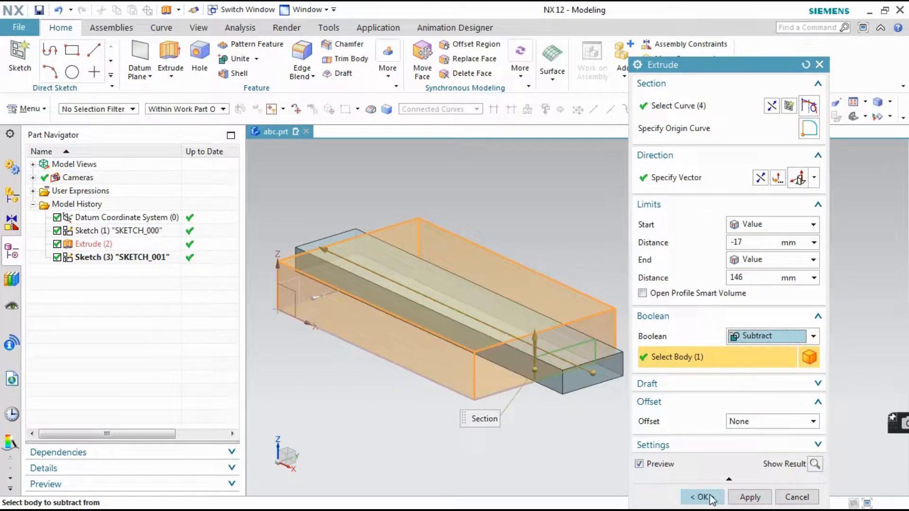
pyautogui.click(709, 495)
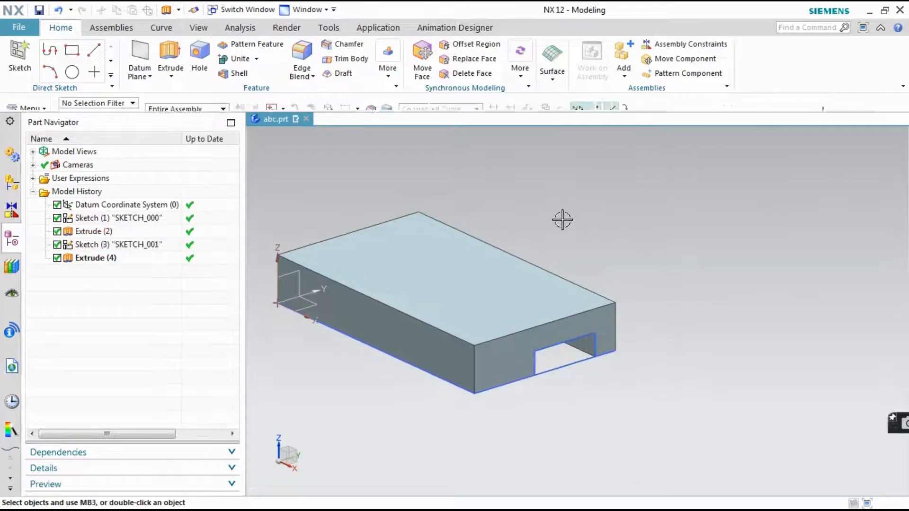
# Hide all sketches in the model using Show and Hide
pyautogui.moveTo(695, 322); pyautogui.dragTo(577, 352, button='middle')
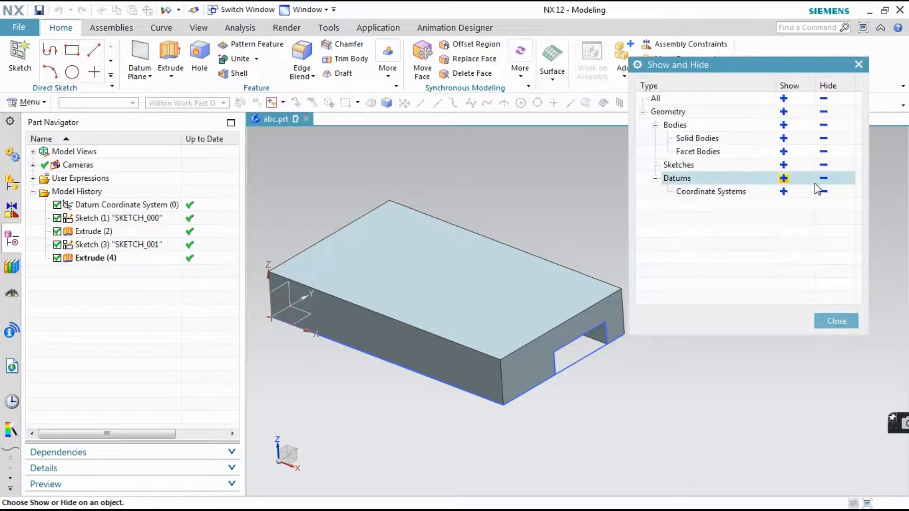
pyautogui.click(823, 165)
pyautogui.click(836, 321)
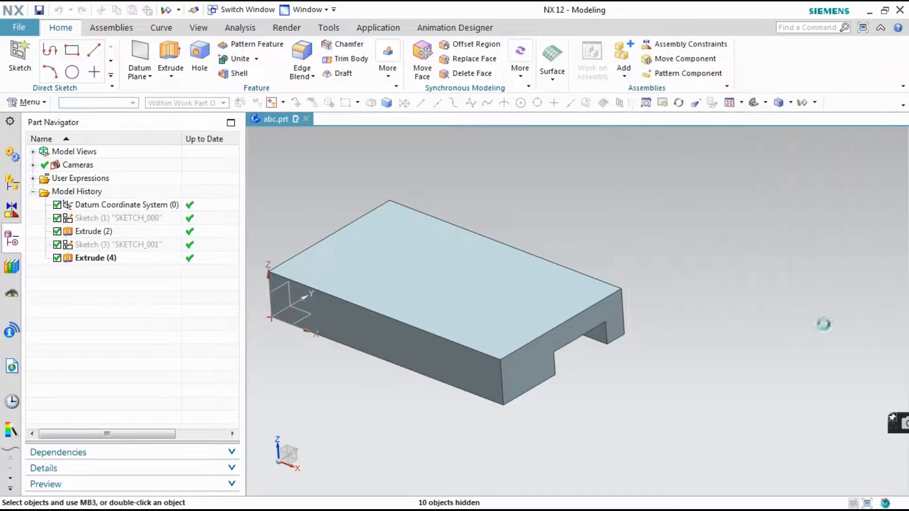
# Consult both part drawings in Windows Live Photo Gallery and, back in NX, create a sketch on the YZ plane of the datum coordinate system
pyautogui.click(465, 498)
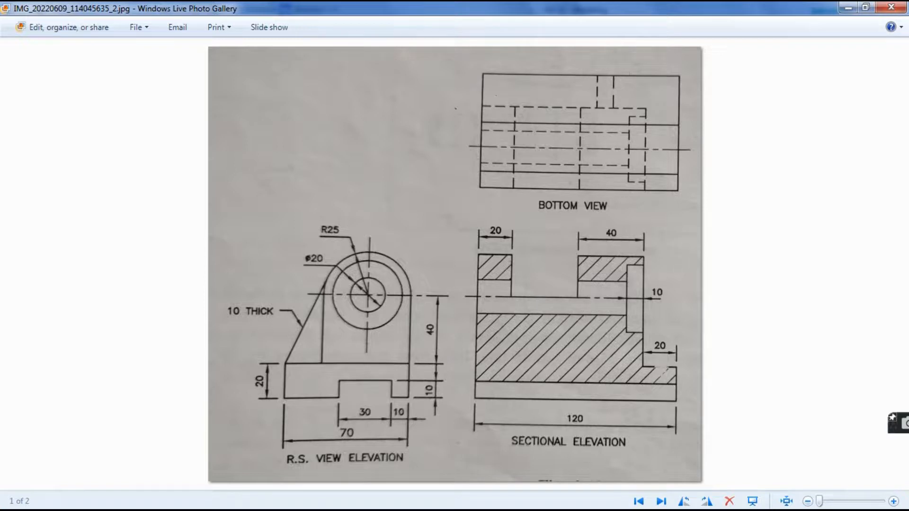
pyautogui.click(332, 503)
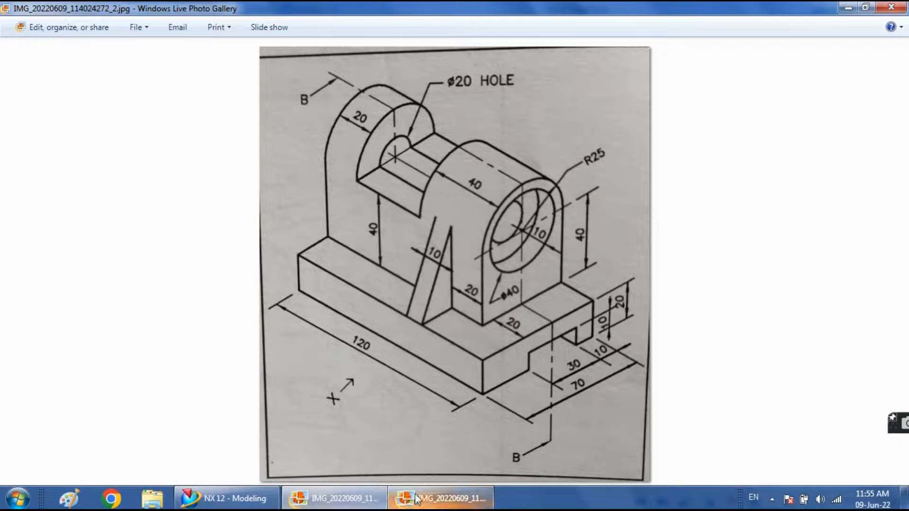
pyautogui.click(272, 499)
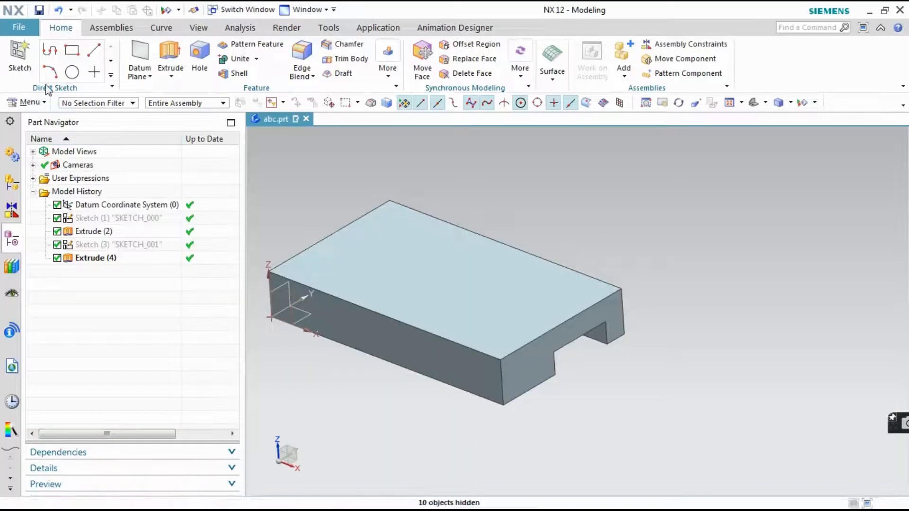
pyautogui.click(20, 61)
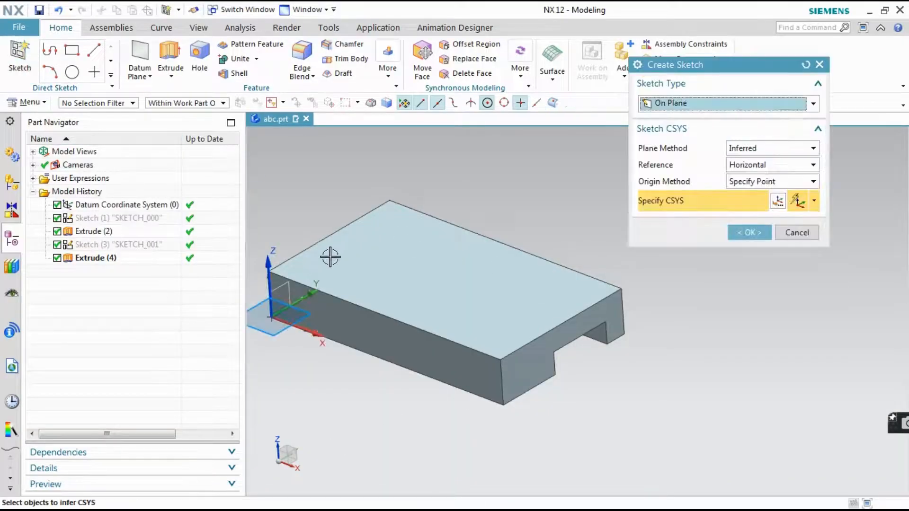
pyautogui.click(286, 283)
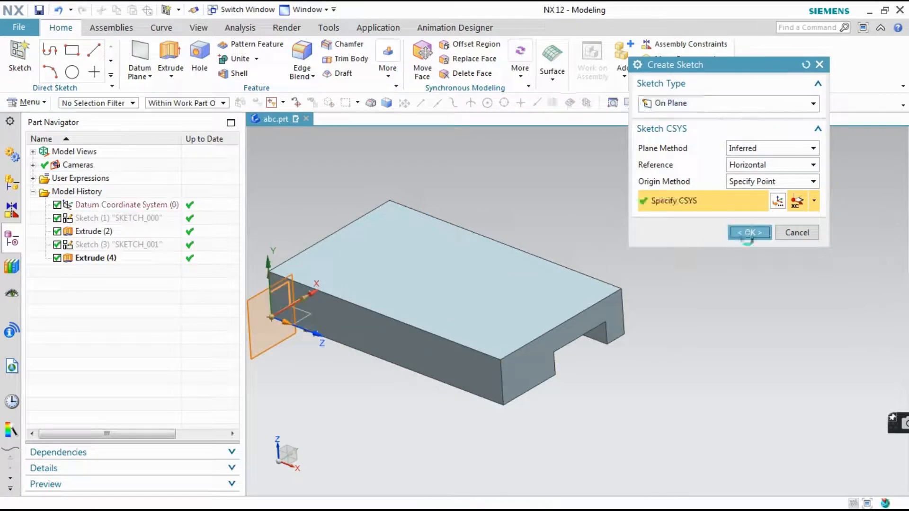
pyautogui.click(748, 232)
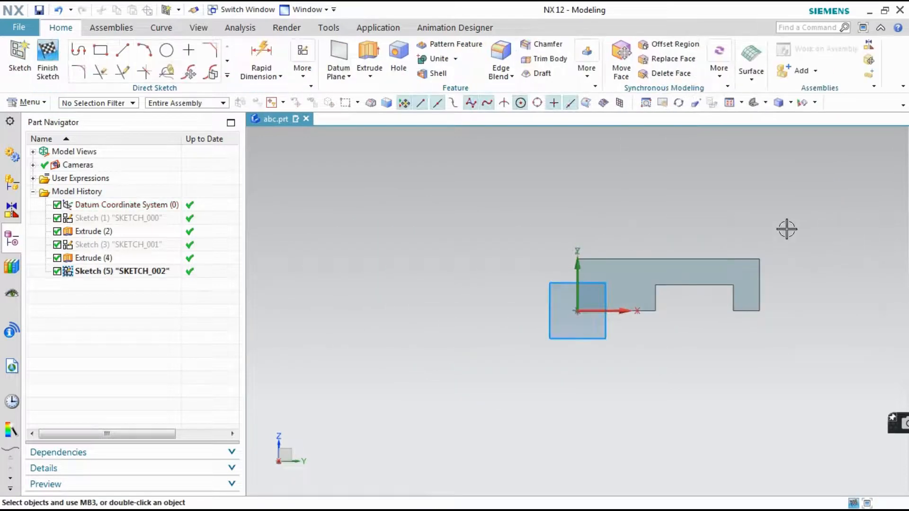
pyautogui.scroll(2, 733, 270)
pyautogui.scroll(-2, 548, 355)
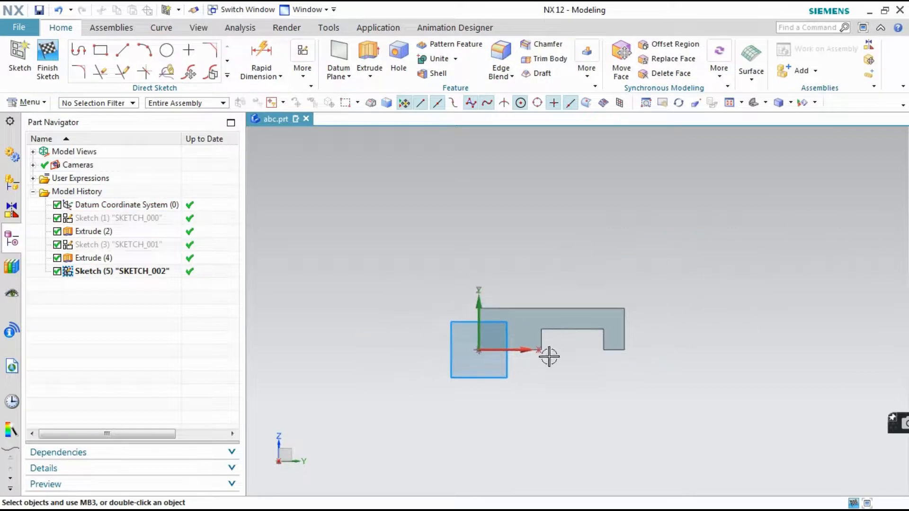
# Sketch a vertical line about 27 mm long up from the base's upper right corner and turn off Continuous Auto Dimensioning
pyautogui.scroll(2, 659, 227)
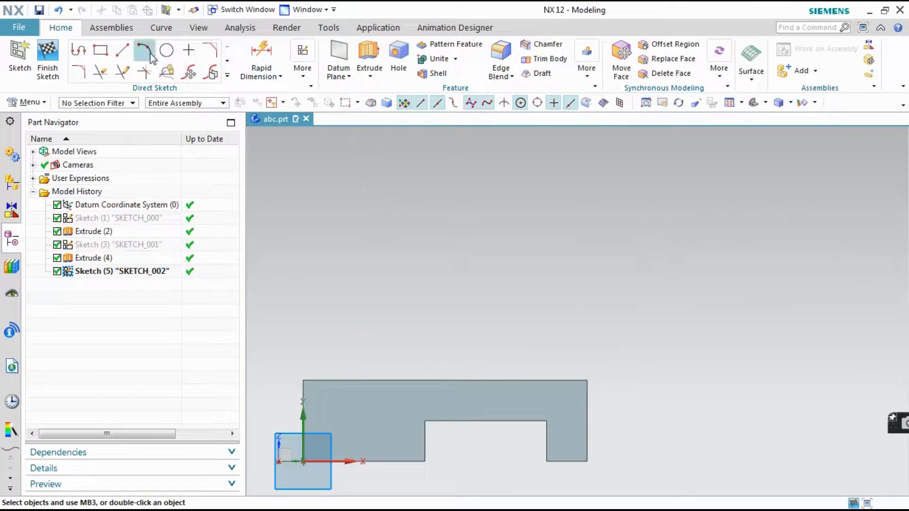
pyautogui.click(122, 51)
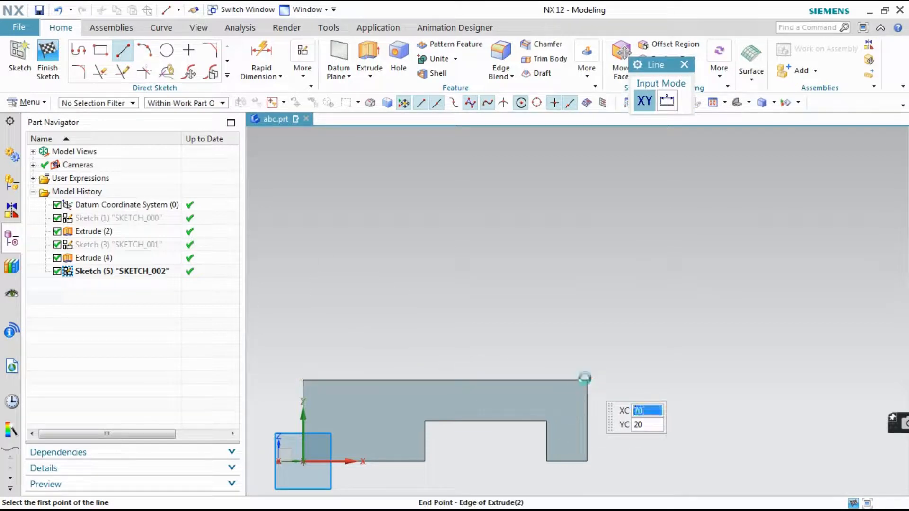
pyautogui.click(586, 380)
pyautogui.click(587, 270)
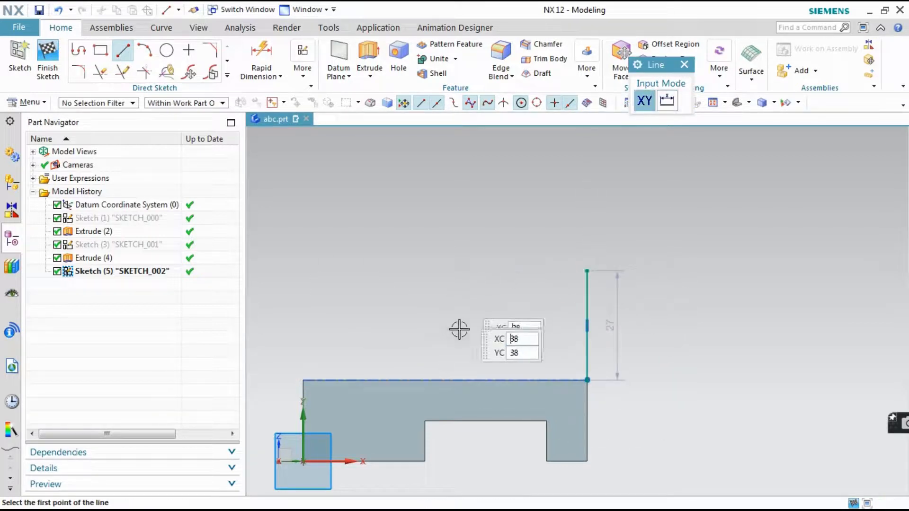
pyautogui.click(312, 79)
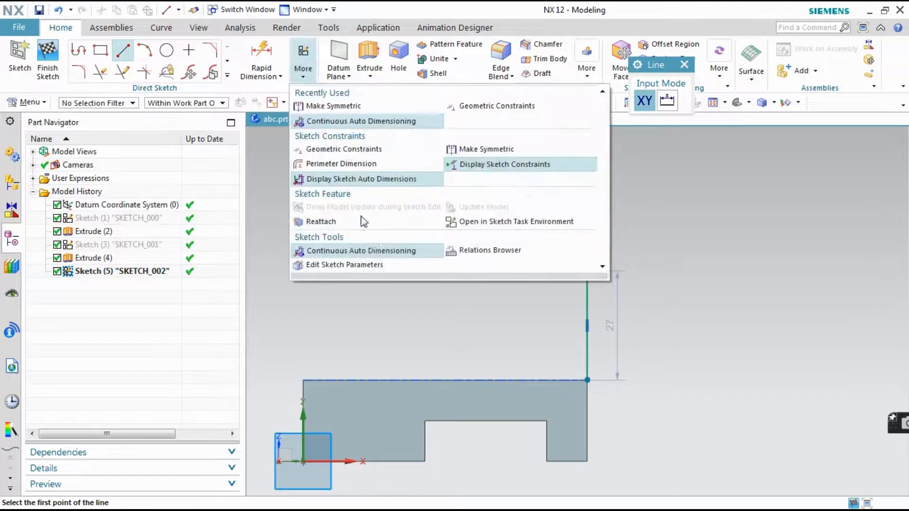
pyautogui.click(374, 250)
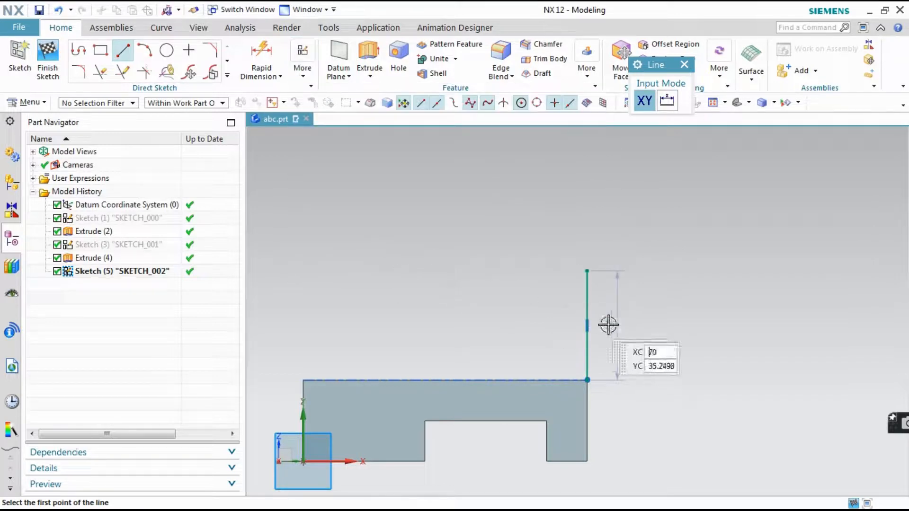
pyautogui.click(586, 379)
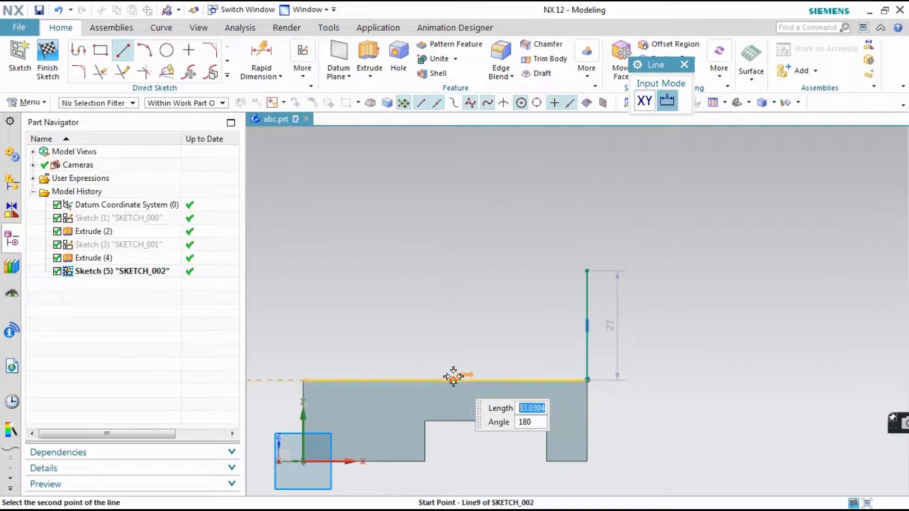
pyautogui.write('50')
pyautogui.press('Tab')
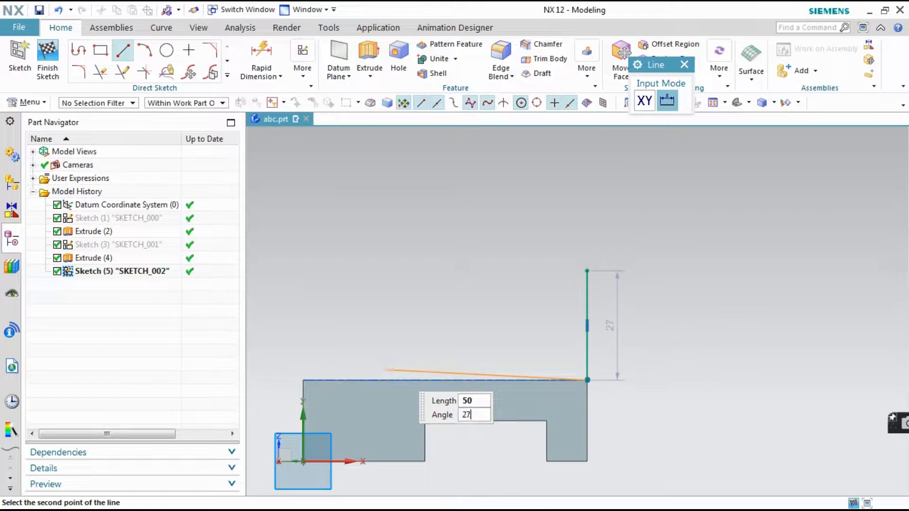
pyautogui.press('Return')
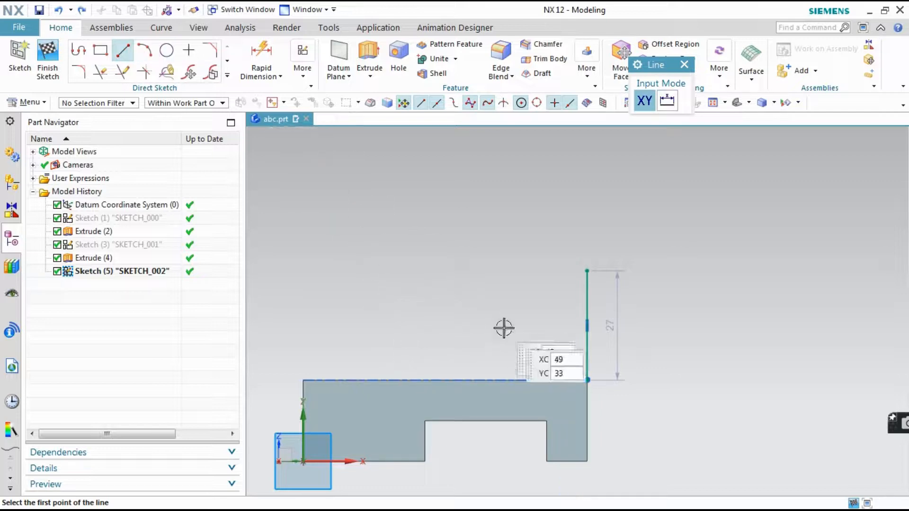
# Draw a 50 mm horizontal line at 180° along the base's top edge from the vertical line's lower end
pyautogui.click(586, 380)
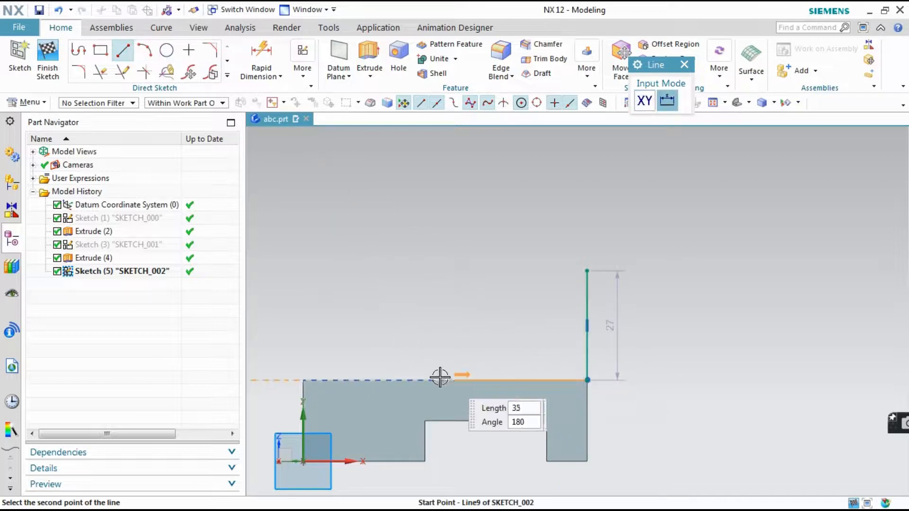
pyautogui.write('2')
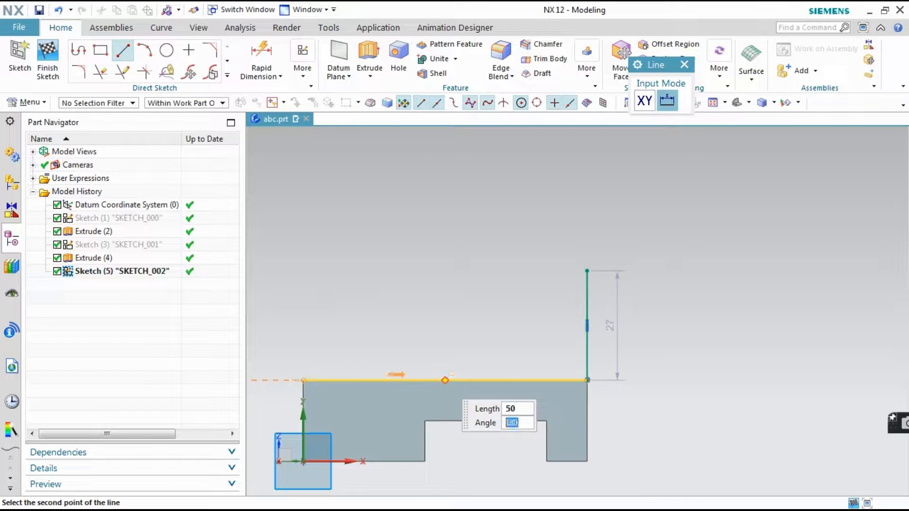
pyautogui.press('Return')
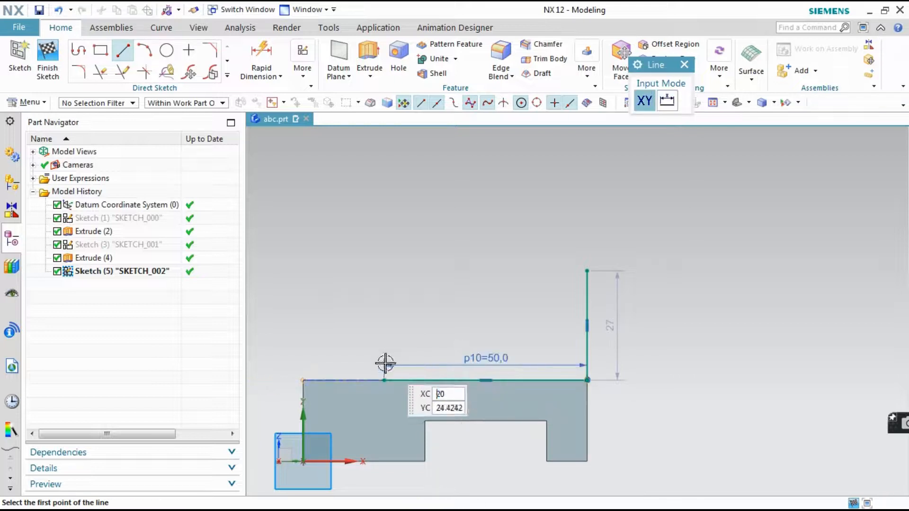
# Check the drawing in Windows Live Photo Gallery and, back in NX, draw a second vertical line up from the 50 mm line's free end
pyautogui.click(405, 505)
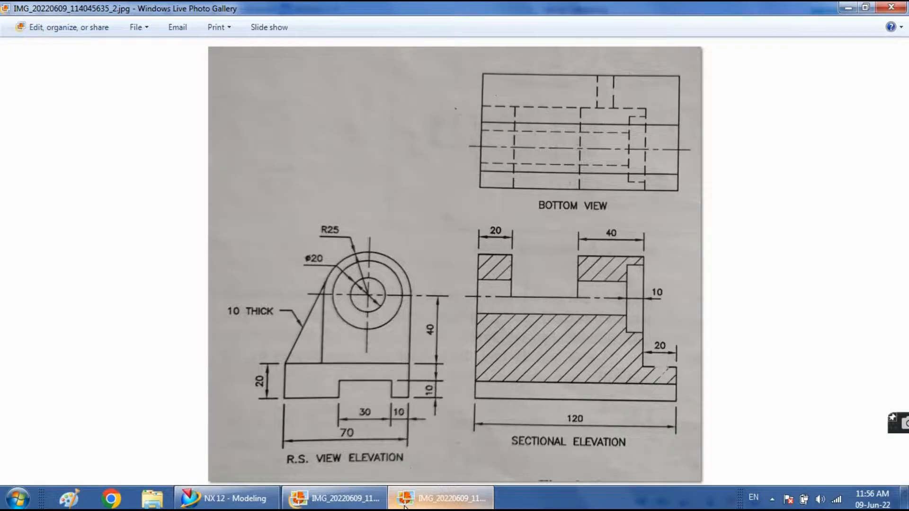
pyautogui.click(405, 505)
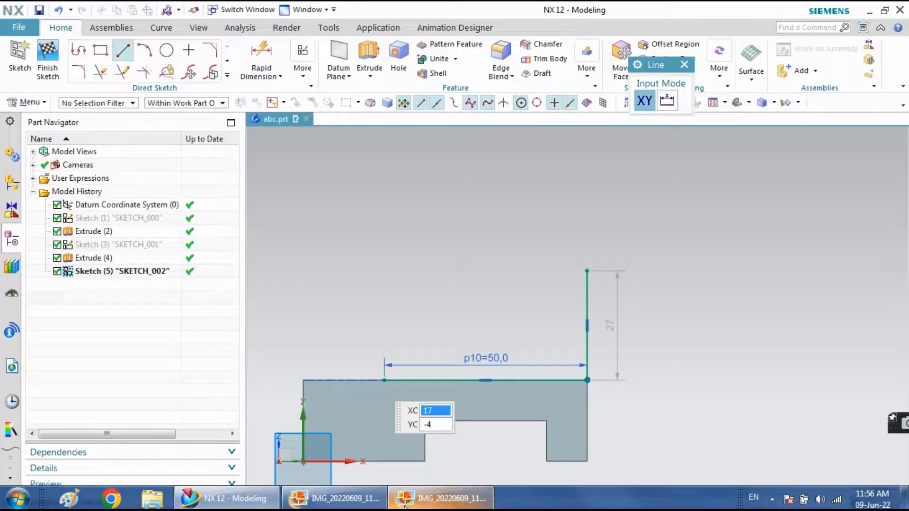
pyautogui.click(385, 380)
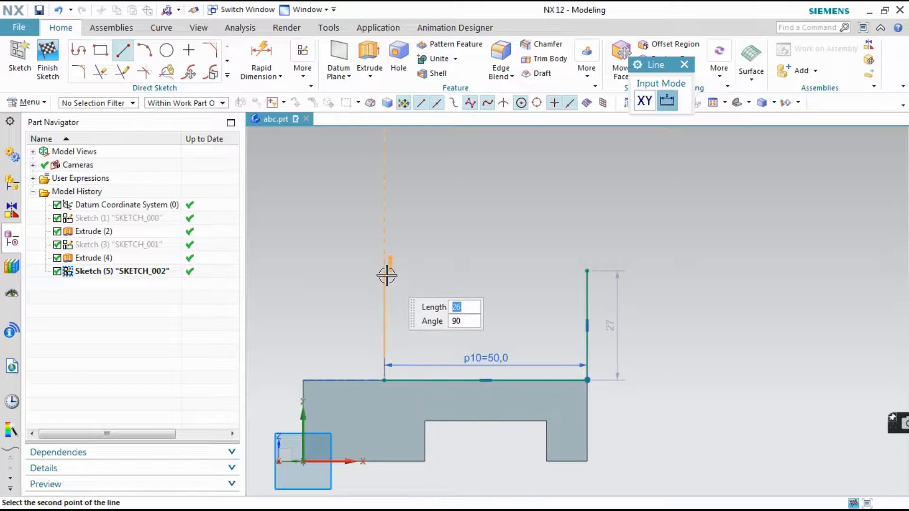
pyautogui.click(385, 266)
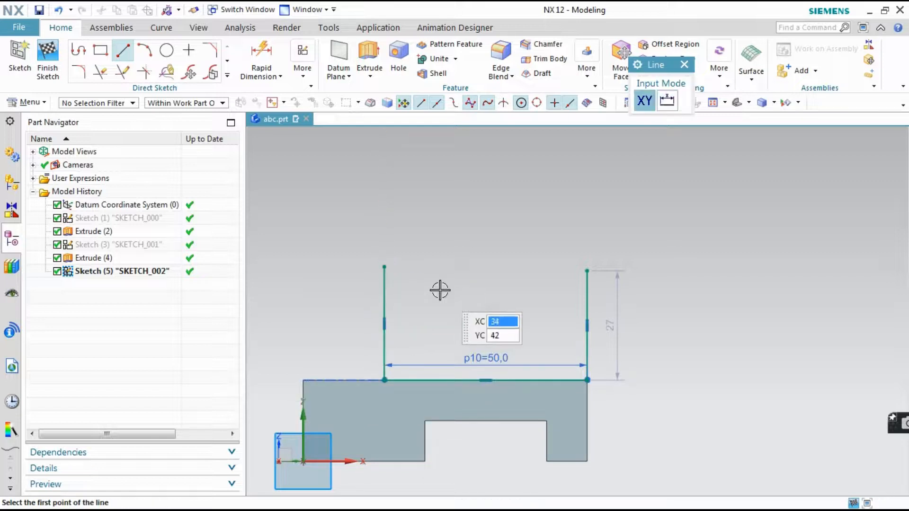
pyautogui.press('Escape')
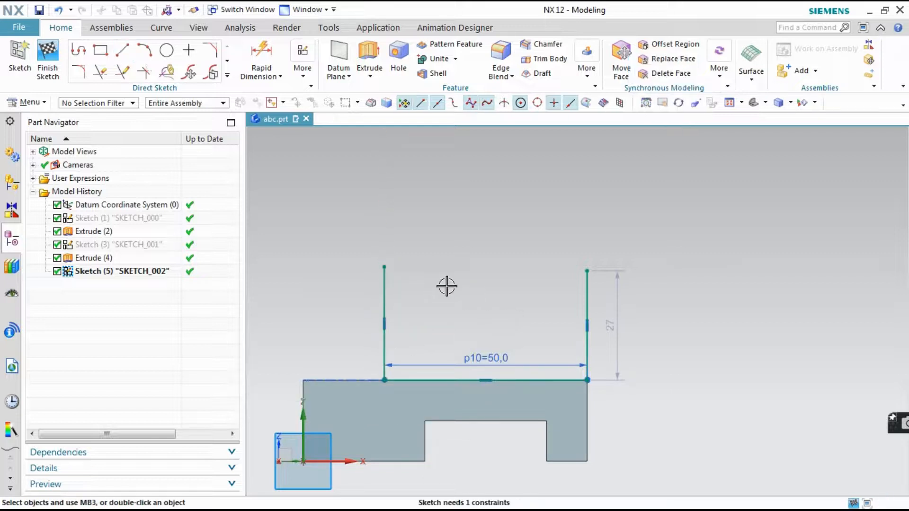
# Sketch a circle of 50 mm diameter centred between the upper parts of the two vertical lines
pyautogui.click(167, 50)
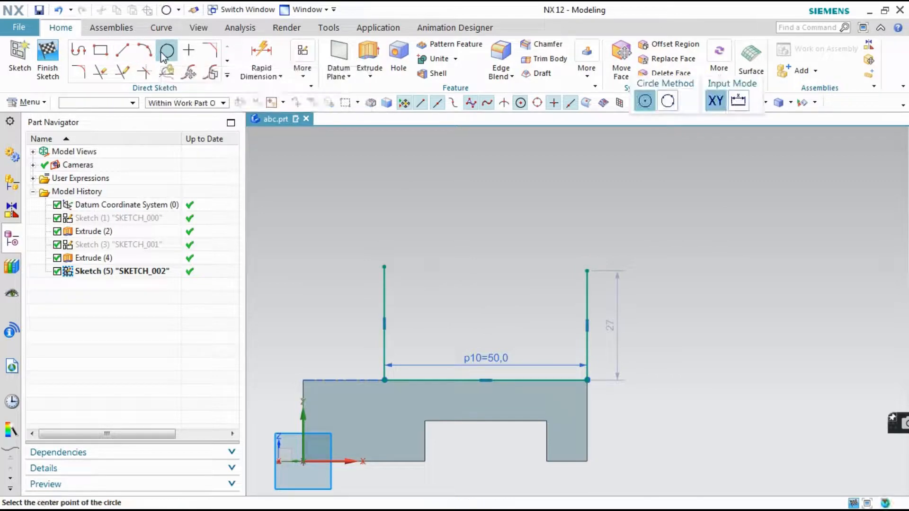
pyautogui.click(478, 283)
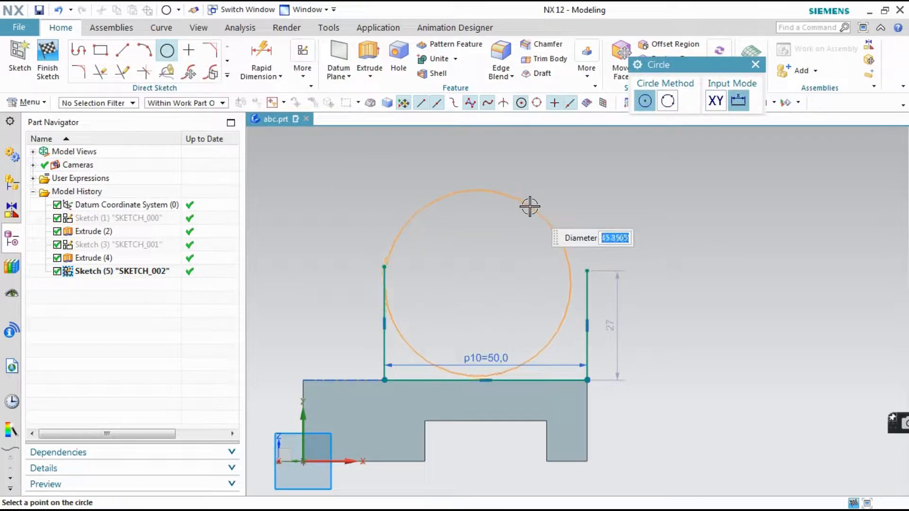
pyautogui.press('Return')
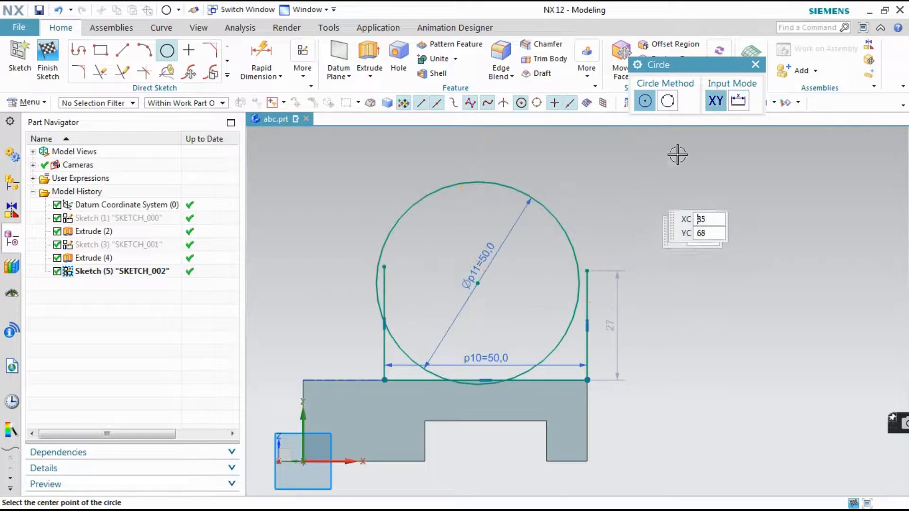
pyautogui.click(755, 64)
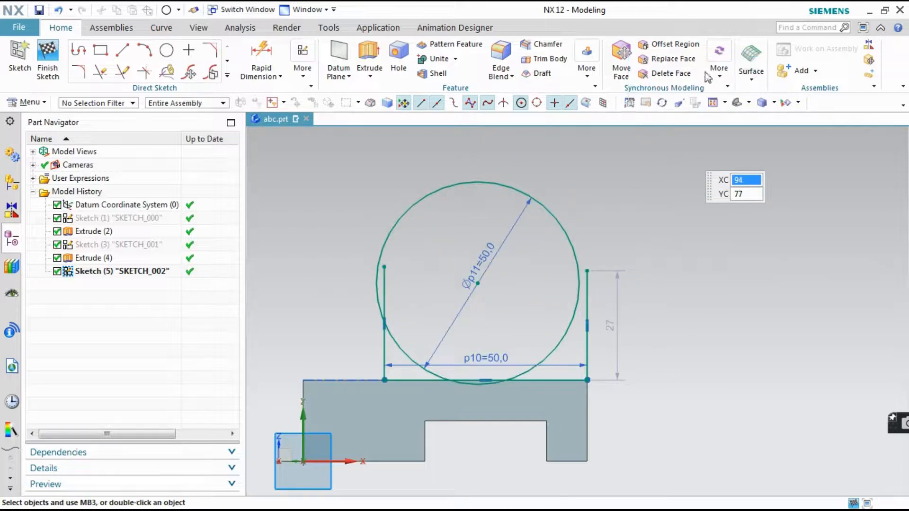
# Apply a tangent geometric constraint between the circle and the right vertical line
pyautogui.click(294, 51)
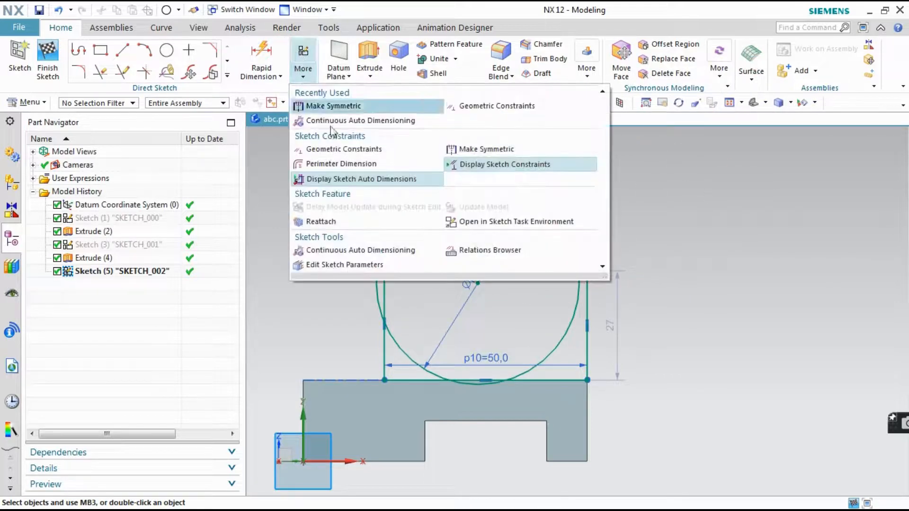
pyautogui.click(363, 149)
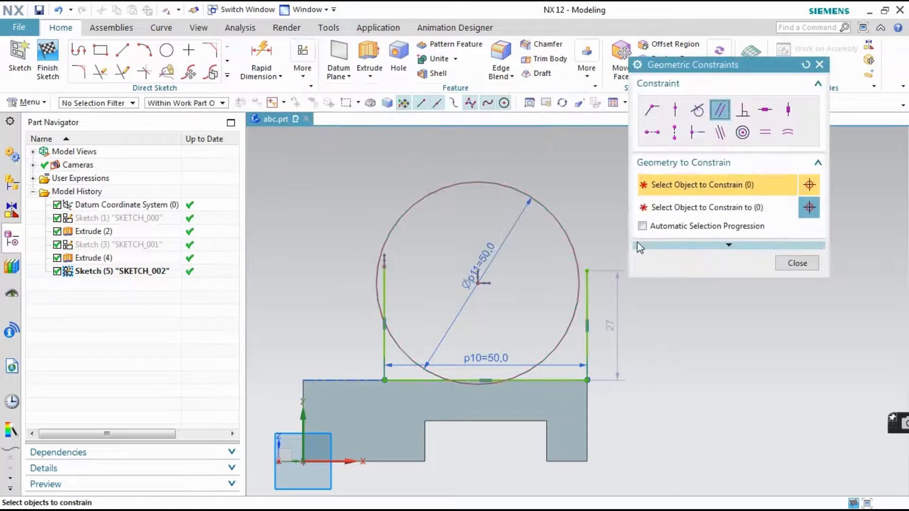
pyautogui.click(699, 112)
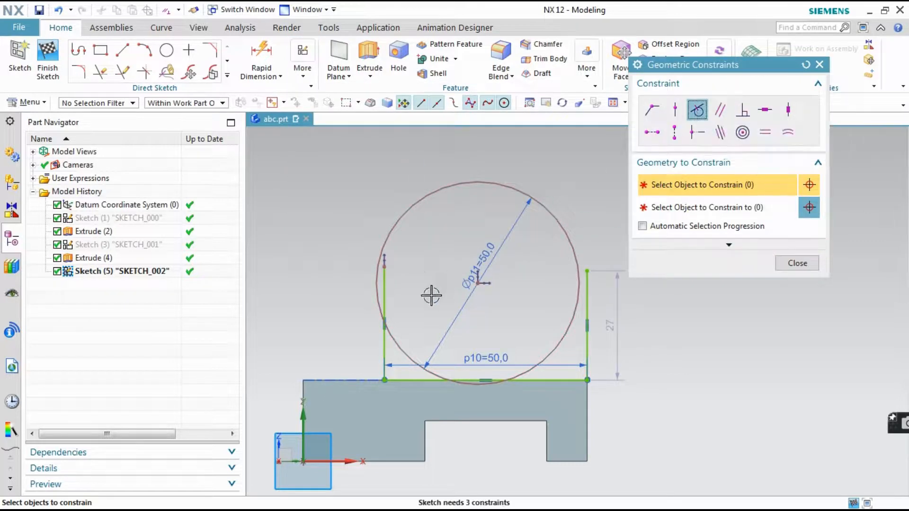
pyautogui.click(573, 261)
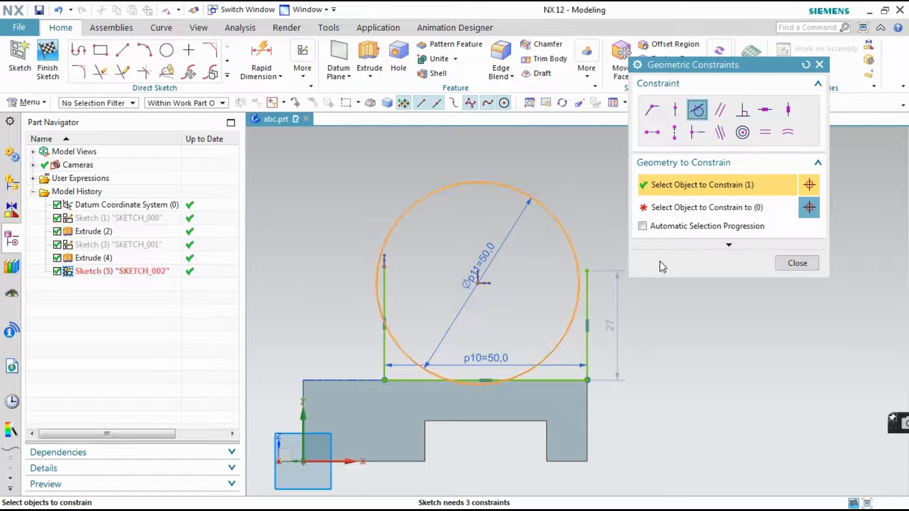
pyautogui.click(816, 210)
pyautogui.click(587, 307)
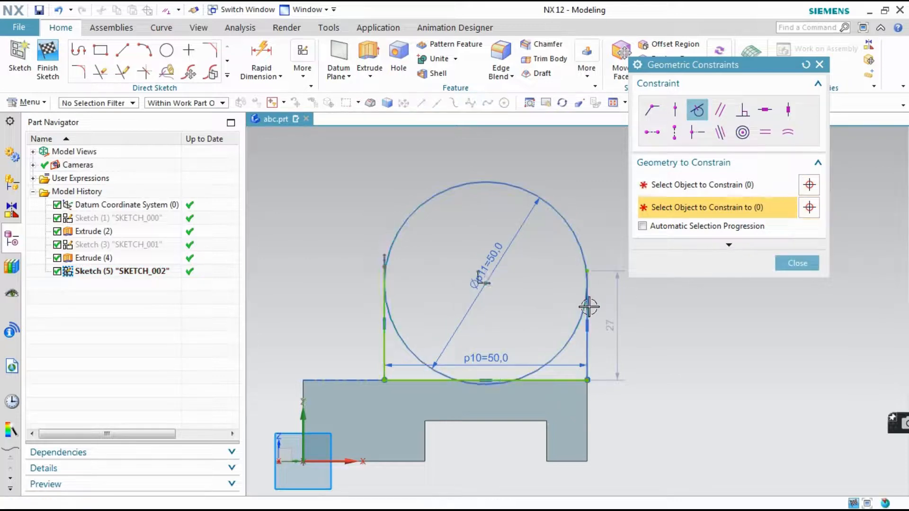
# Make the circle tangent to the left vertical line as well and leave the geometric constraints
pyautogui.click(399, 337)
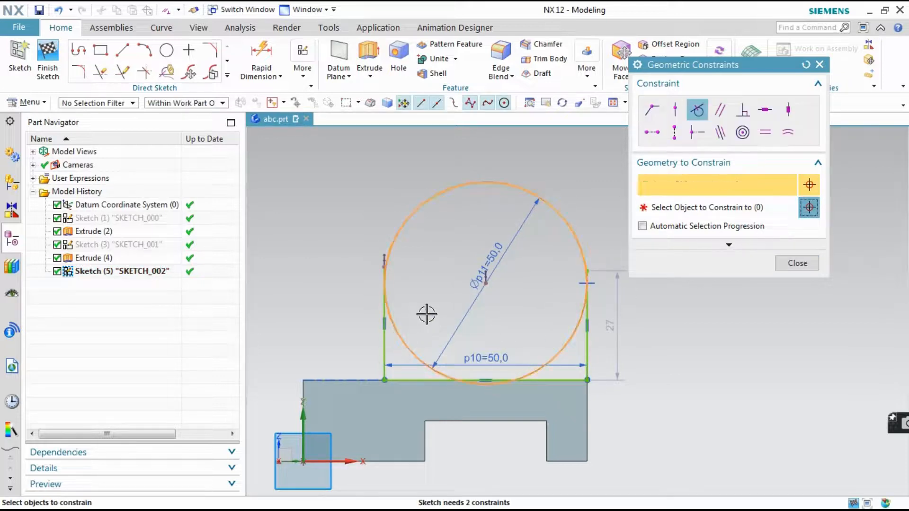
pyautogui.click(809, 207)
pyautogui.scroll(4, 390, 263)
pyautogui.scroll(-8, 390, 263)
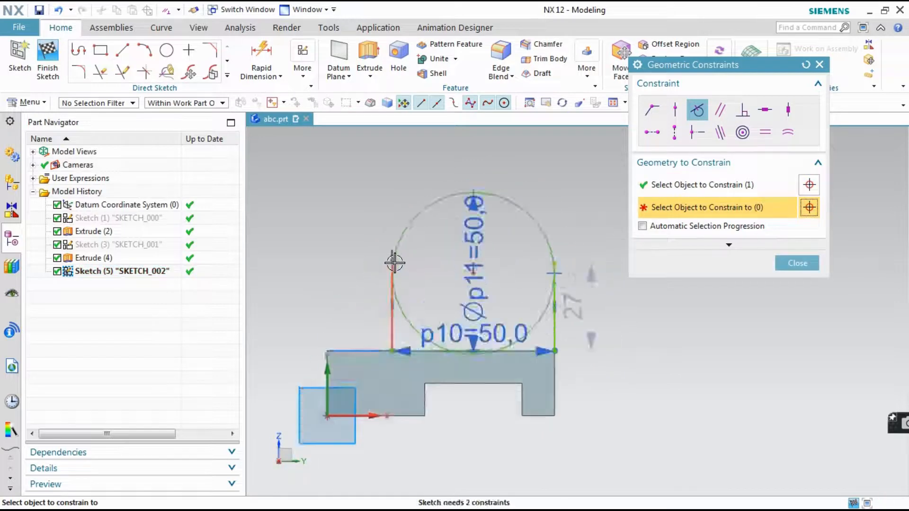
pyautogui.click(377, 257)
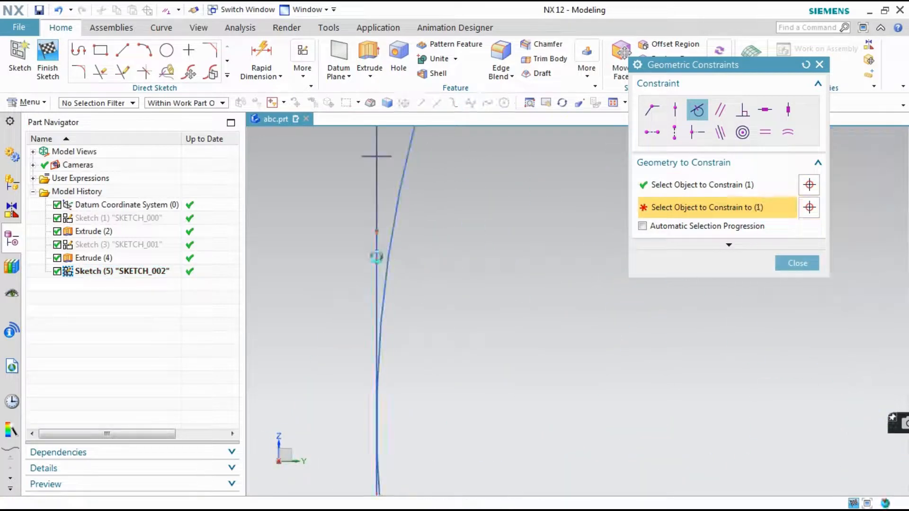
pyautogui.click(454, 294)
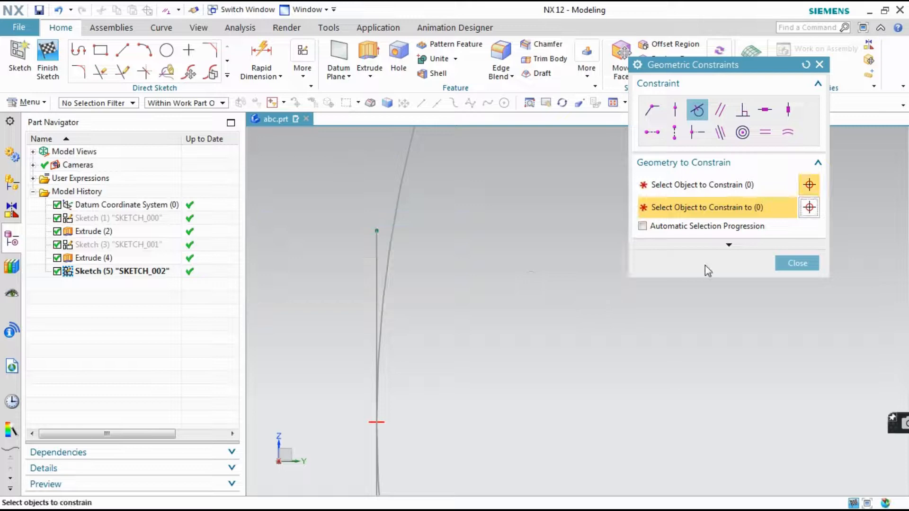
pyautogui.click(796, 263)
# Delete the redundant 50 mm horizontal dimension and move the circle's centre slightly upward between the vertical lines
pyautogui.scroll(4, 405, 271)
pyautogui.scroll(3, 405, 271)
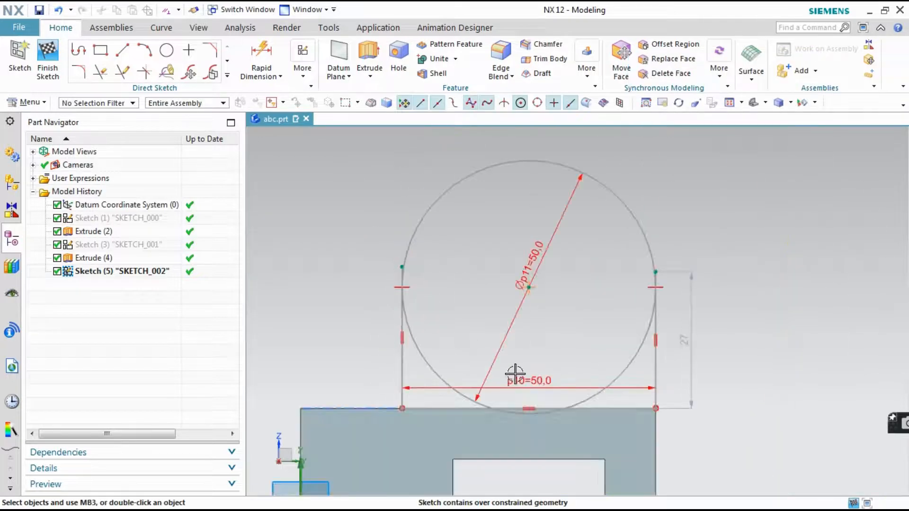
pyautogui.click(523, 381)
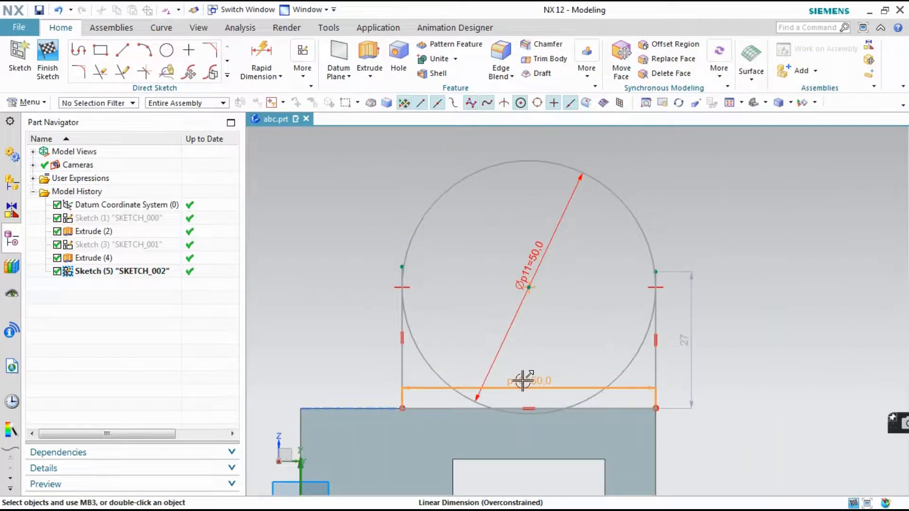
pyautogui.rightClick(539, 380)
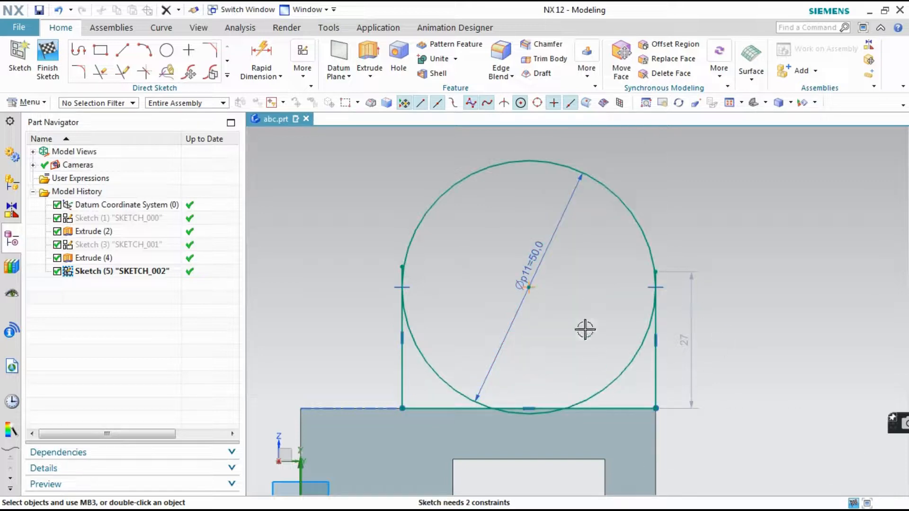
pyautogui.moveTo(526, 285)
pyautogui.mouseDown()
pyautogui.moveTo(523, 262)
pyautogui.moveTo(527, 276)
pyautogui.mouseUp()
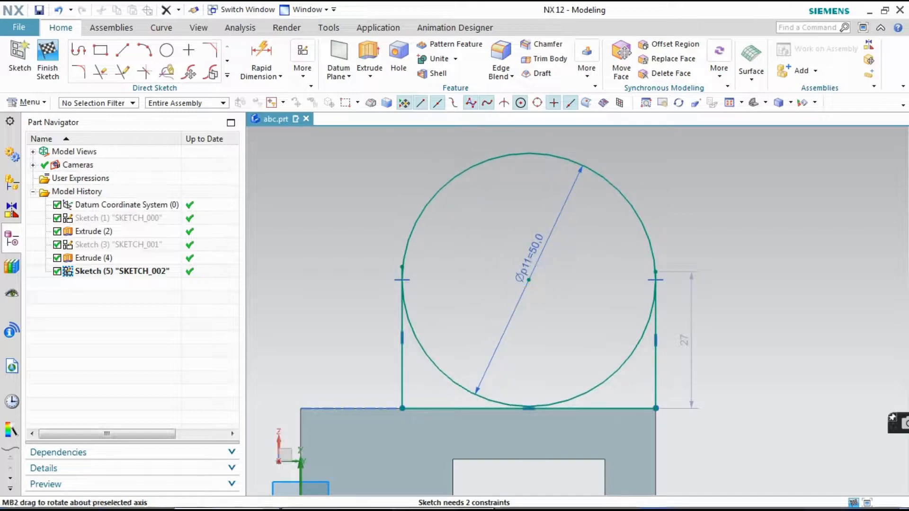
# Check the reference drawing and dimension the circle's centre vertically 40 mm above the base's upper edge
pyautogui.click(334, 498)
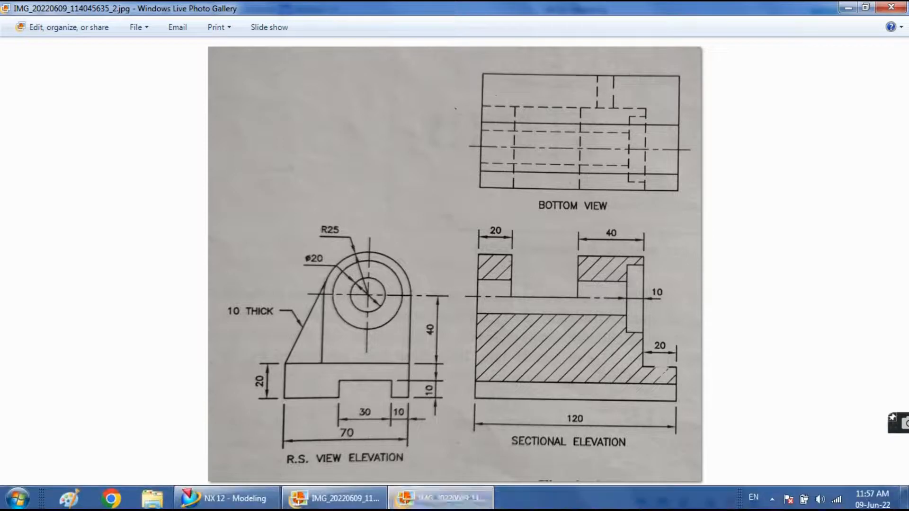
pyautogui.click(246, 498)
pyautogui.click(251, 71)
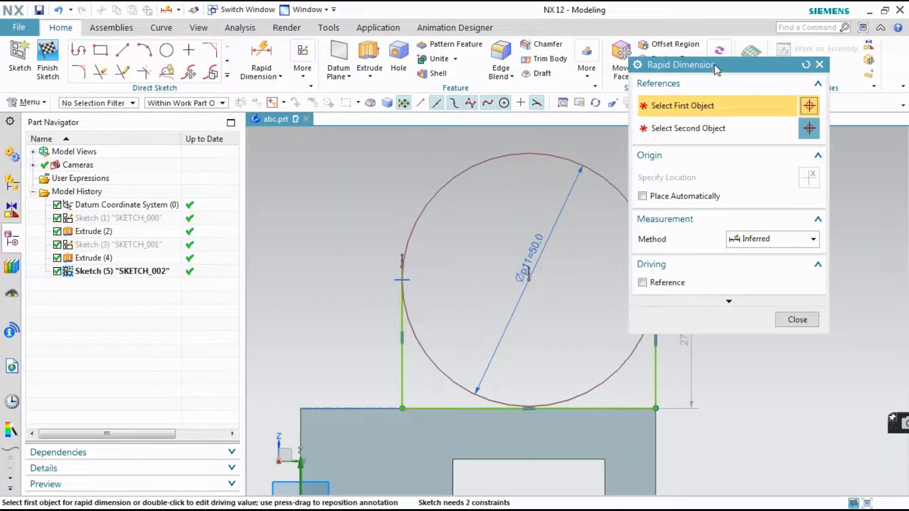
pyautogui.moveTo(717, 70); pyautogui.dragTo(191, 70)
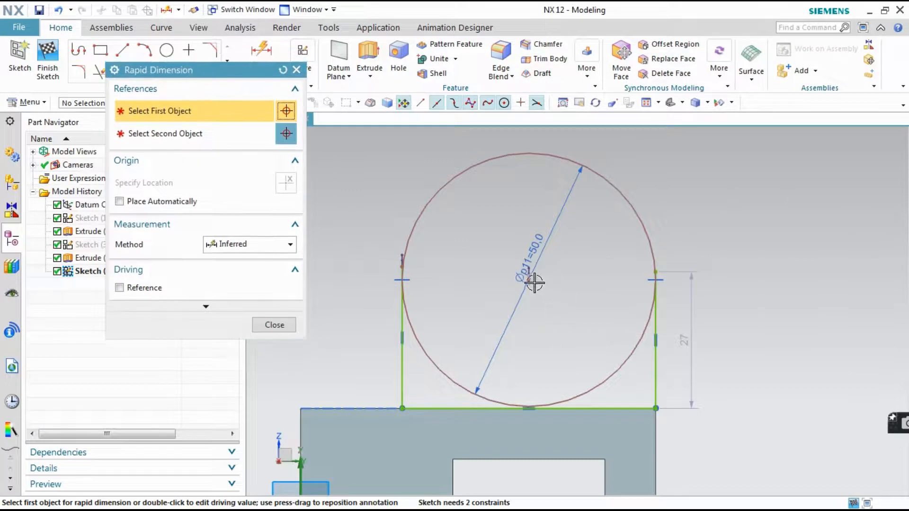
pyautogui.click(525, 265)
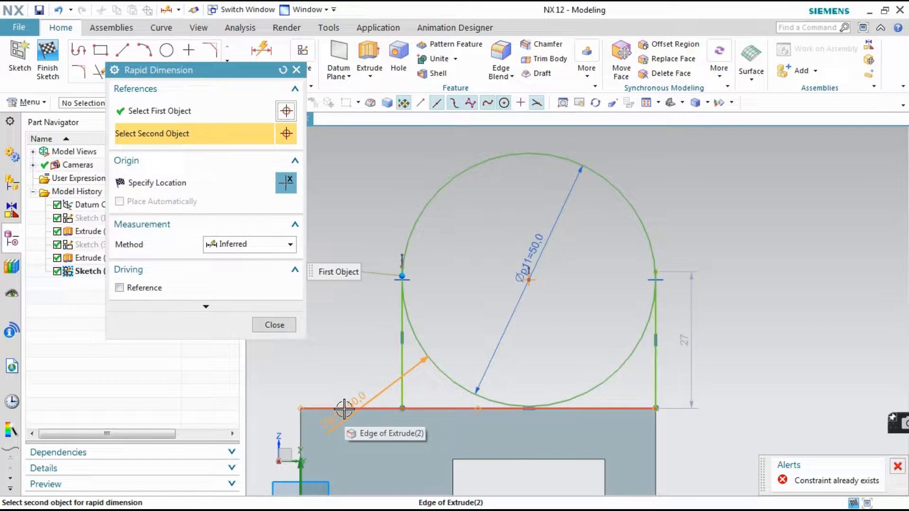
pyautogui.click(656, 407)
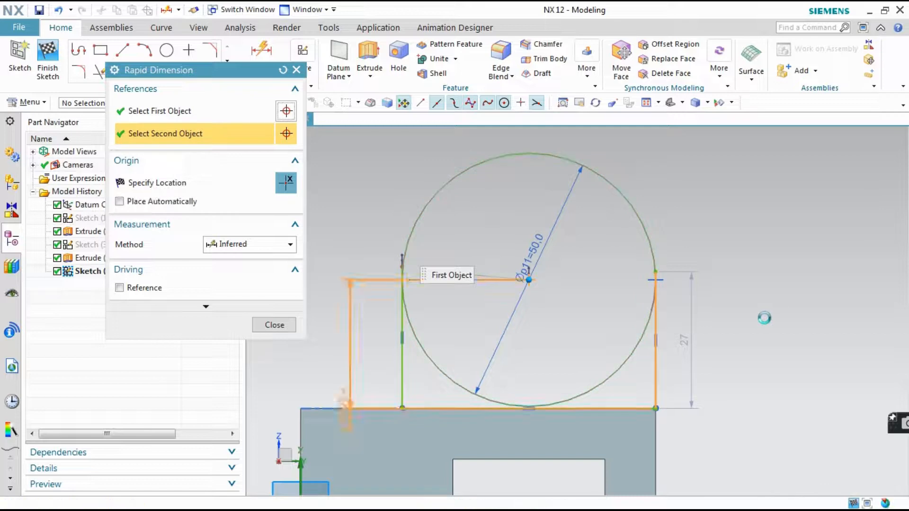
pyautogui.click(763, 322)
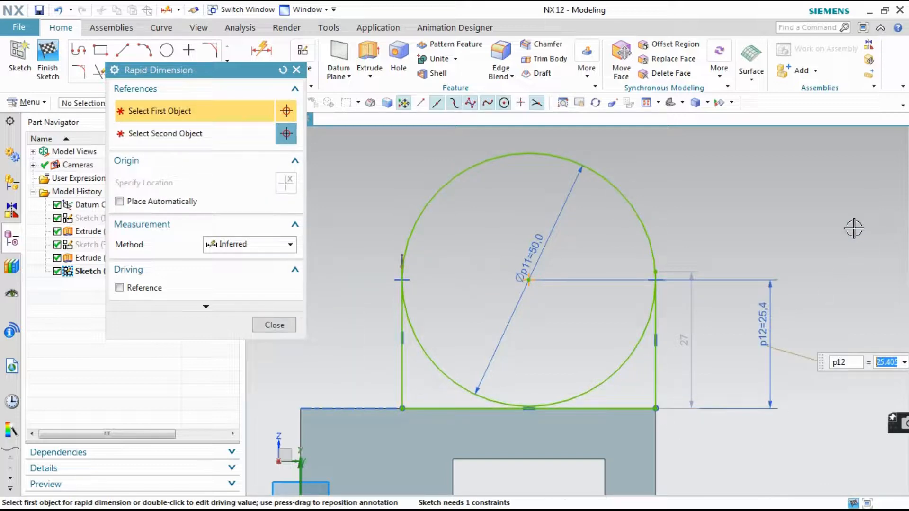
pyautogui.write('40')
pyautogui.press('Return')
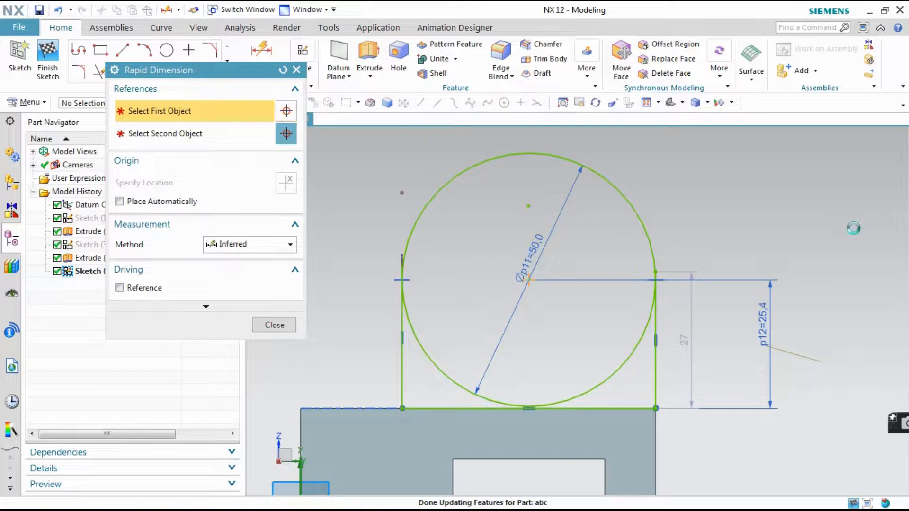
pyautogui.scroll(1, 440, 348)
pyautogui.scroll(-2, 452, 349)
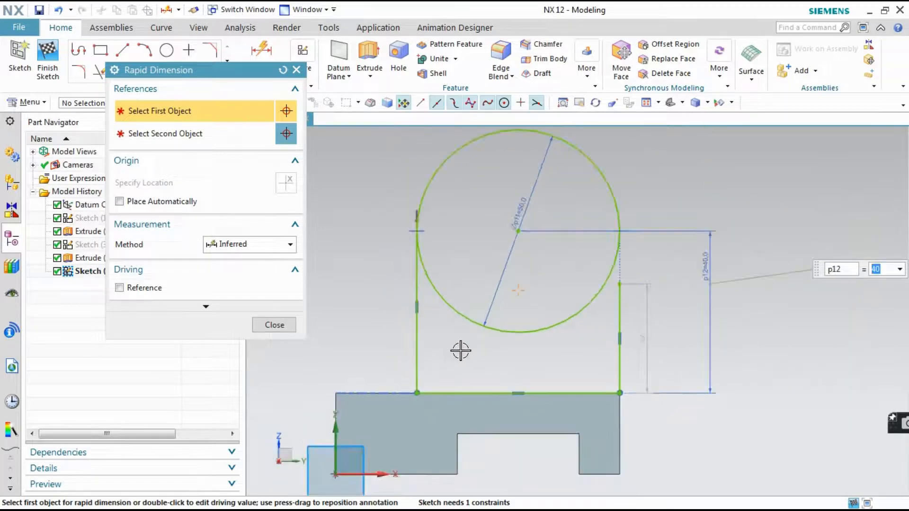
pyautogui.scroll(1, 543, 223)
pyautogui.click(275, 324)
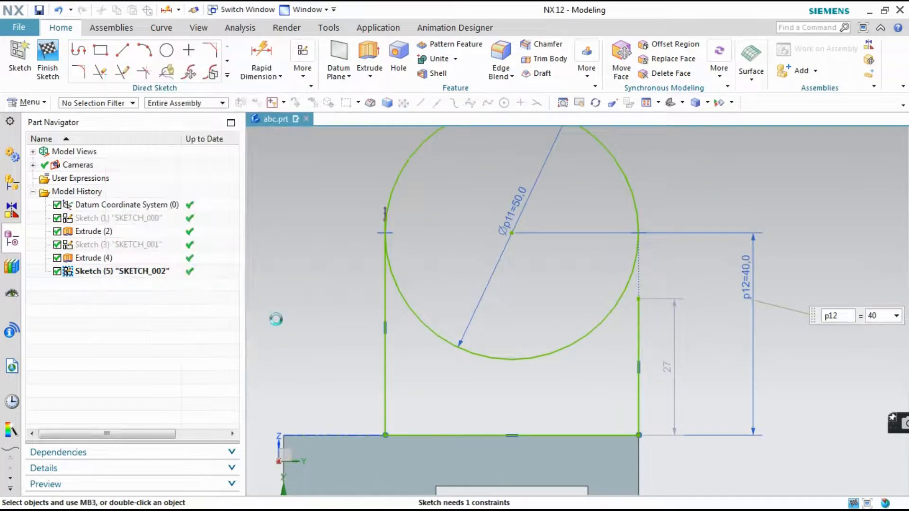
# Extend the right vertical line up to its tangent point on the circle with Quick Extend
pyautogui.click(122, 75)
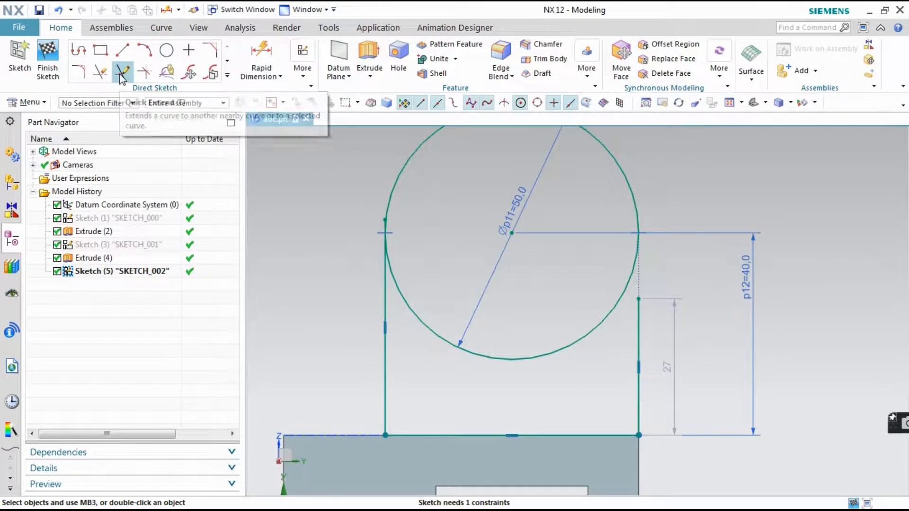
pyautogui.click(637, 320)
pyautogui.click(388, 299)
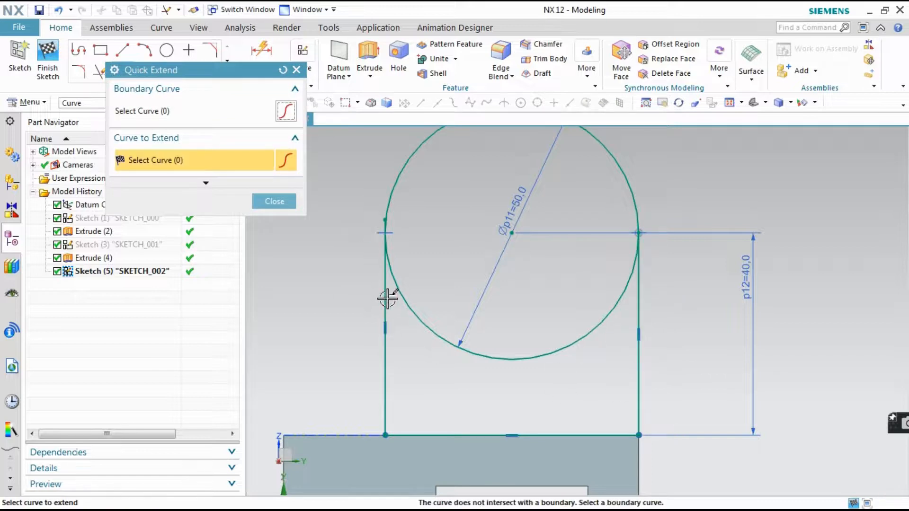
pyautogui.click(289, 202)
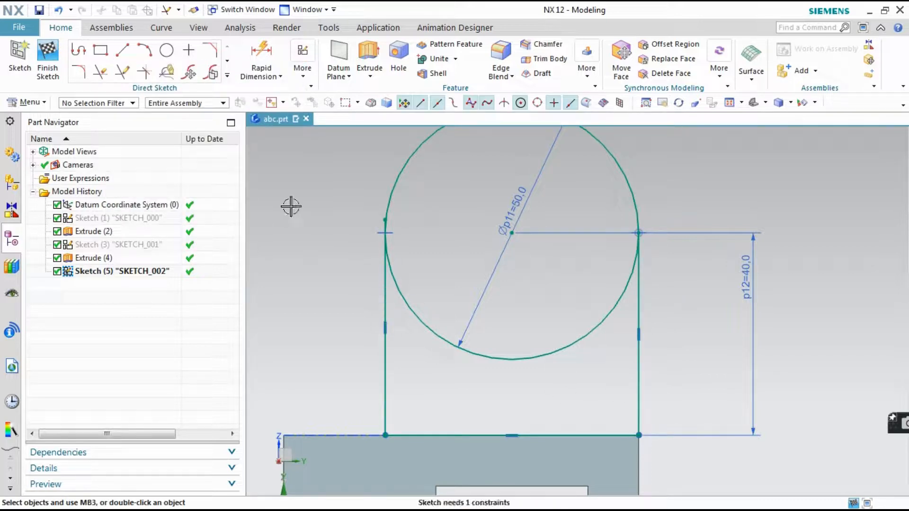
# Trim away the circle's lower arc and the left vertical line's short overhang above the tangent point
pyautogui.click(100, 72)
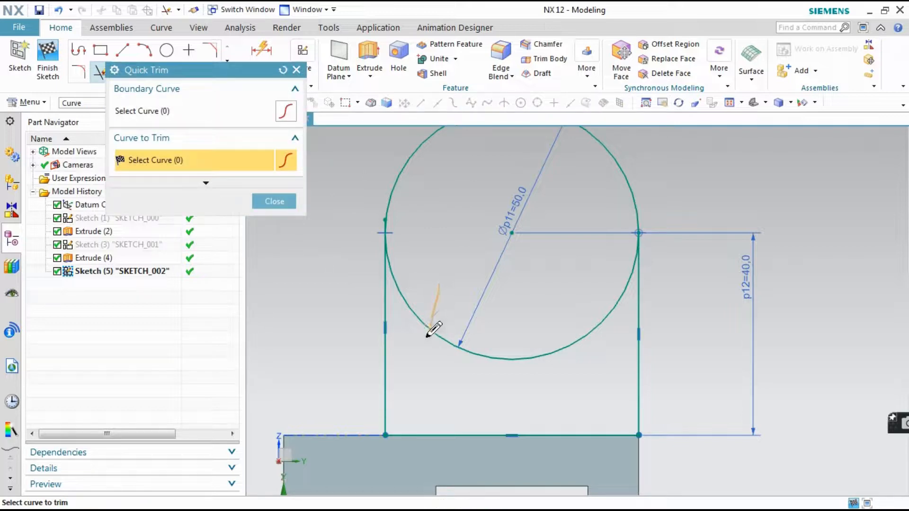
pyautogui.moveTo(427, 335); pyautogui.dragTo(428, 333)
pyautogui.scroll(4, 373, 204)
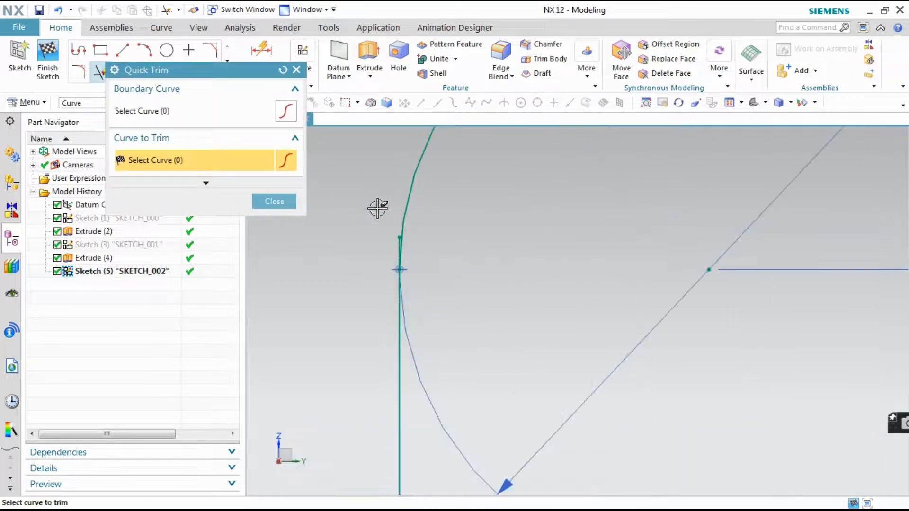
pyautogui.scroll(8, 389, 239)
pyautogui.scroll(4, 464, 267)
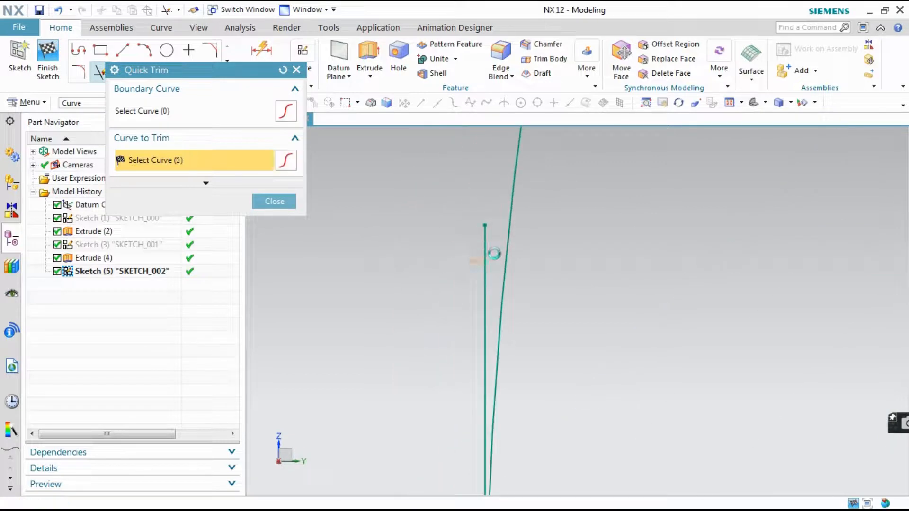
pyautogui.scroll(-5, 436, 263)
pyautogui.scroll(-5, 602, 269)
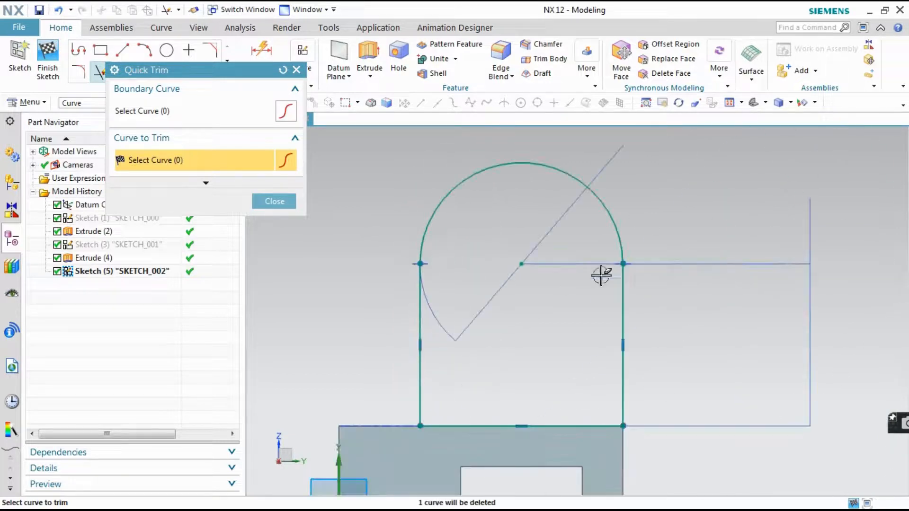
# Inspect the right tangent joint for leftover segments and finish the arched profile sketch
pyautogui.scroll(5, 606, 239)
pyautogui.scroll(3, 442, 256)
pyautogui.scroll(-8, 540, 266)
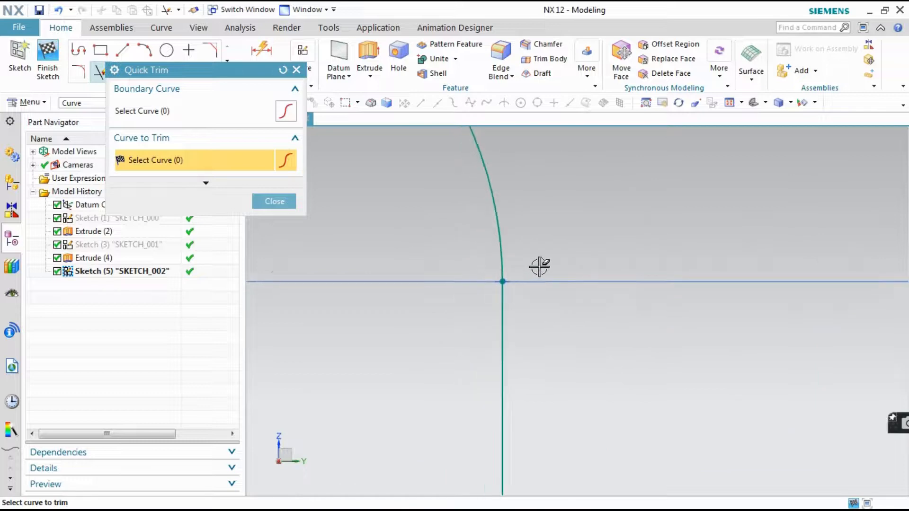
pyautogui.scroll(4, 487, 314)
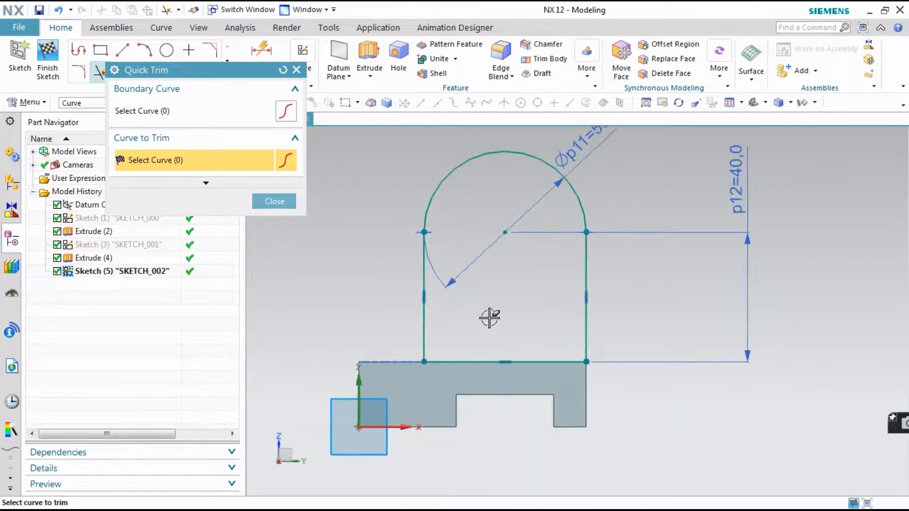
pyautogui.moveTo(487, 314)
pyautogui.mouseDown(button='middle')
pyautogui.moveTo(517, 320)
pyautogui.moveTo(519, 332)
pyautogui.mouseUp(button='middle')
pyautogui.scroll(5, 519, 331)
pyautogui.scroll(-4, 519, 331)
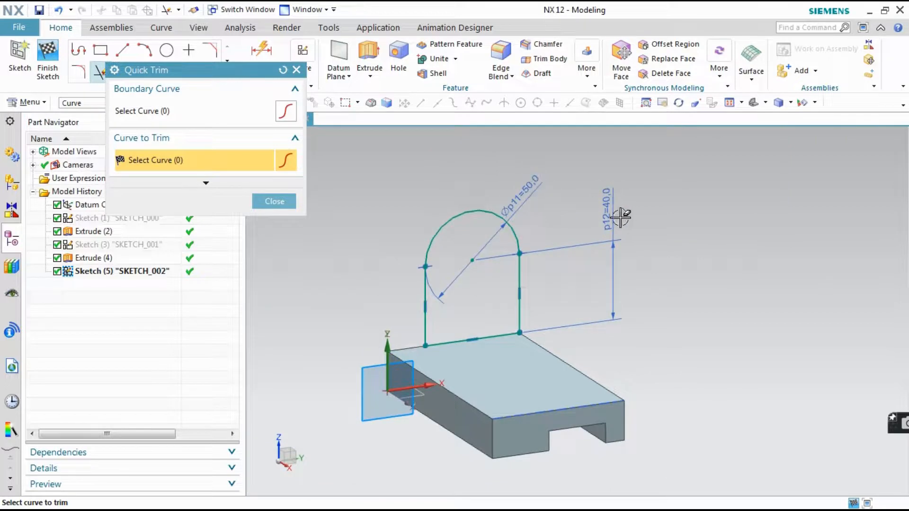
pyautogui.click(274, 202)
pyautogui.click(48, 70)
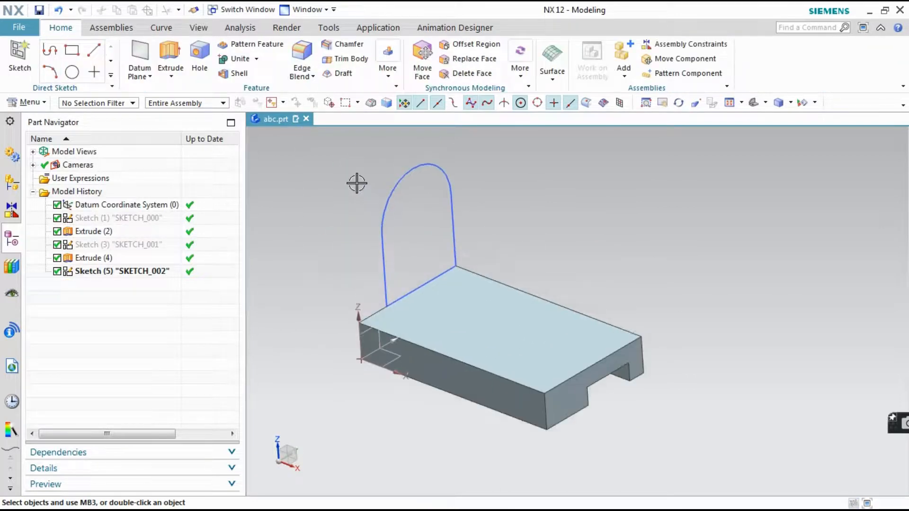
# Consult both reference drawings and set up an extrusion of the arched profile from 0 to 100 mm along the base
pyautogui.click(440, 499)
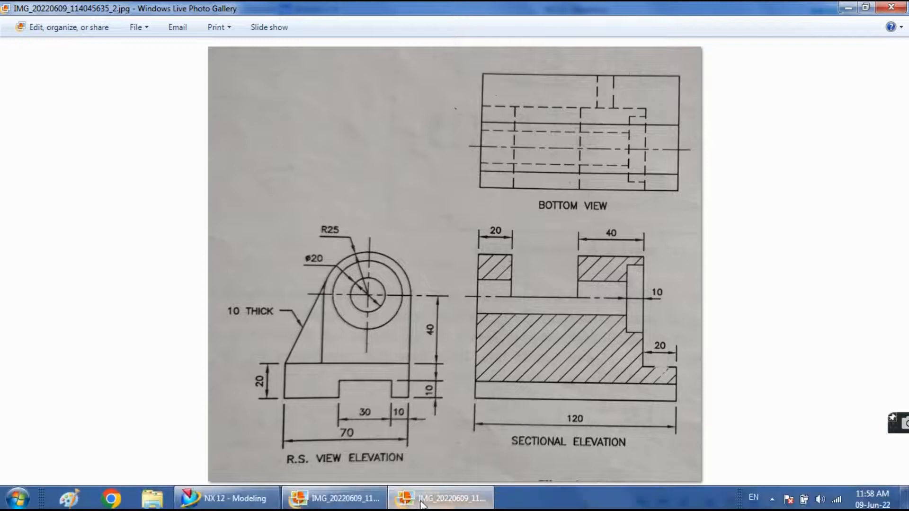
pyautogui.click(370, 503)
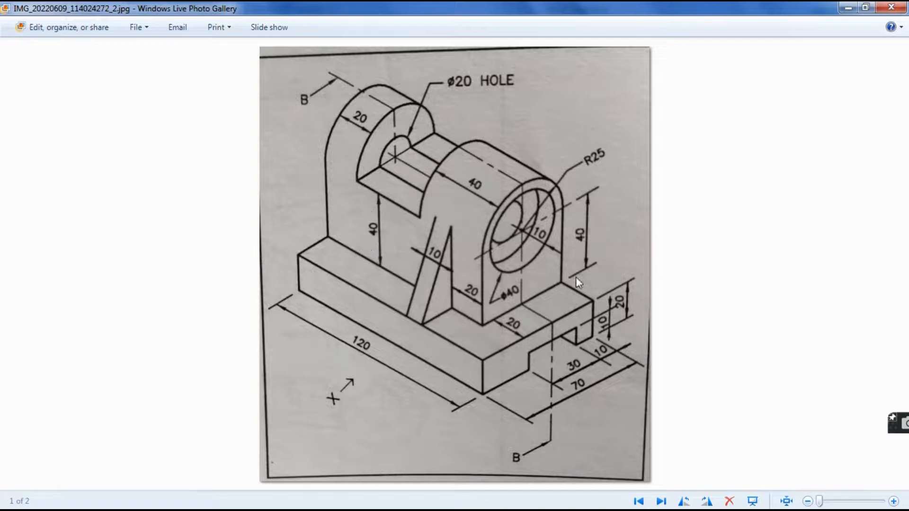
pyautogui.click(443, 498)
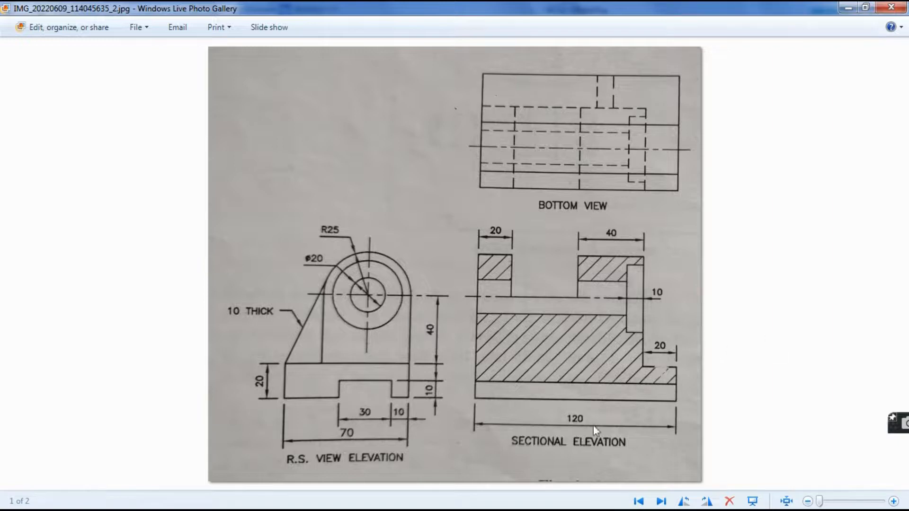
pyautogui.click(404, 497)
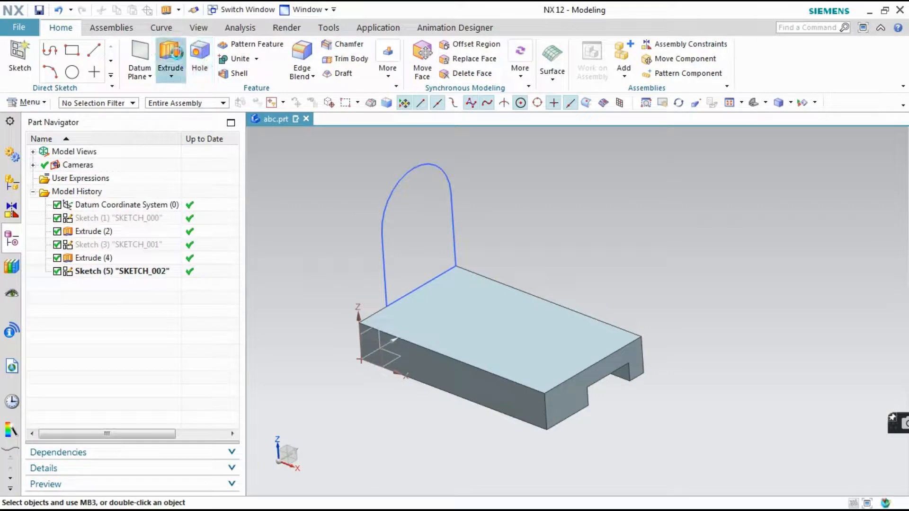
pyautogui.click(171, 57)
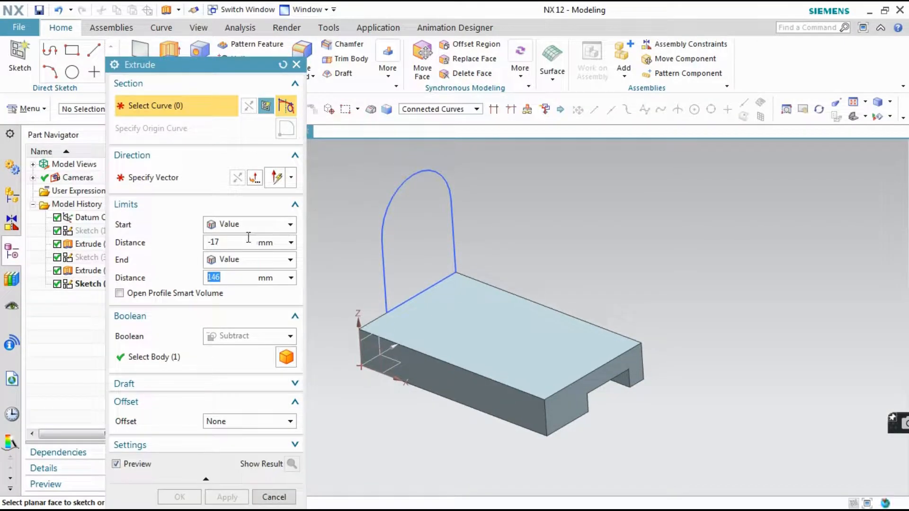
pyautogui.write('0')
pyautogui.press('Tab')
pyautogui.write('100')
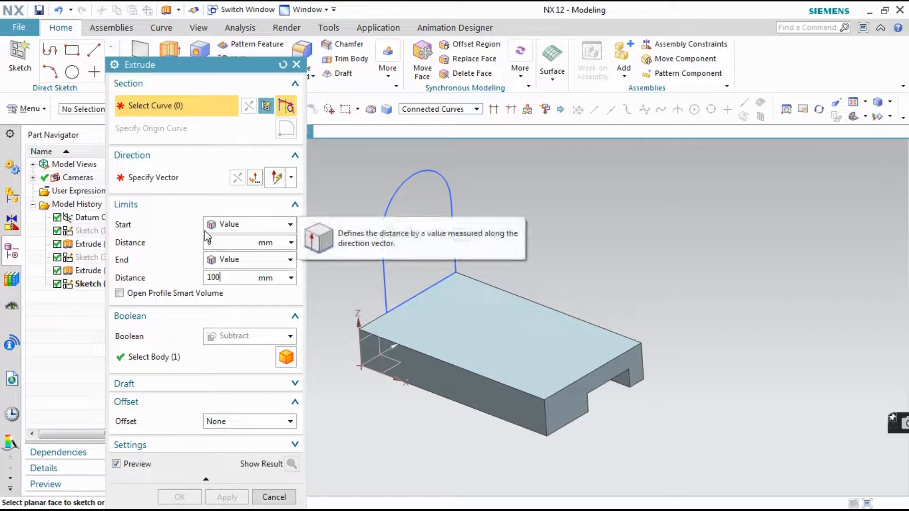
pyautogui.press('Tab')
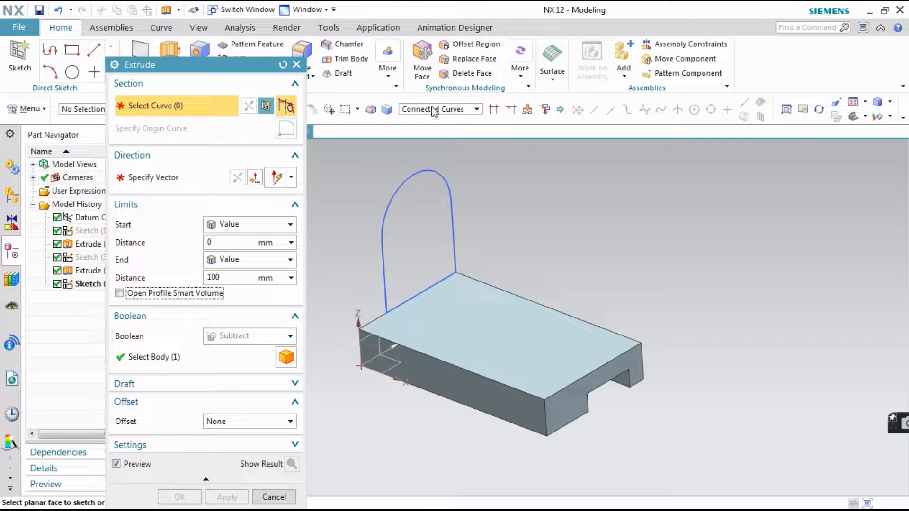
pyautogui.click(389, 192)
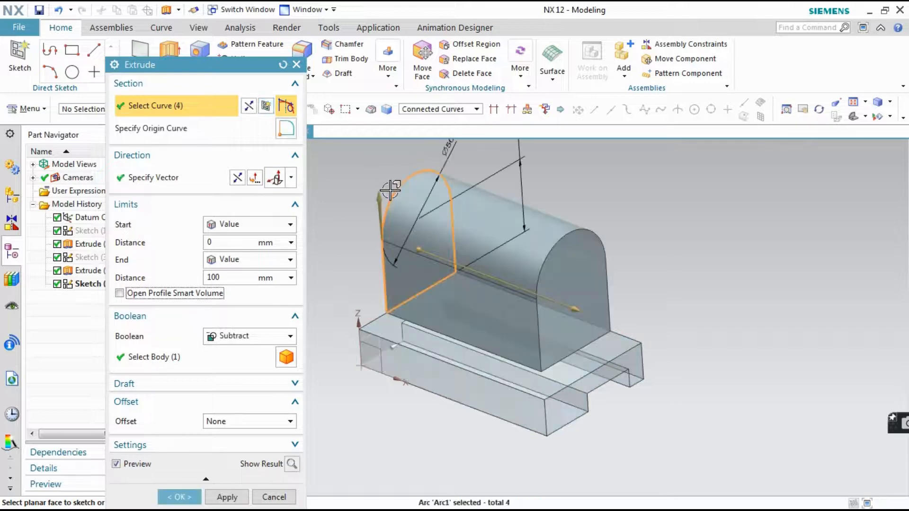
# Set the extrusion's Boolean to Unite with the base body and create it
pyautogui.click(212, 337)
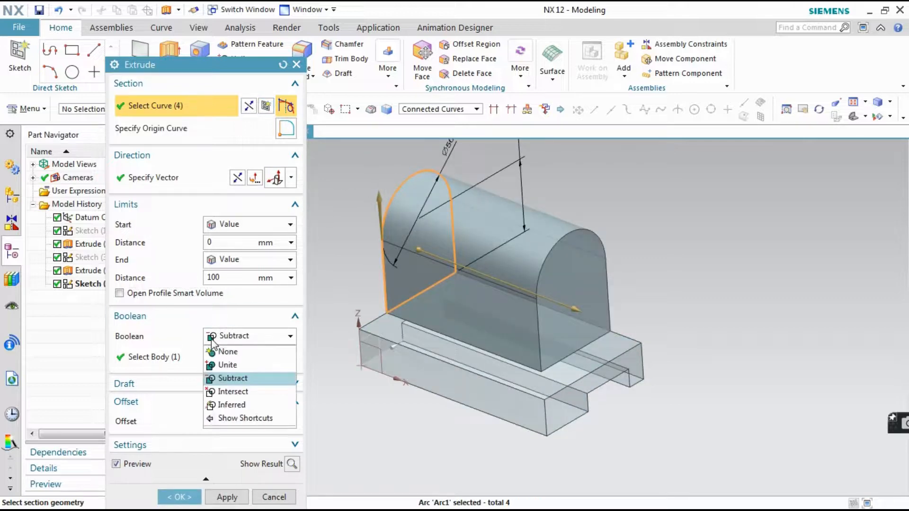
pyautogui.click(218, 363)
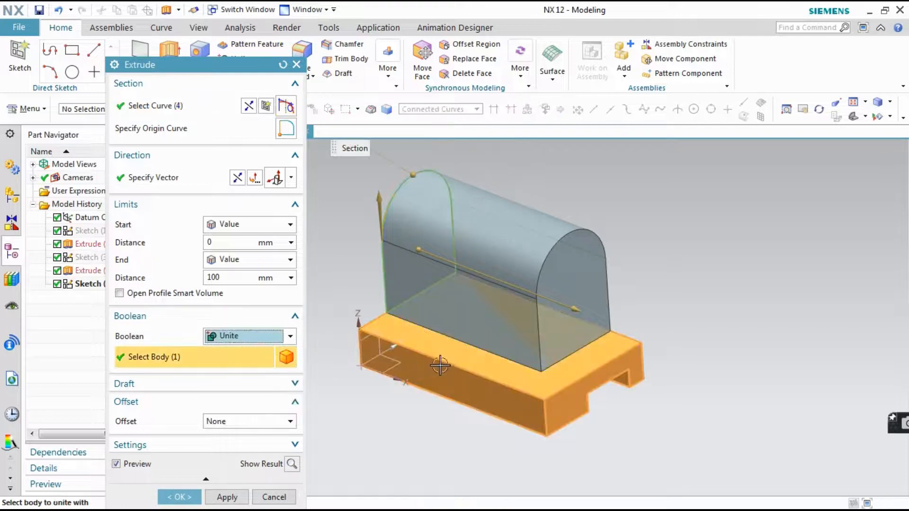
pyautogui.click(177, 497)
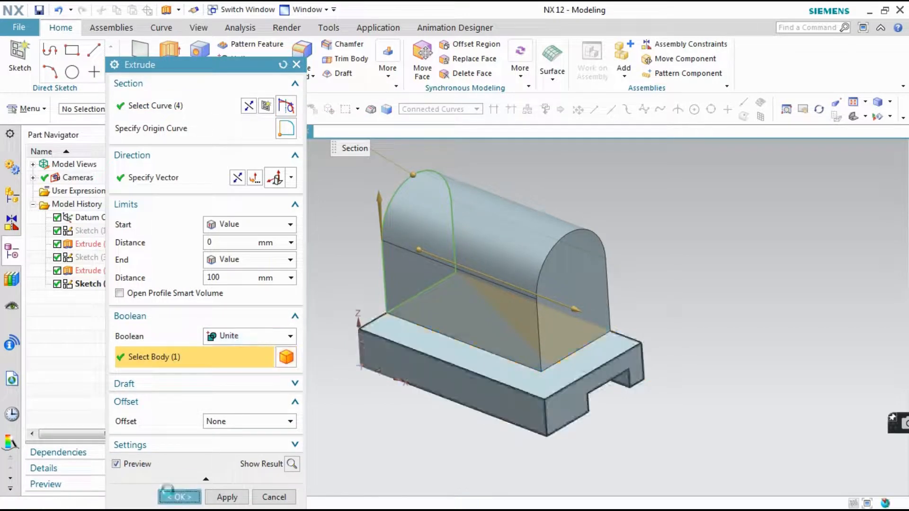
pyautogui.moveTo(643, 261)
pyautogui.mouseDown(button='middle')
pyautogui.moveTo(663, 248)
pyautogui.moveTo(643, 240)
pyautogui.moveTo(646, 258)
pyautogui.mouseUp(button='middle')
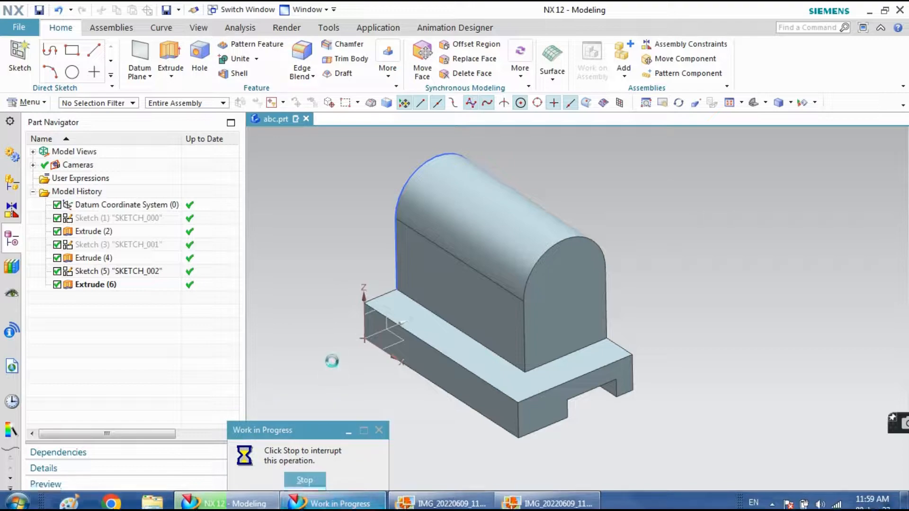
# Examine both reference drawings for the diameter and depth of the recess in the upright's front end
pyautogui.click(468, 495)
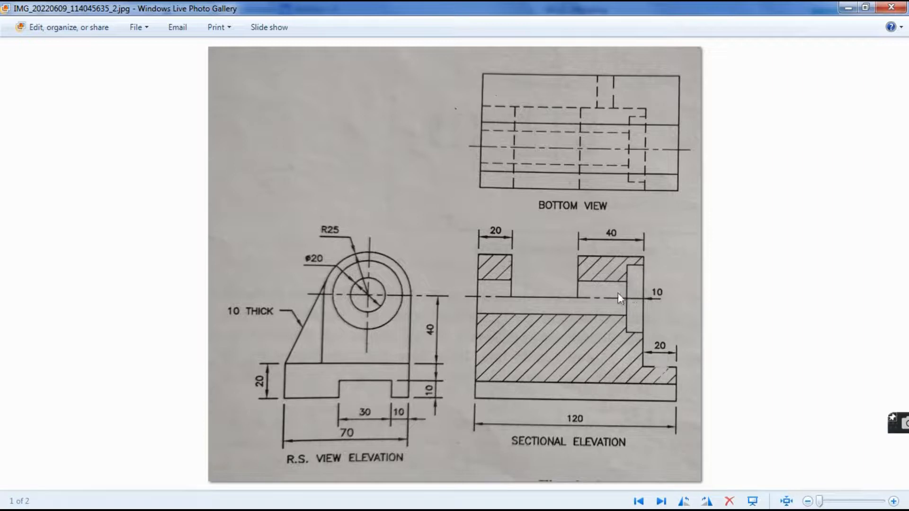
pyautogui.click(347, 498)
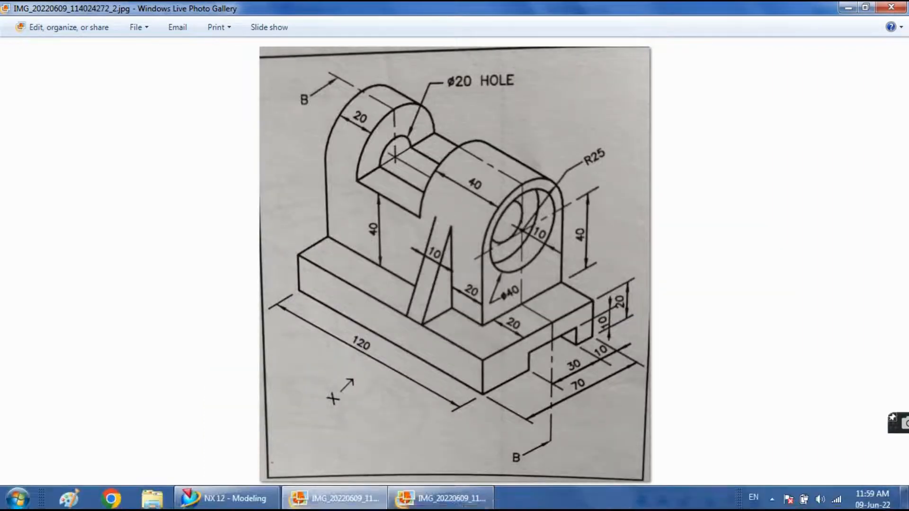
pyautogui.click(440, 498)
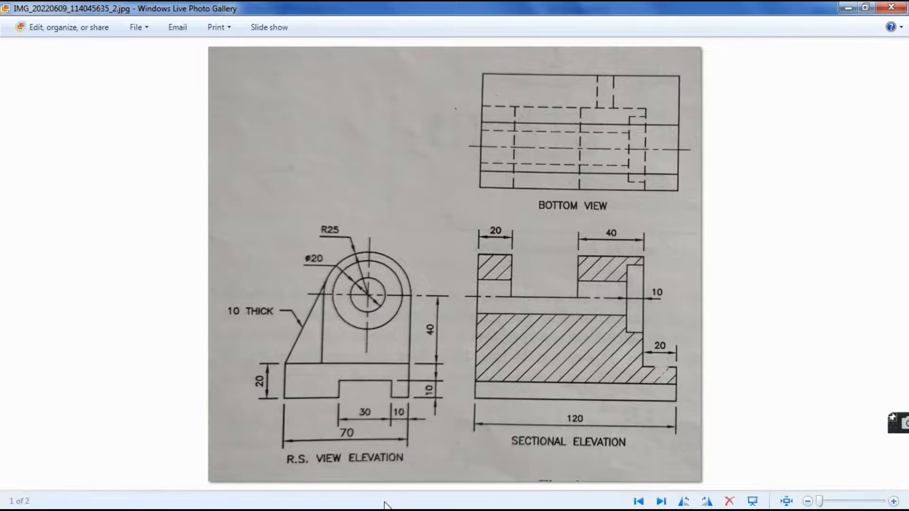
pyautogui.click(337, 497)
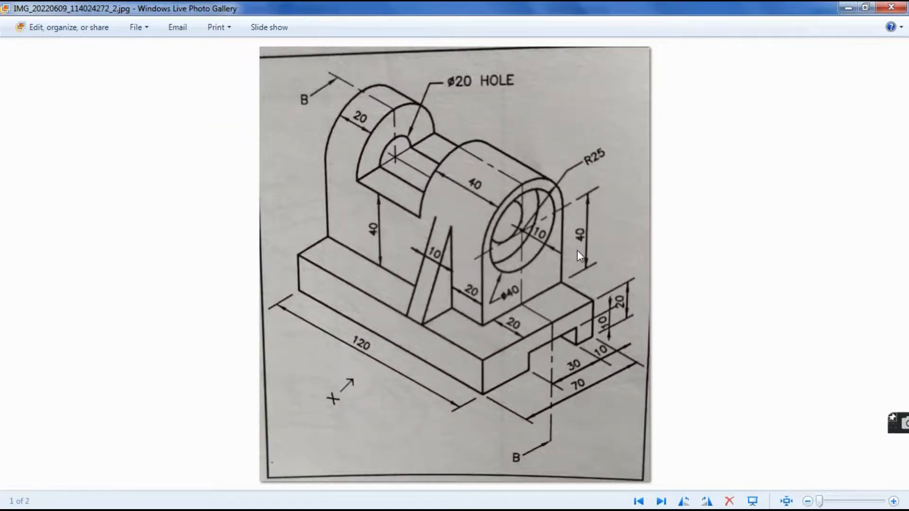
pyautogui.scroll(5, 577, 250)
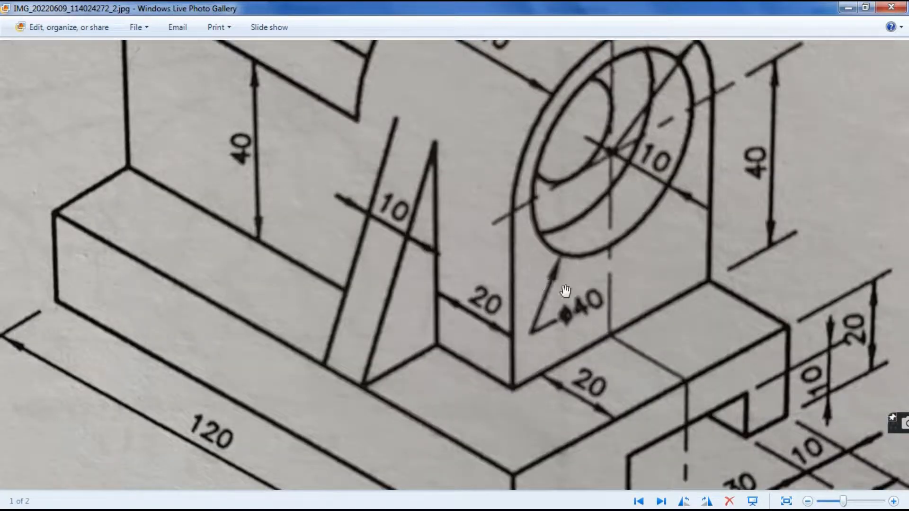
pyautogui.scroll(-5, 392, 224)
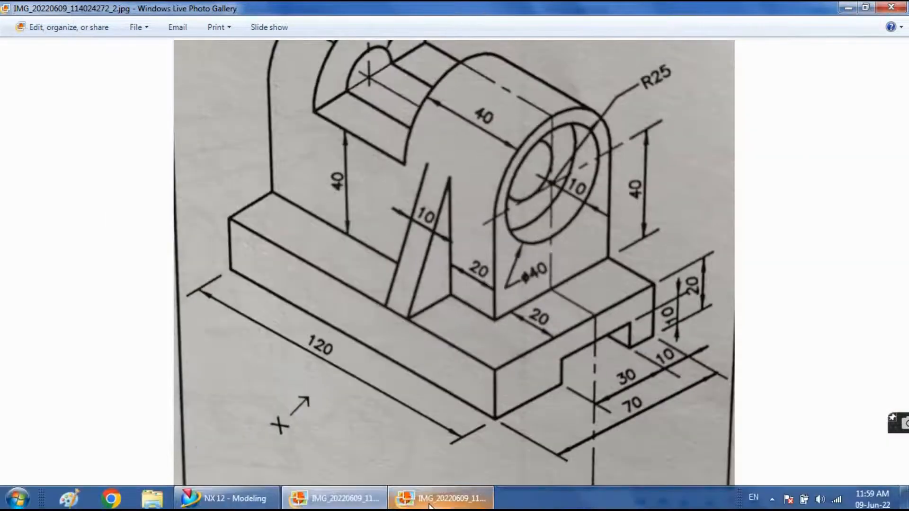
pyautogui.click(430, 502)
pyautogui.click(223, 497)
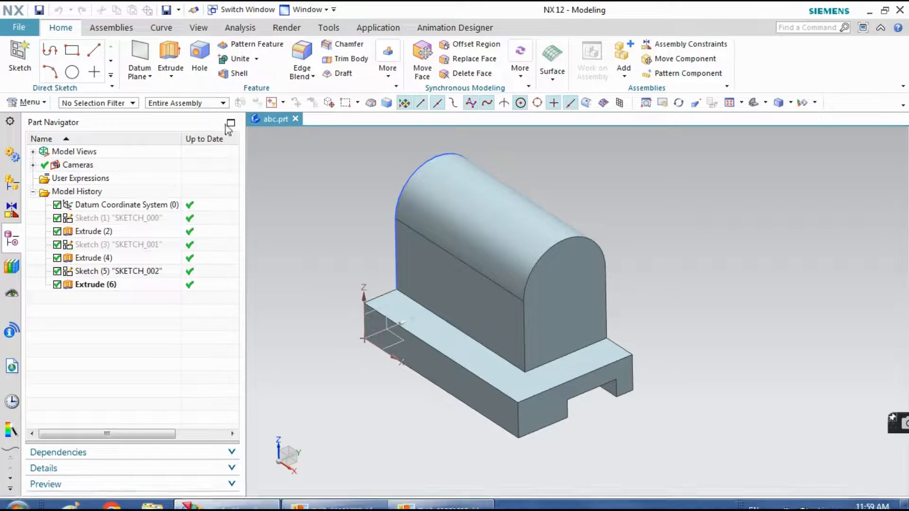
# Sketch a 40 mm diameter circle on the upright's front end face, centred on the arch's centre, and finish the sketch
pyautogui.click(20, 55)
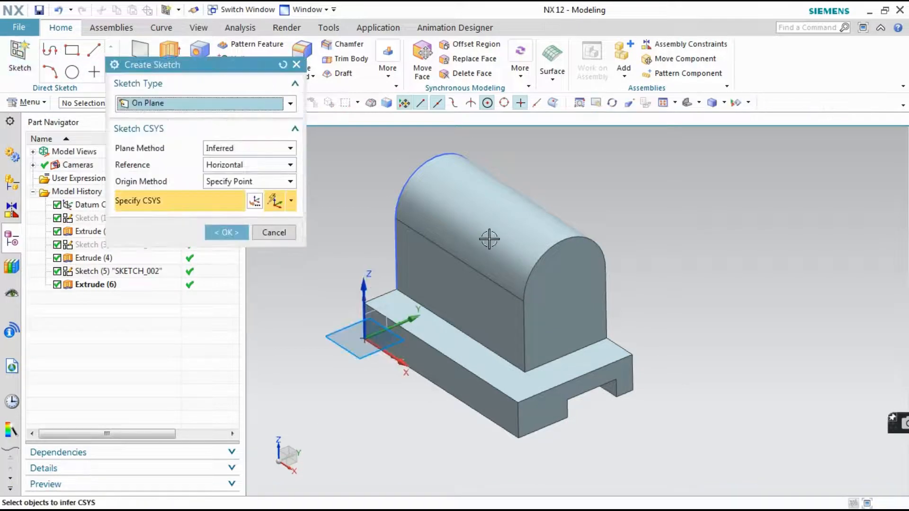
pyautogui.click(564, 268)
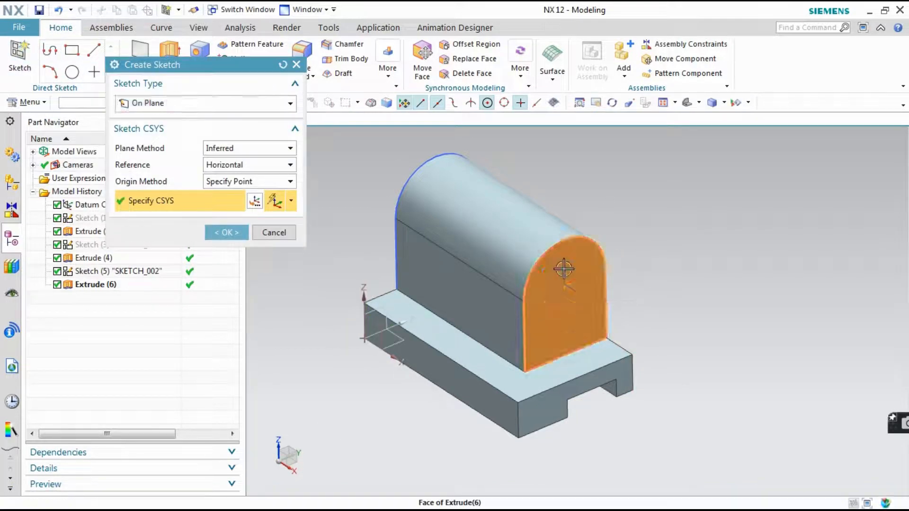
pyautogui.click(232, 231)
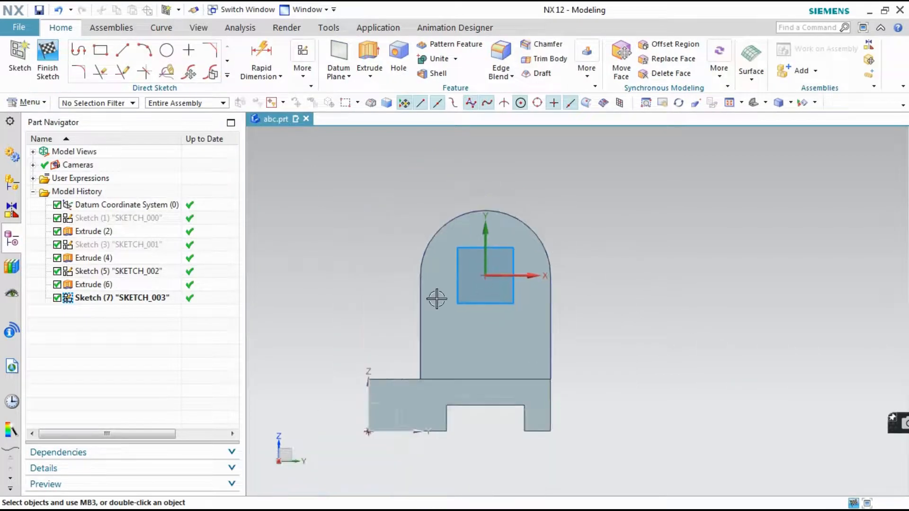
pyautogui.click(175, 55)
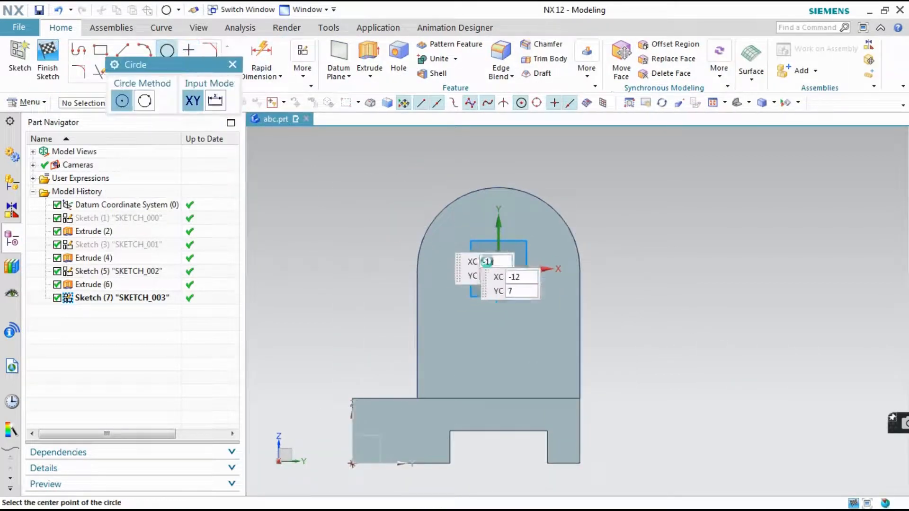
pyautogui.click(559, 219)
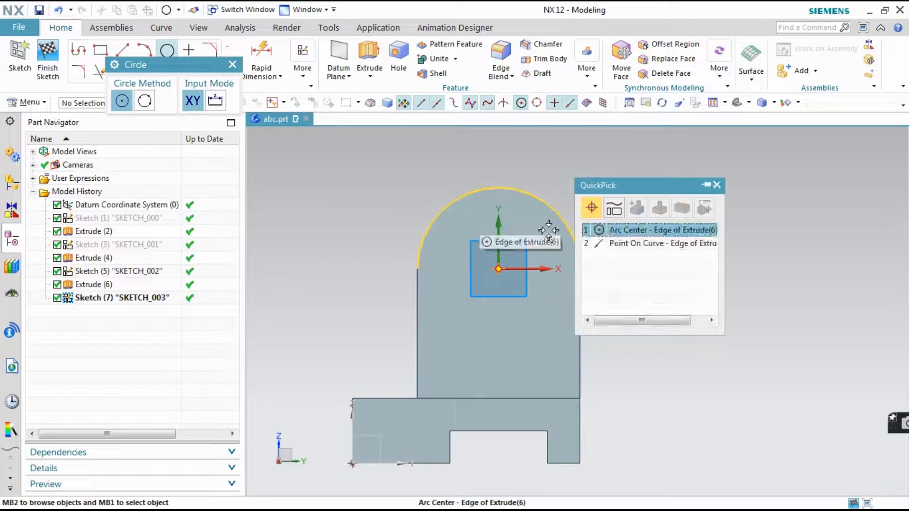
pyautogui.click(601, 230)
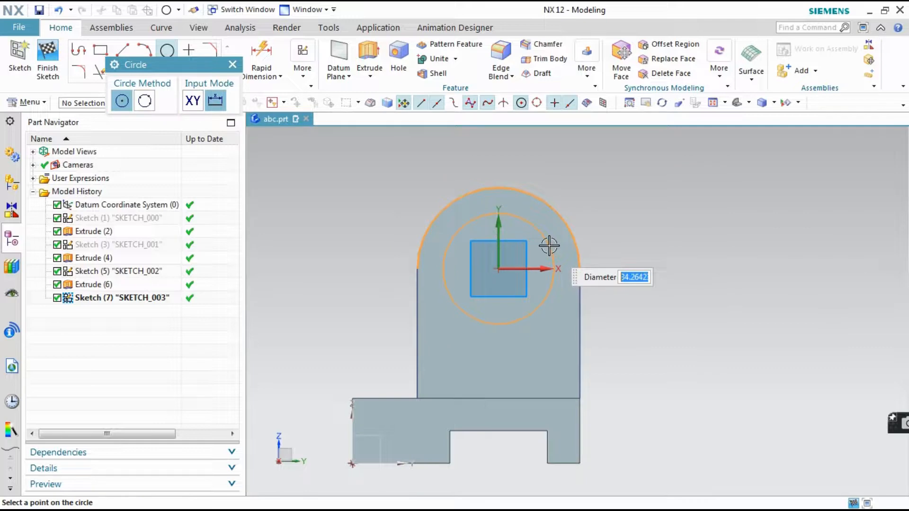
pyautogui.press('Return')
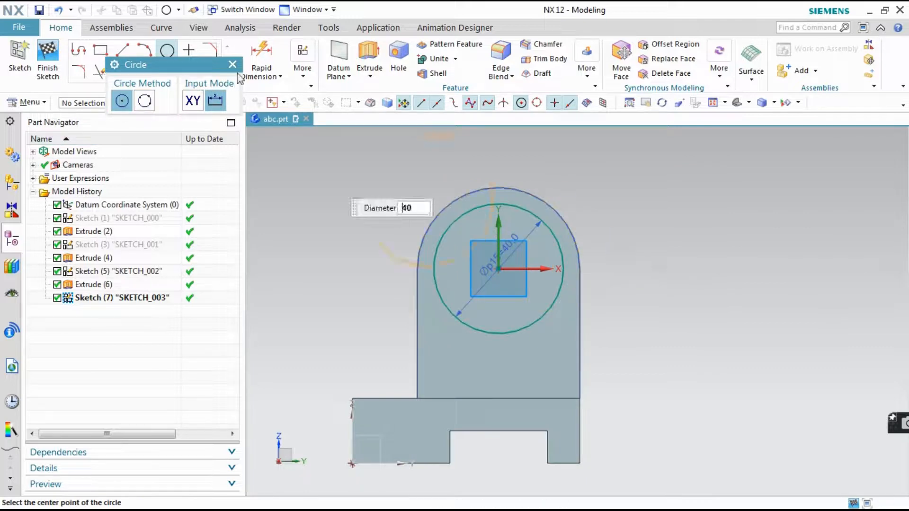
pyautogui.click(231, 64)
pyautogui.moveTo(338, 219); pyautogui.dragTo(376, 260, button='middle')
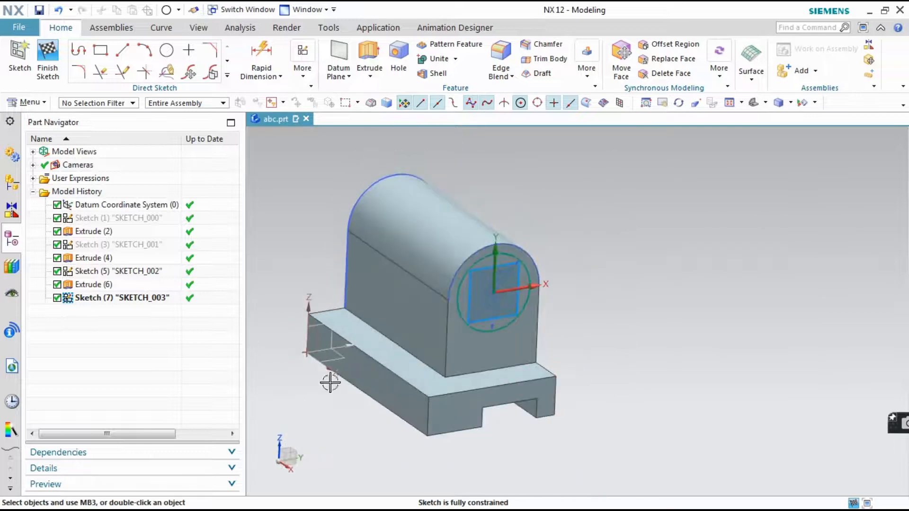
pyautogui.moveTo(326, 425)
pyautogui.mouseDown(button='middle')
pyautogui.moveTo(336, 425)
pyautogui.moveTo(333, 415)
pyautogui.mouseUp(button='middle')
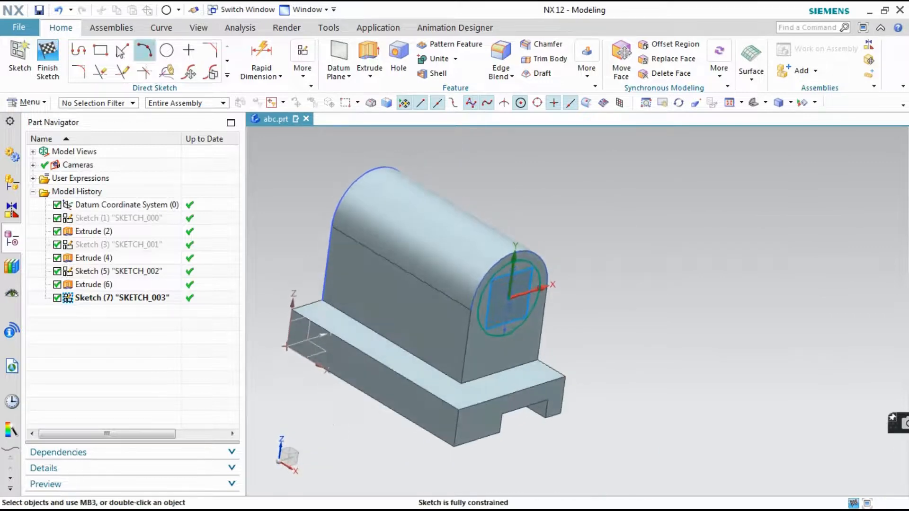
pyautogui.click(36, 55)
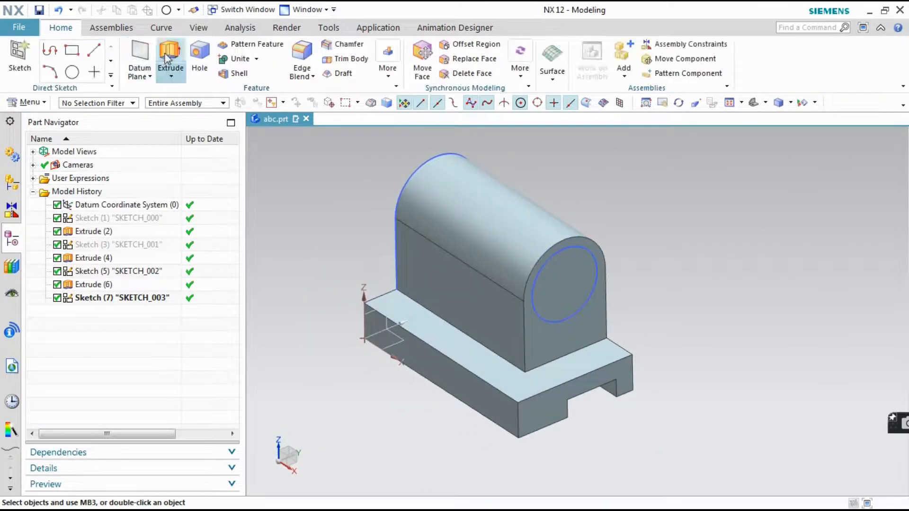
# Try a subtracting extrusion of the 40 mm circle 100 mm back through the upright, and undo it
pyautogui.click(166, 58)
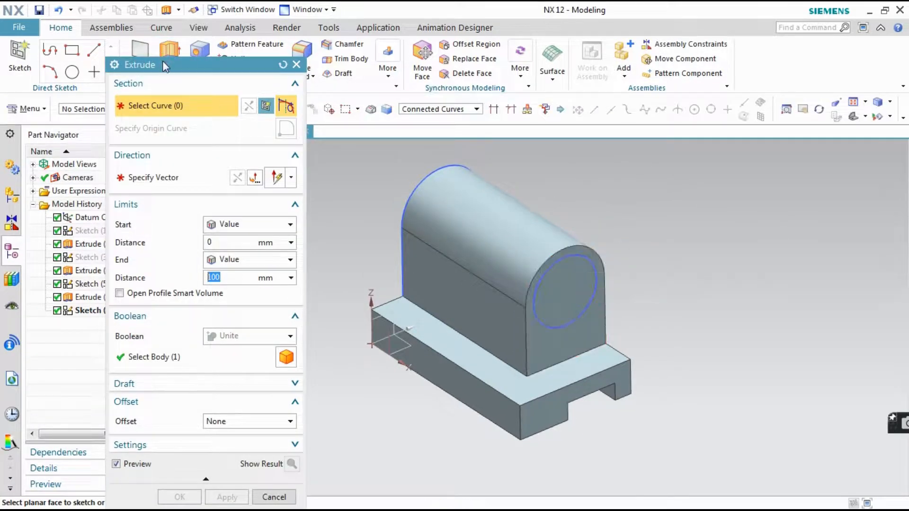
pyautogui.moveTo(163, 66); pyautogui.dragTo(694, 39)
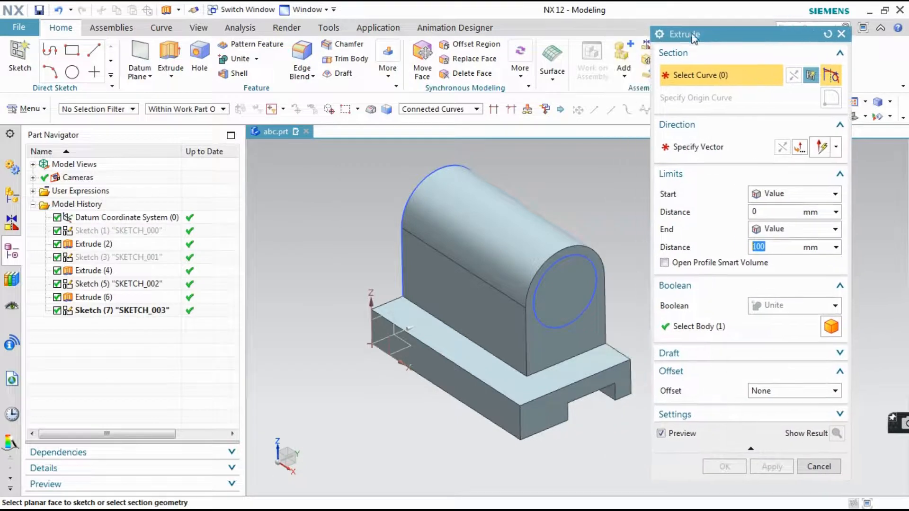
pyautogui.click(107, 311)
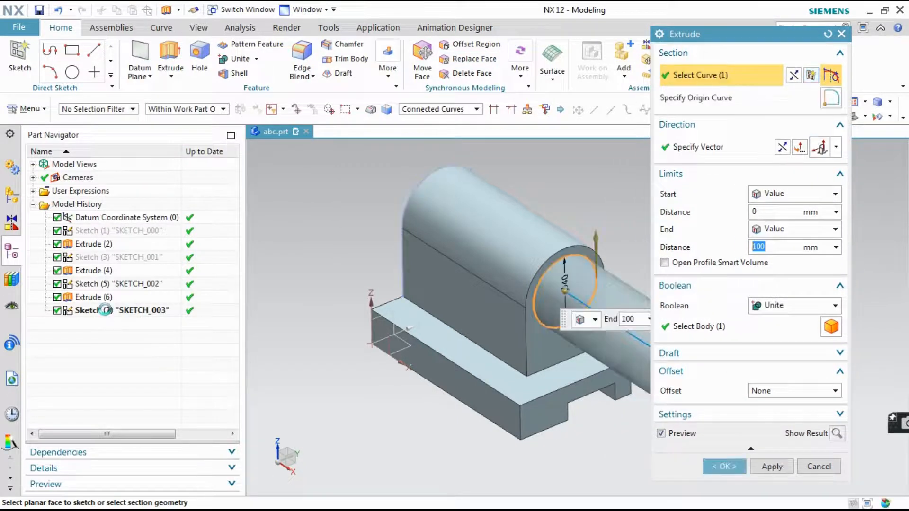
pyautogui.click(781, 150)
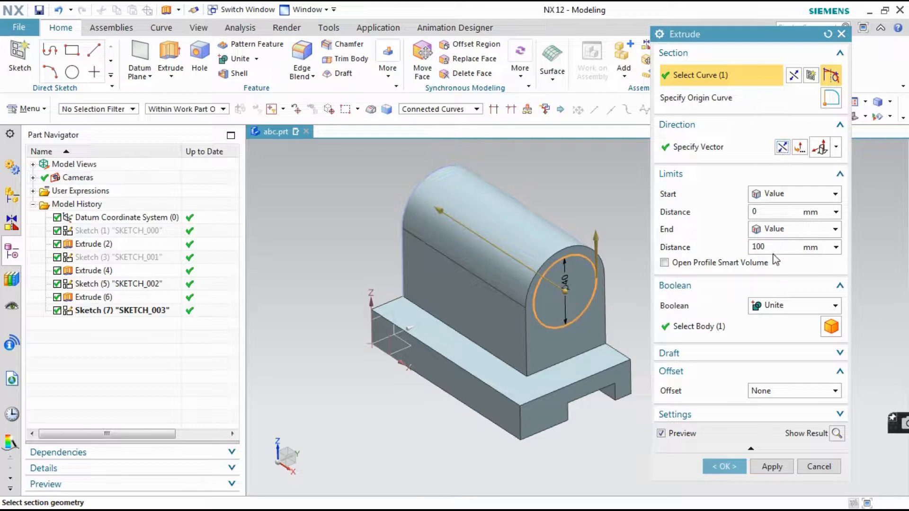
pyautogui.click(756, 308)
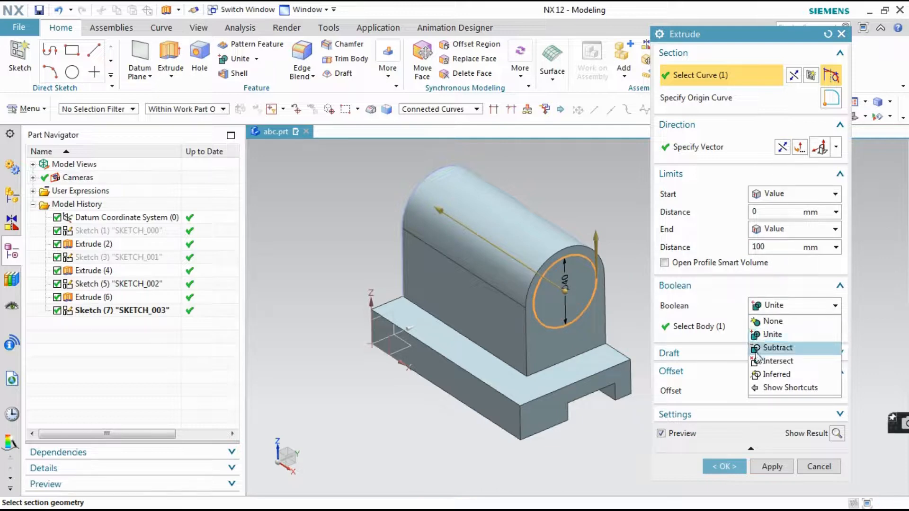
pyautogui.click(757, 346)
pyautogui.click(724, 466)
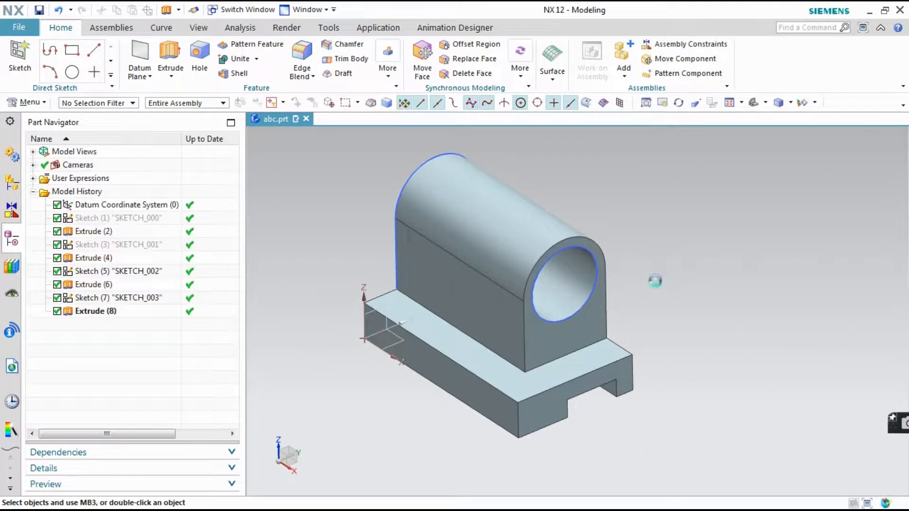
pyautogui.hotkey('ctrl', 'z')
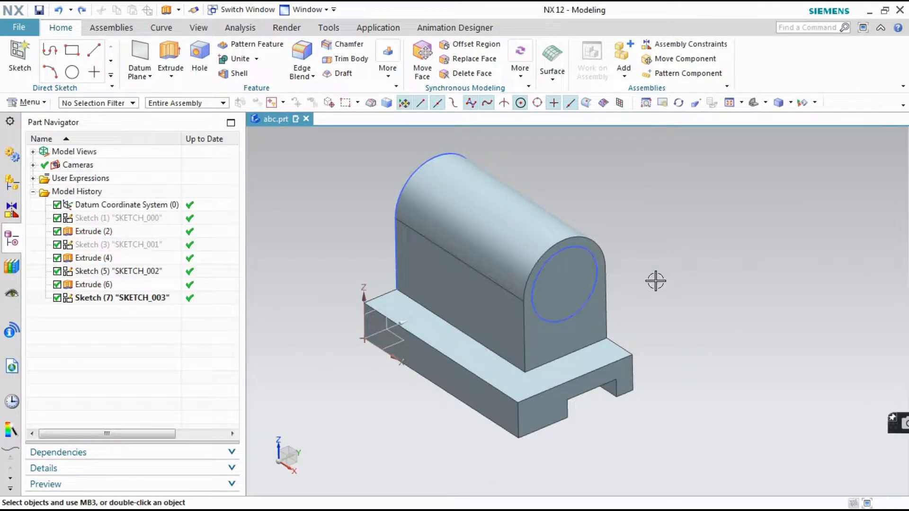
# Recheck the reference drawings and cut the 40 mm circle 10 mm deep into the upright's front face with a subtracting extrusion
pyautogui.click(166, 66)
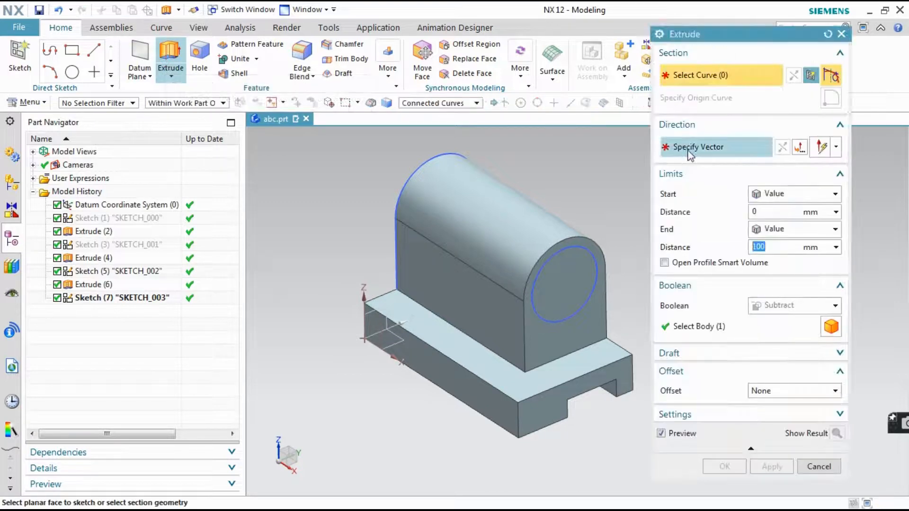
pyautogui.click(767, 247)
pyautogui.moveTo(768, 247); pyautogui.dragTo(760, 248)
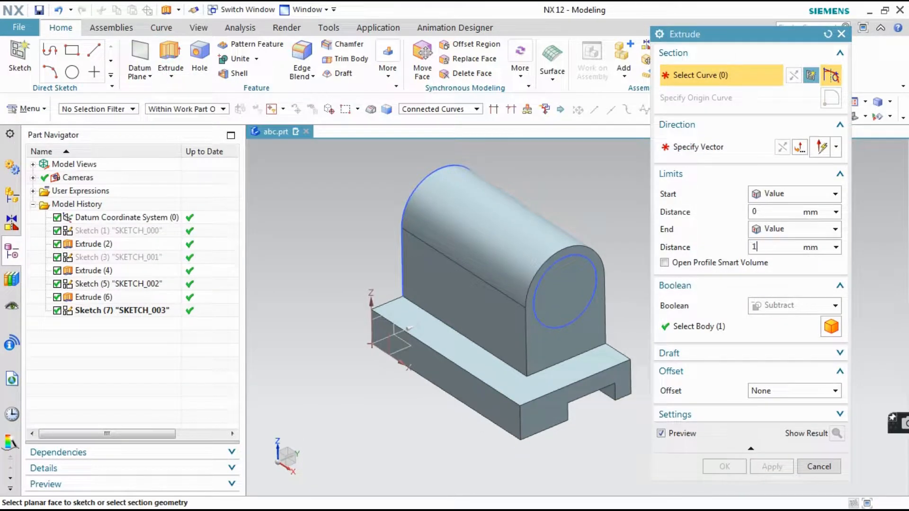
pyautogui.click(442, 499)
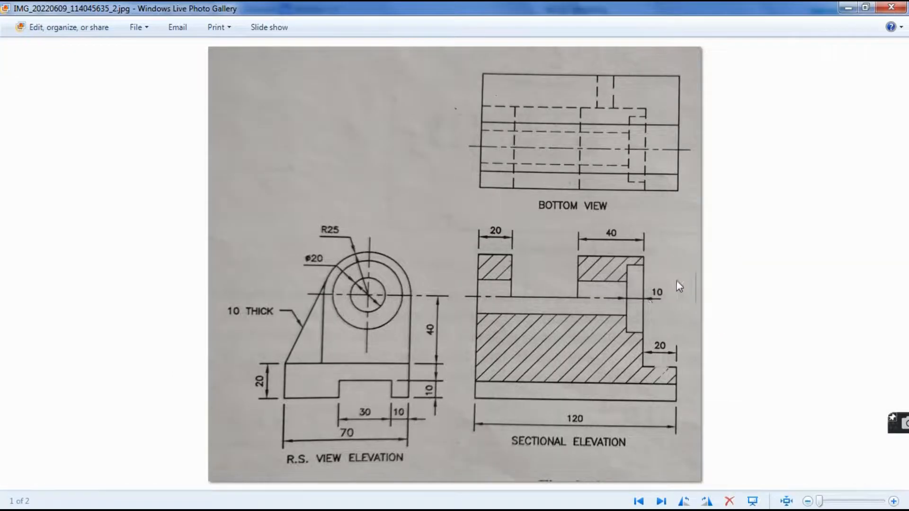
pyautogui.click(367, 503)
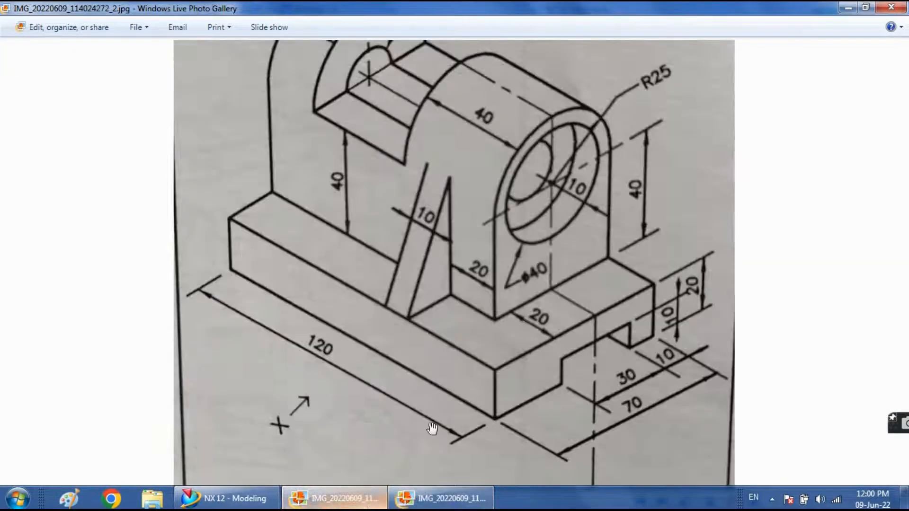
pyautogui.click(223, 498)
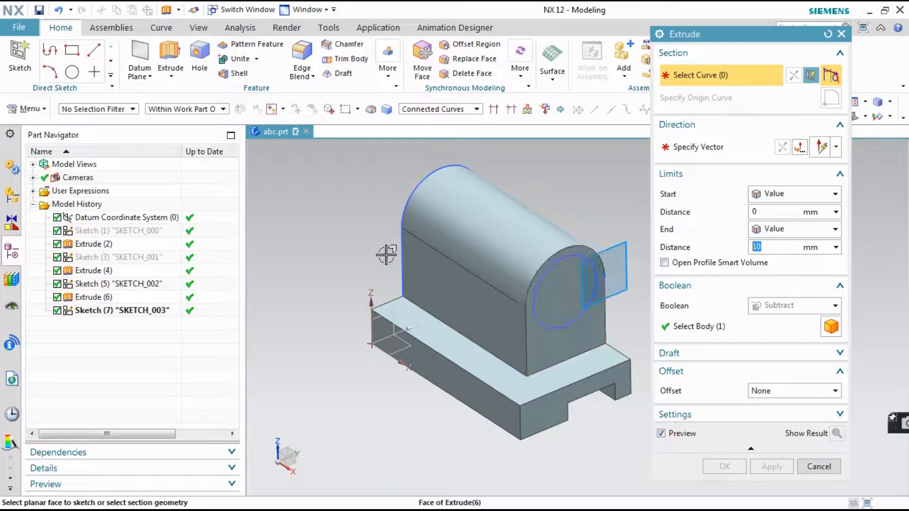
pyautogui.click(131, 313)
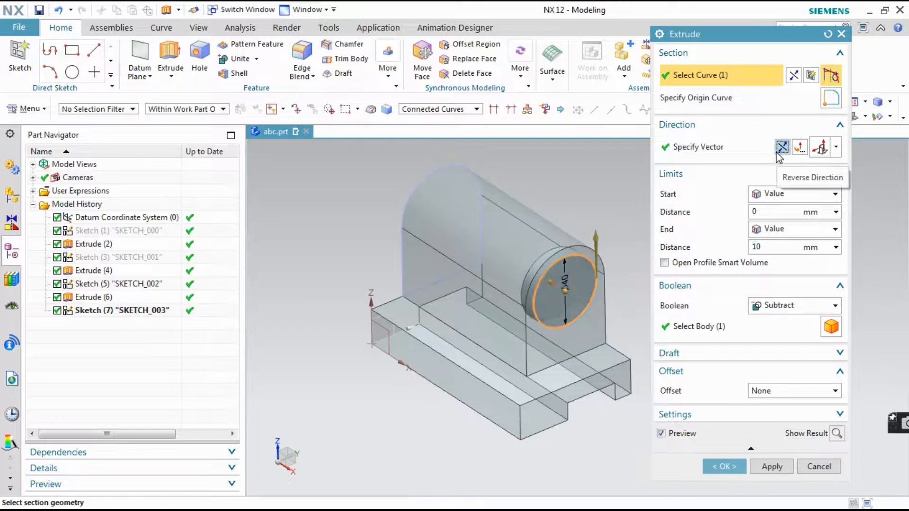
pyautogui.click(676, 331)
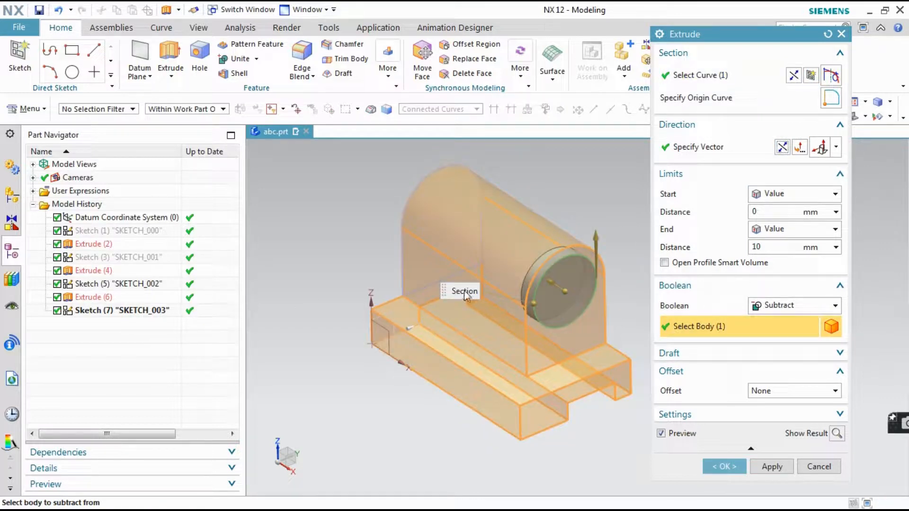
pyautogui.click(724, 466)
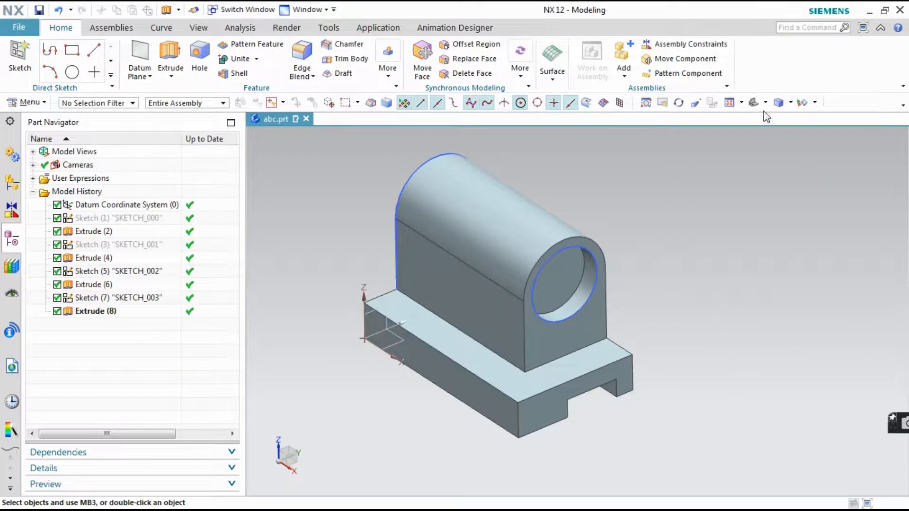
# Hide all sketches in the model with Show and Hide
pyautogui.click(801, 103)
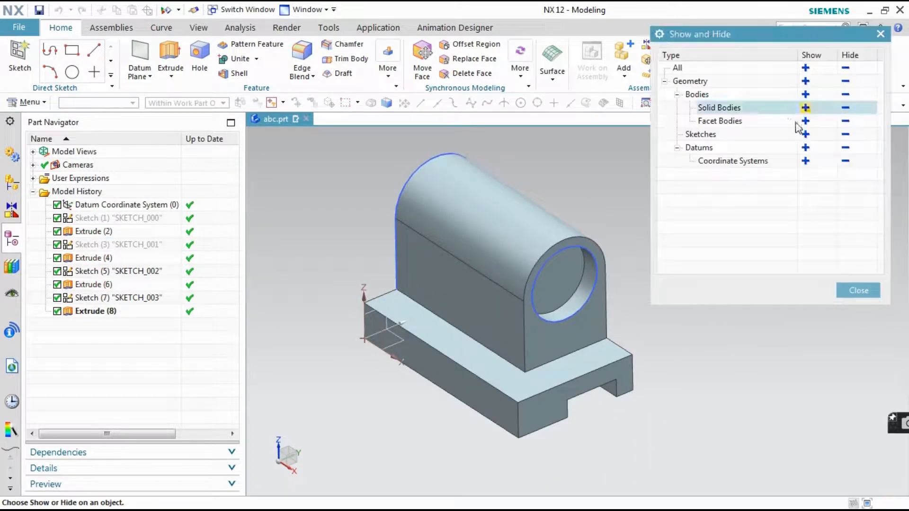
pyautogui.click(845, 136)
pyautogui.click(858, 291)
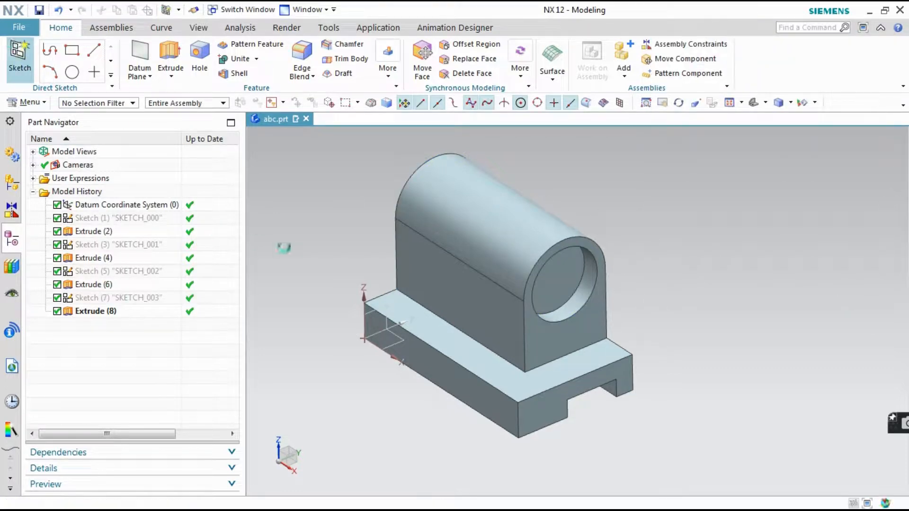
# Start a new sketch on the upright's front end face, around the counterbore
pyautogui.click(20, 54)
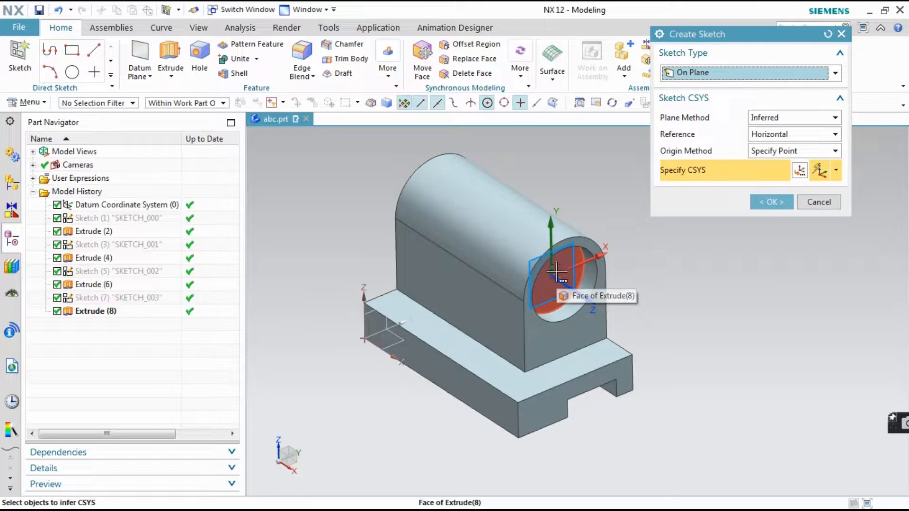
pyautogui.click(558, 327)
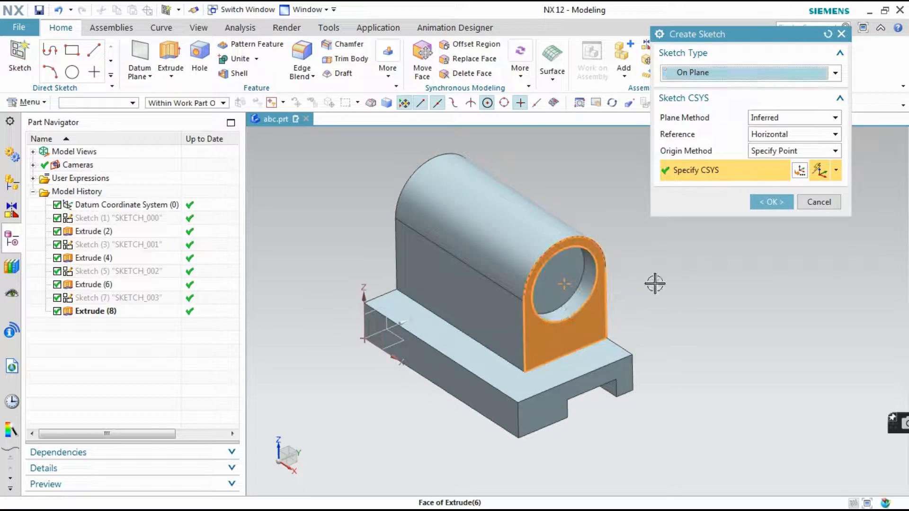
pyautogui.click(773, 203)
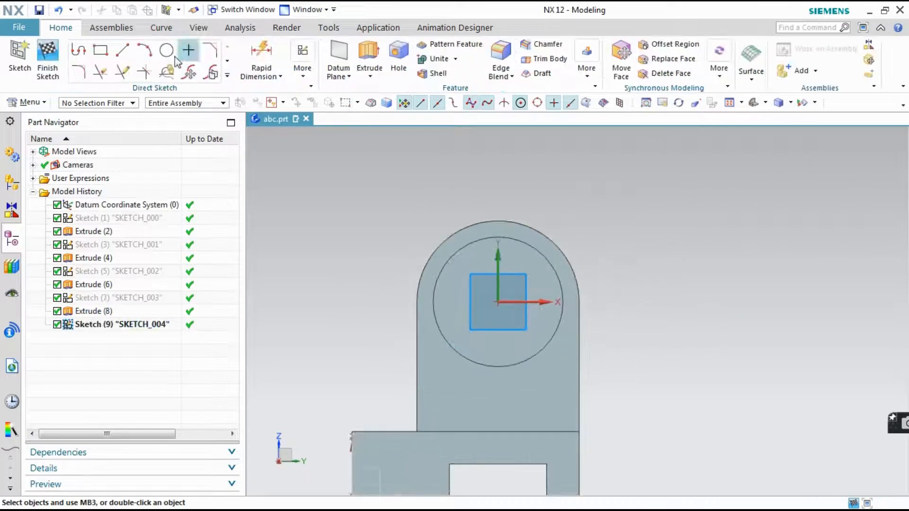
# Check the reference drawing, sketch a 20 mm diameter circle centred on the counterbore, and finish the sketch
pyautogui.click(166, 52)
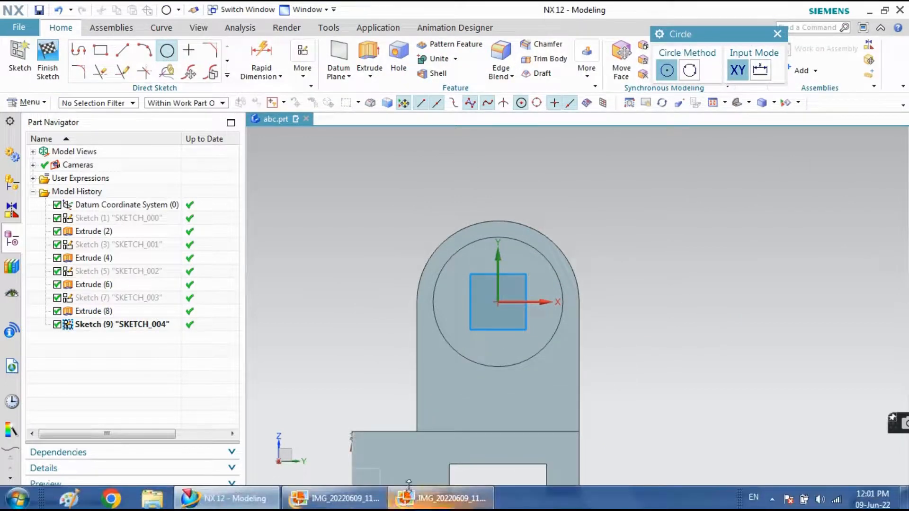
pyautogui.click(411, 498)
pyautogui.scroll(5, 237, 286)
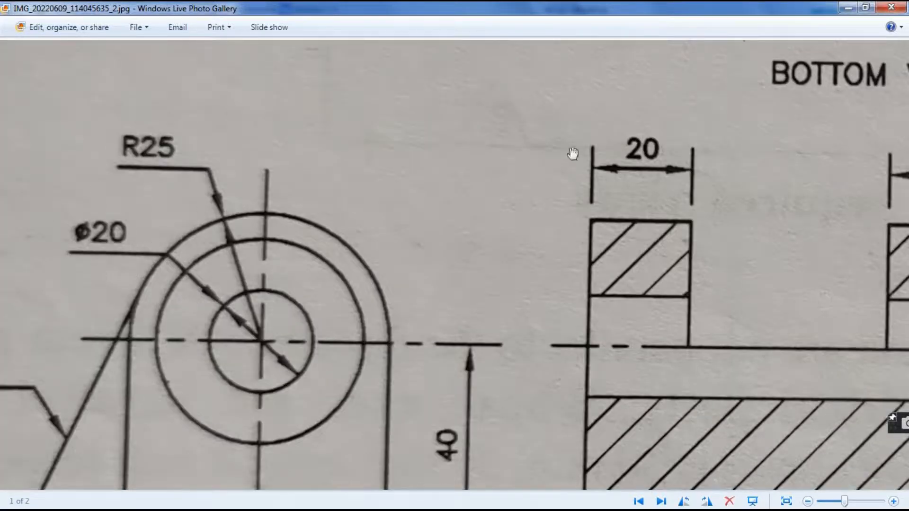
pyautogui.click(278, 500)
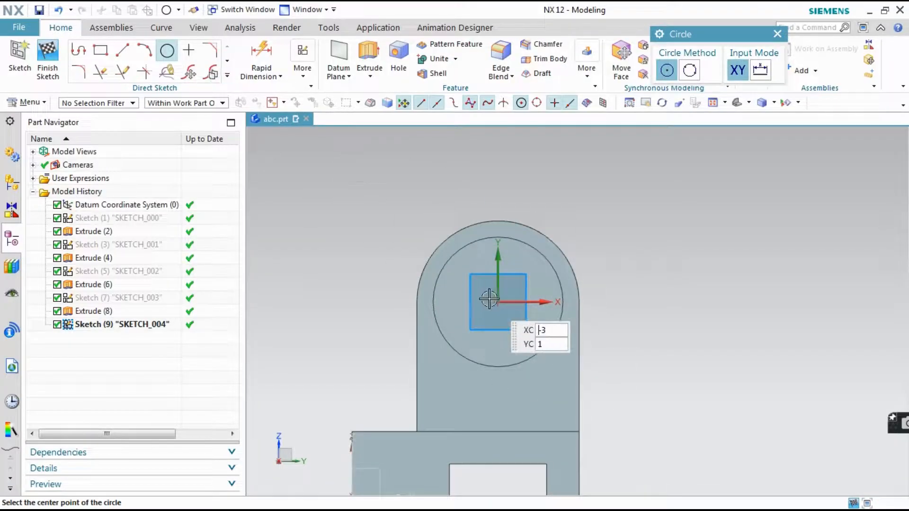
pyautogui.click(538, 259)
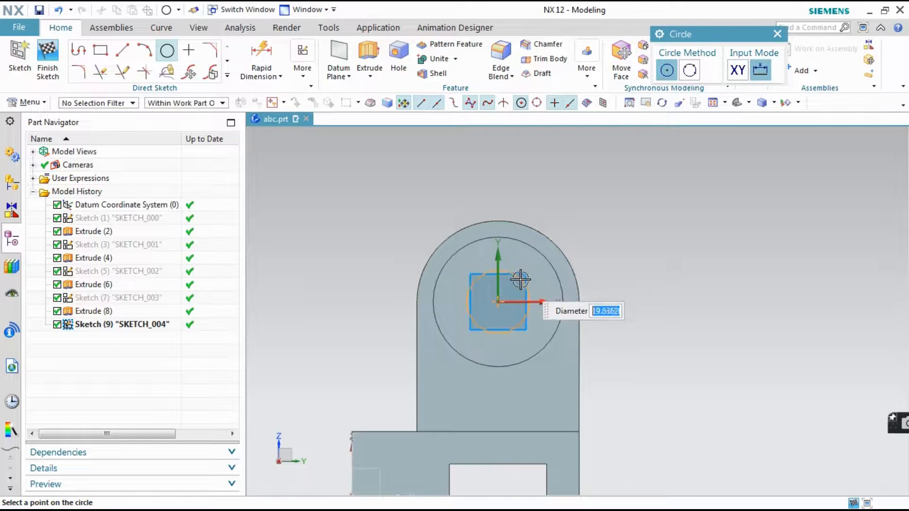
pyautogui.press('Return')
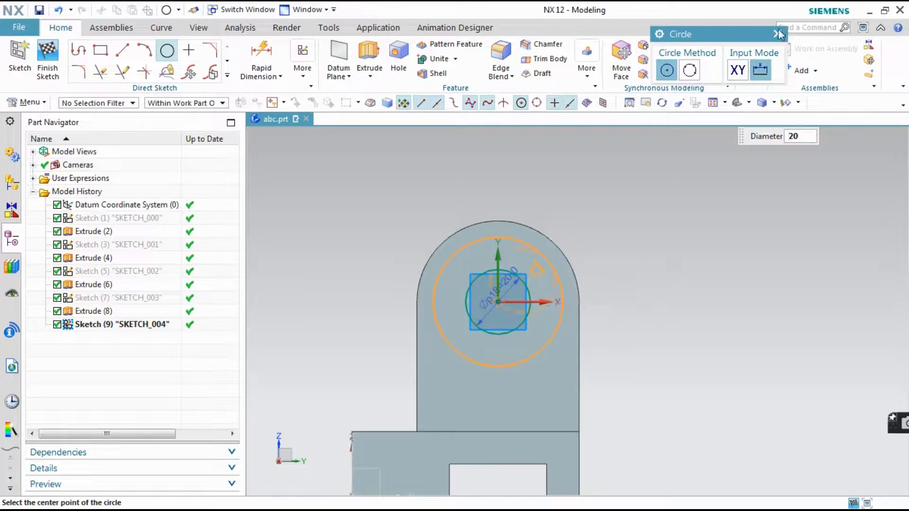
pyautogui.press('Escape')
pyautogui.scroll(-3, 385, 253)
pyautogui.moveTo(387, 250); pyautogui.dragTo(425, 273, button='middle')
pyautogui.click(47, 71)
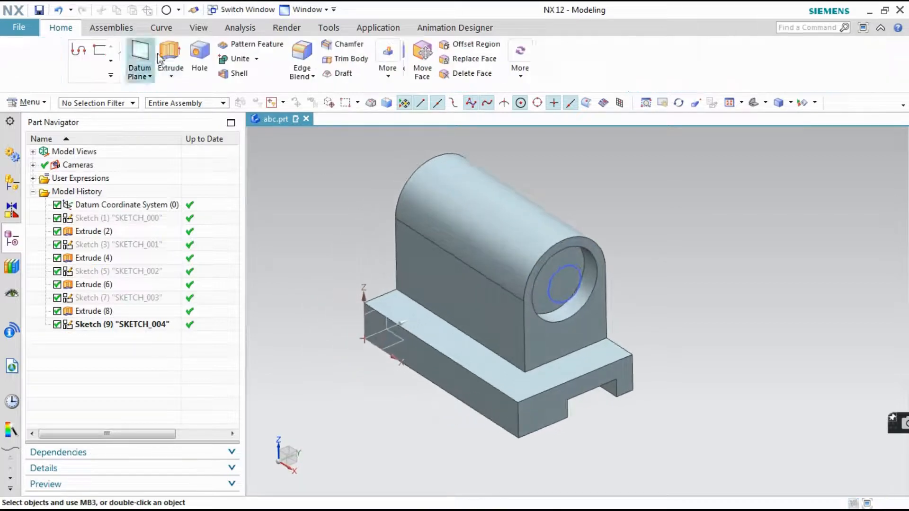
# Cut the 20 mm circle 140 mm back through the whole upright with a subtracting extrusion
pyautogui.click(171, 51)
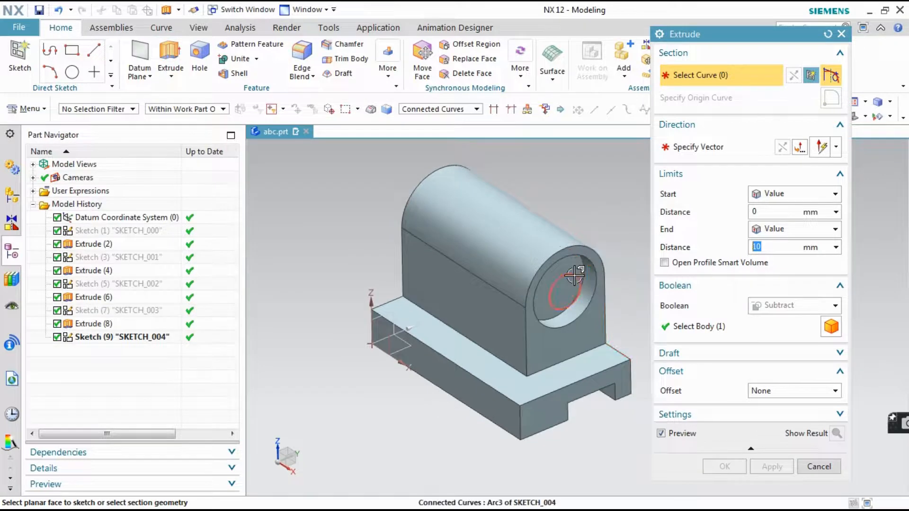
pyautogui.click(115, 338)
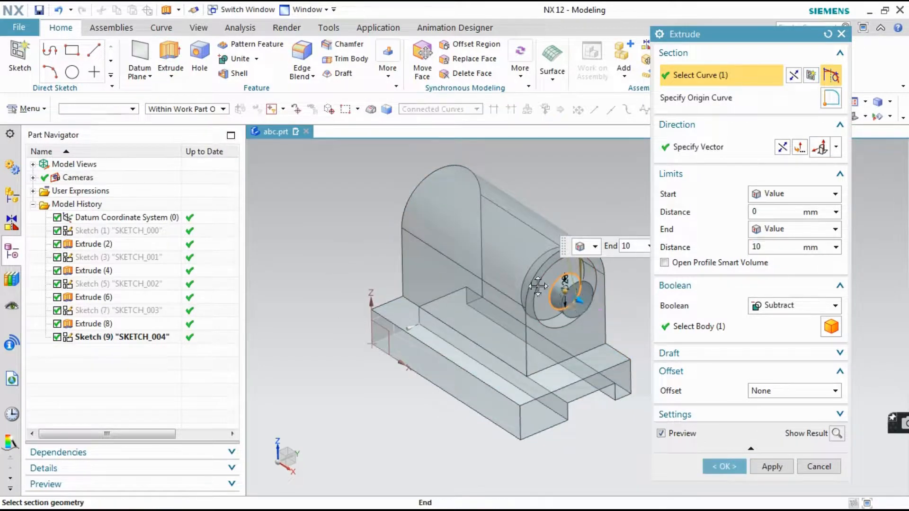
pyautogui.moveTo(580, 305); pyautogui.dragTo(431, 269)
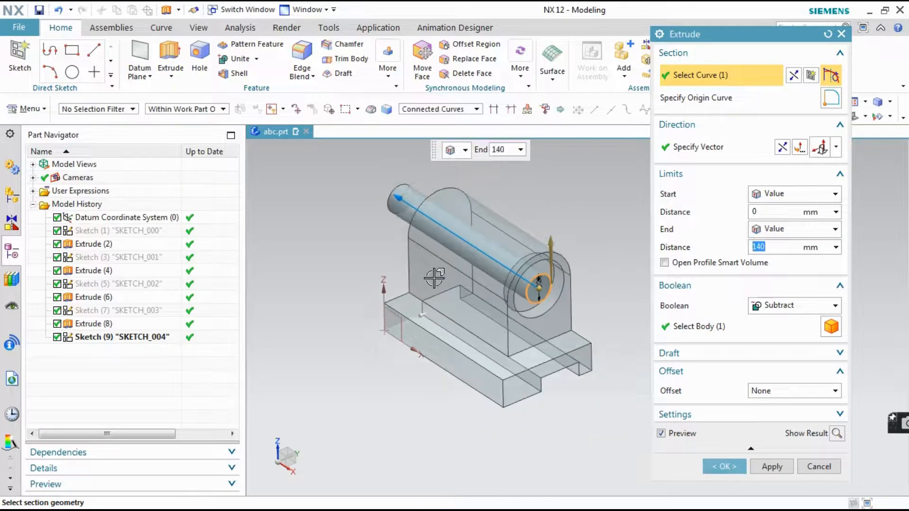
pyautogui.moveTo(431, 269); pyautogui.dragTo(492, 272, button='middle')
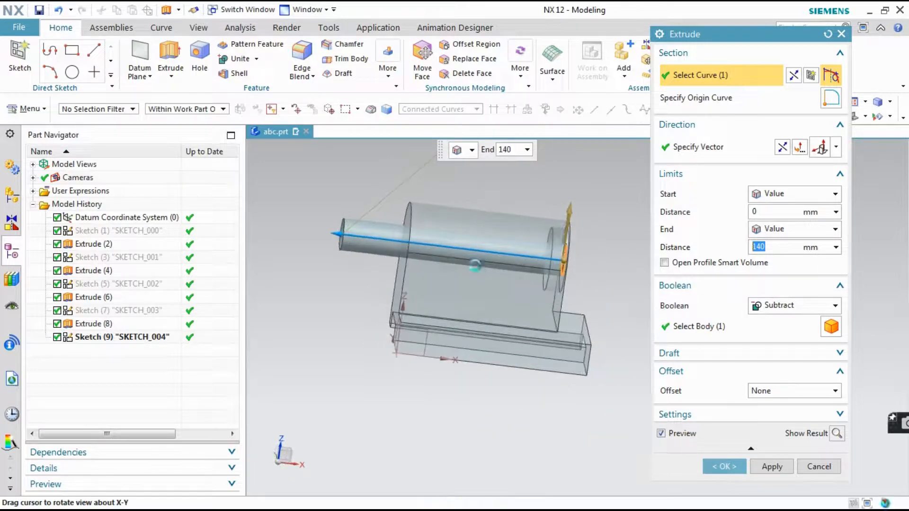
pyautogui.click(777, 337)
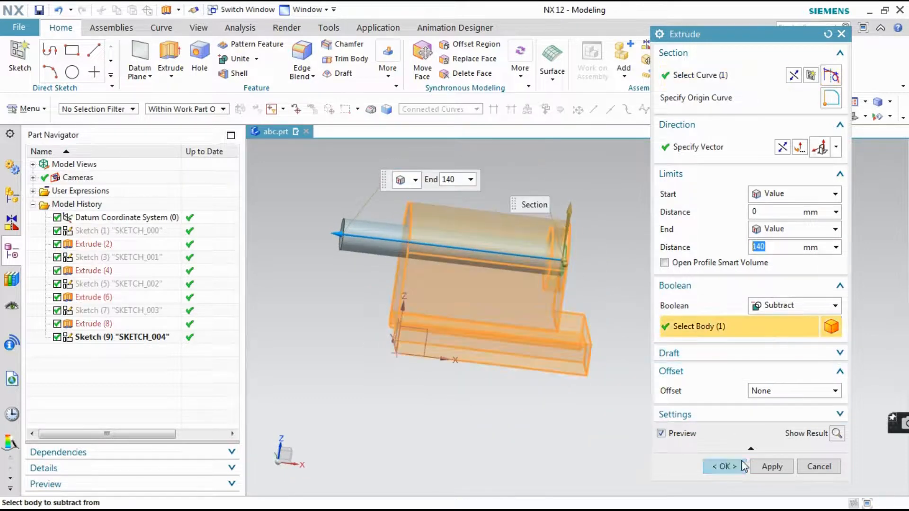
pyautogui.click(724, 466)
pyautogui.moveTo(712, 428); pyautogui.dragTo(631, 341, button='middle')
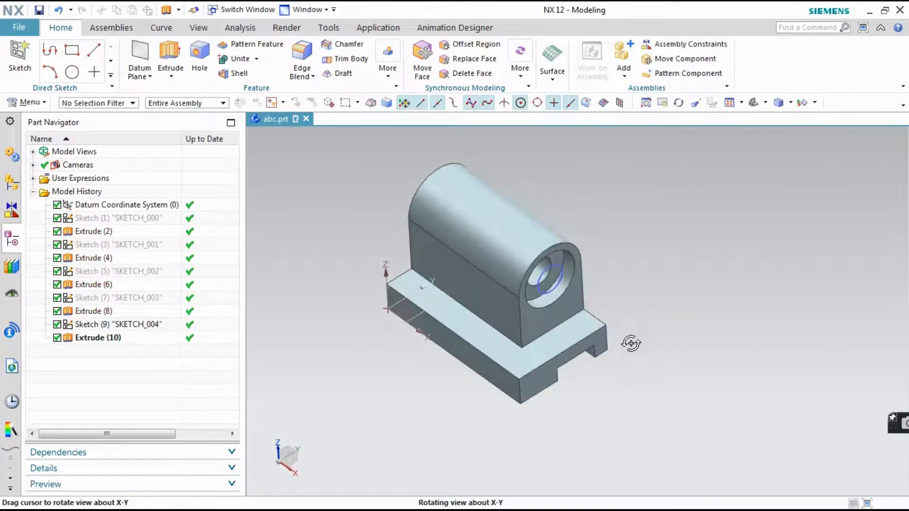
# Hide all sketches in the model with Show and Hide, and save the part
pyautogui.click(804, 103)
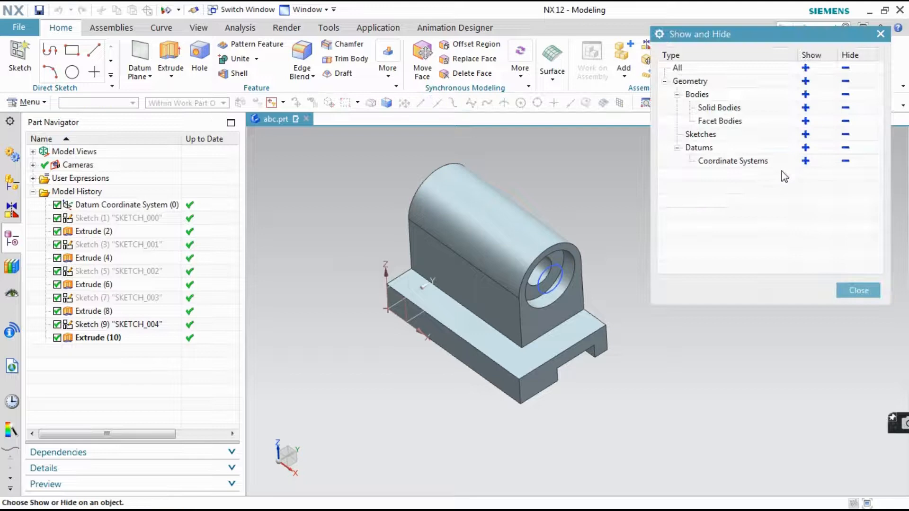
pyautogui.click(845, 134)
pyautogui.click(857, 289)
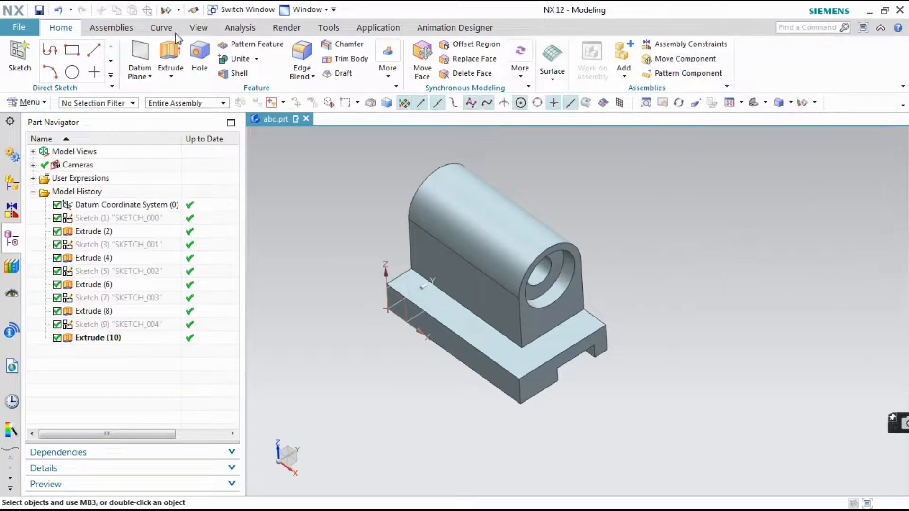
pyautogui.click(40, 10)
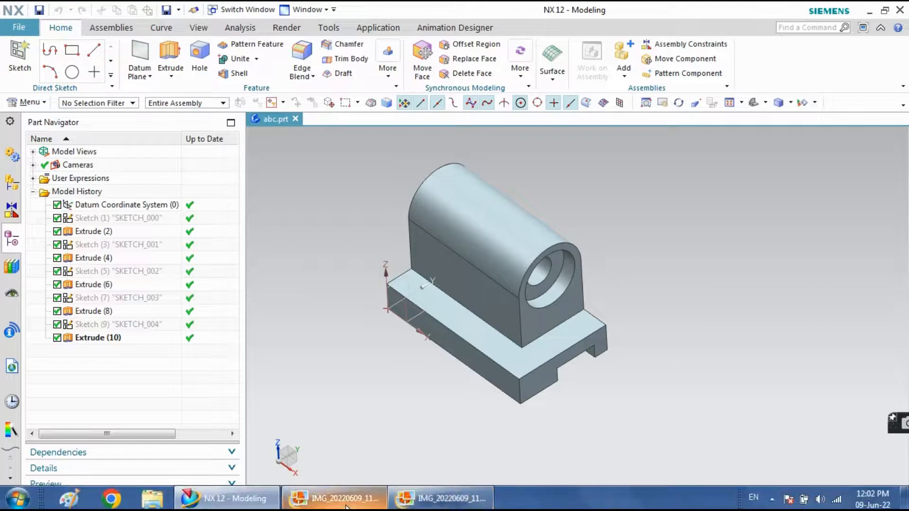
# Examine the isometric and orthographic reference drawings in the photo viewer for the upright's gap and rib dimensions, and return to NX
pyautogui.click(346, 504)
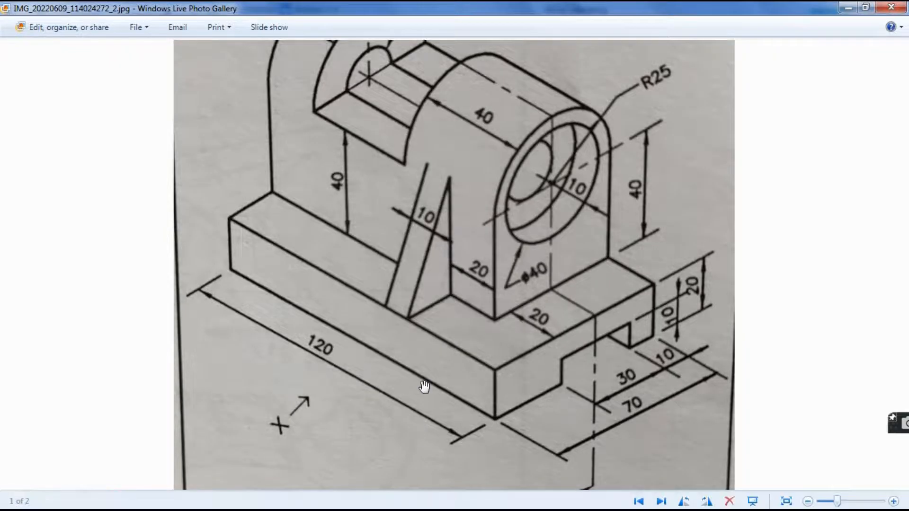
pyautogui.scroll(-2, 424, 386)
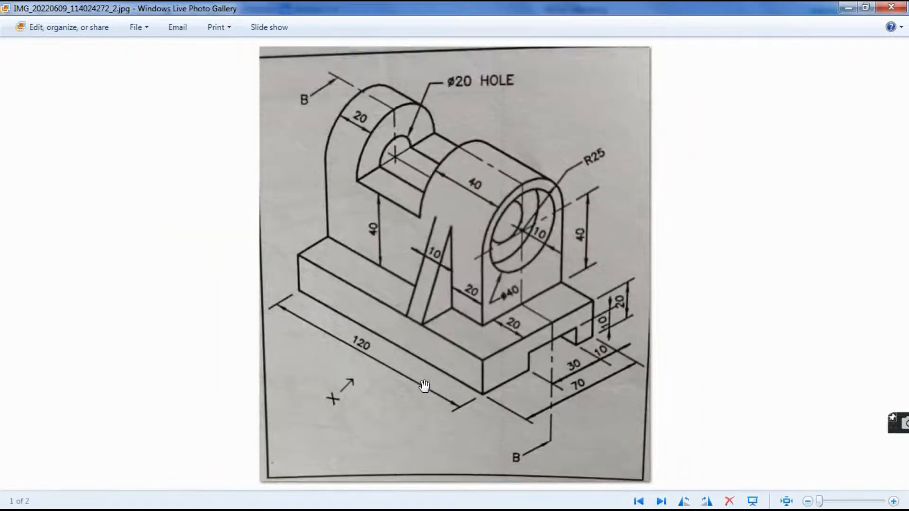
pyautogui.scroll(2, 372, 276)
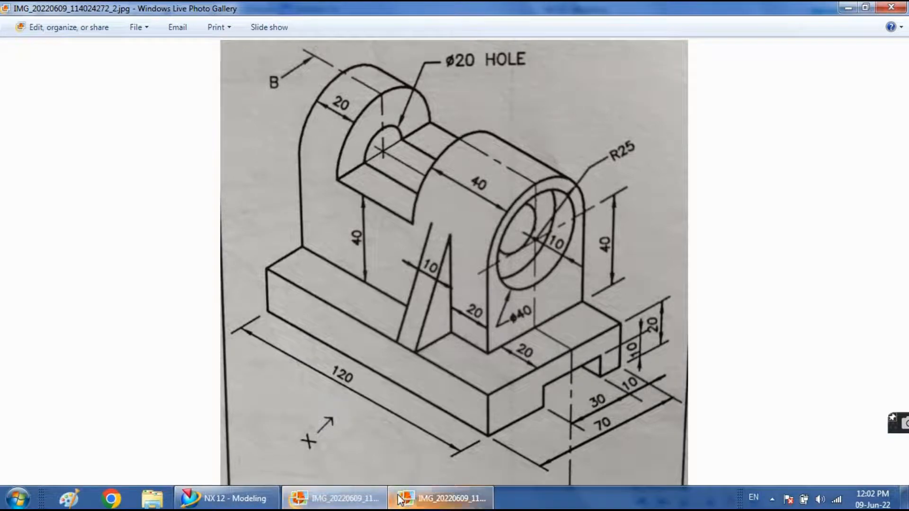
pyautogui.click(402, 500)
pyautogui.scroll(2, 362, 282)
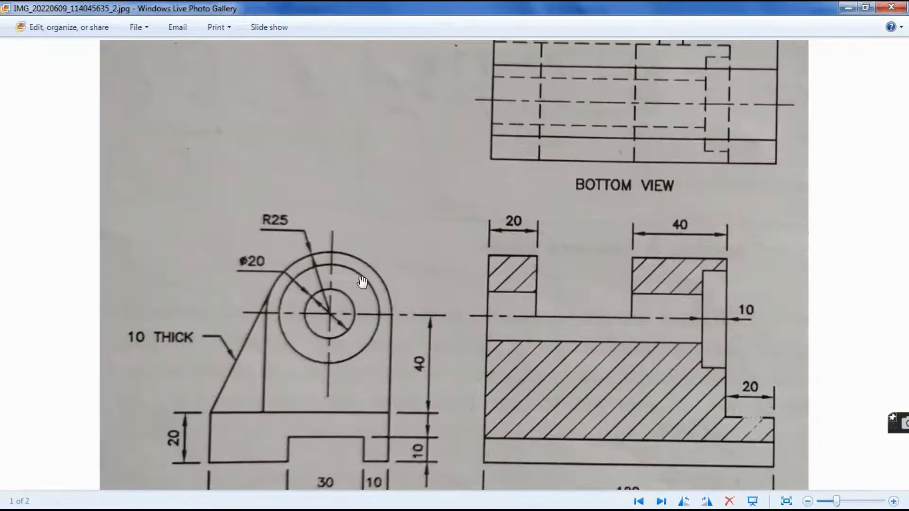
pyautogui.scroll(-1, 362, 283)
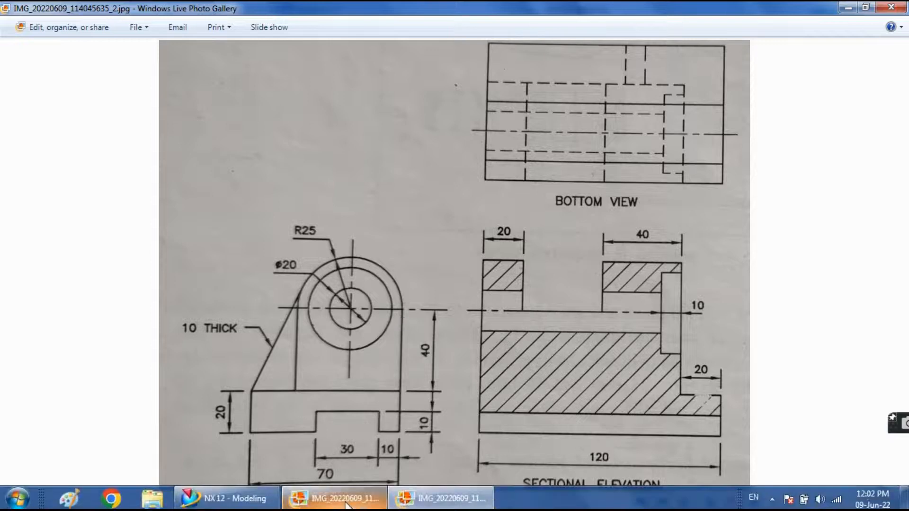
pyautogui.moveTo(336, 502)
pyautogui.click(310, 426)
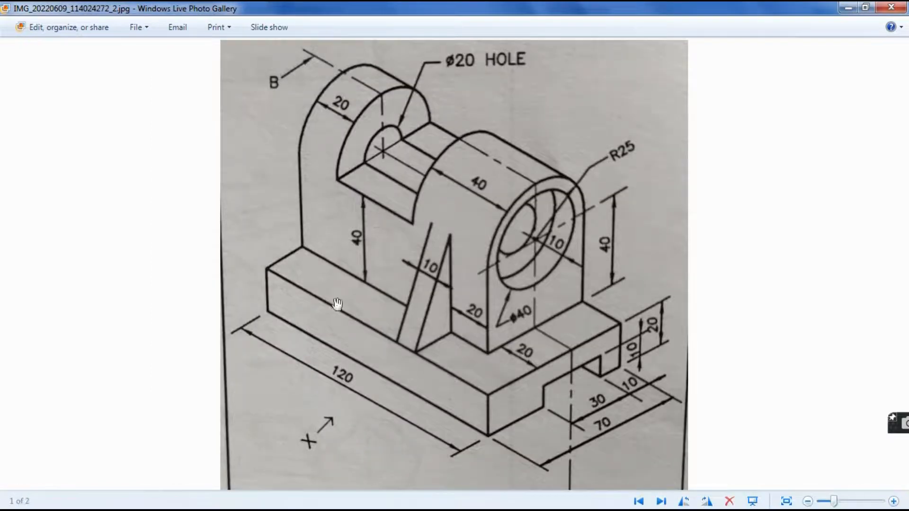
pyautogui.click(258, 494)
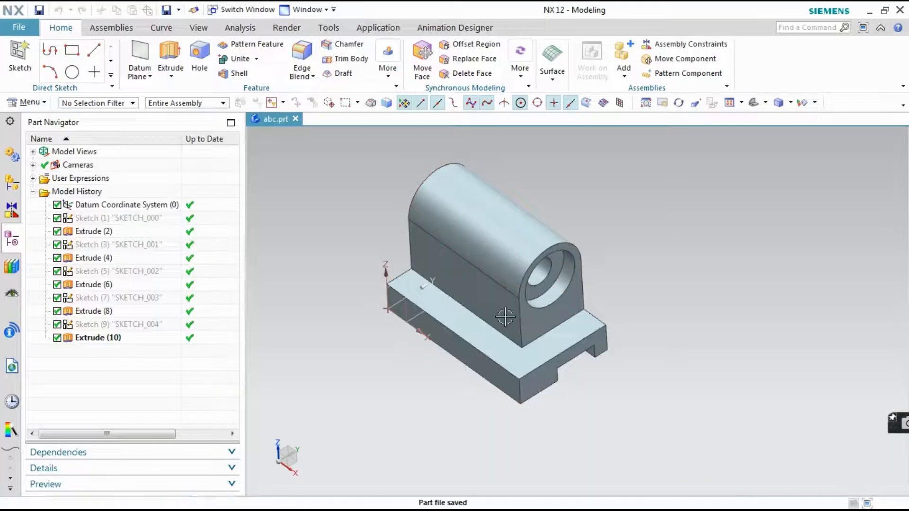
# Start a new sketch on the XZ plane of the datum coordinate system, facing the upright's long side
pyautogui.moveTo(563, 296)
pyautogui.mouseDown(button='middle')
pyautogui.moveTo(521, 294)
pyautogui.moveTo(525, 303)
pyautogui.moveTo(517, 294)
pyautogui.mouseUp(button='middle')
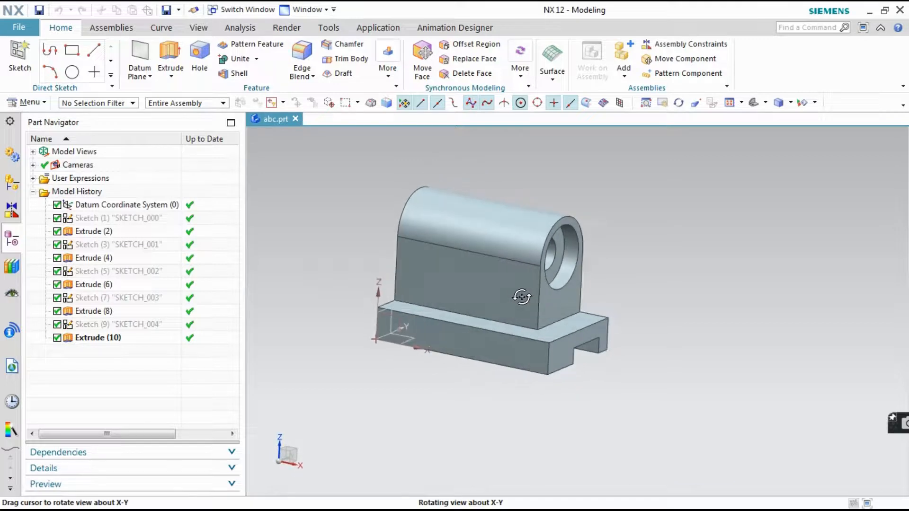
pyautogui.click(14, 65)
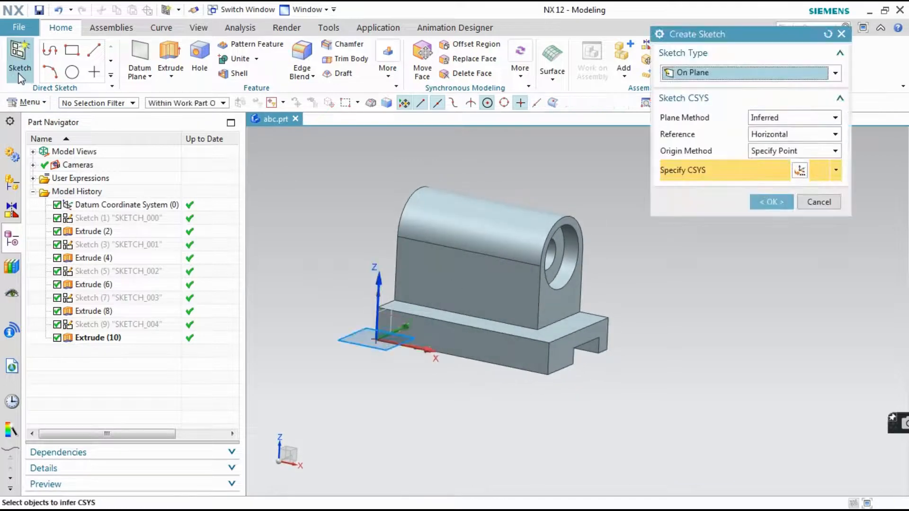
pyautogui.click(402, 318)
pyautogui.click(769, 202)
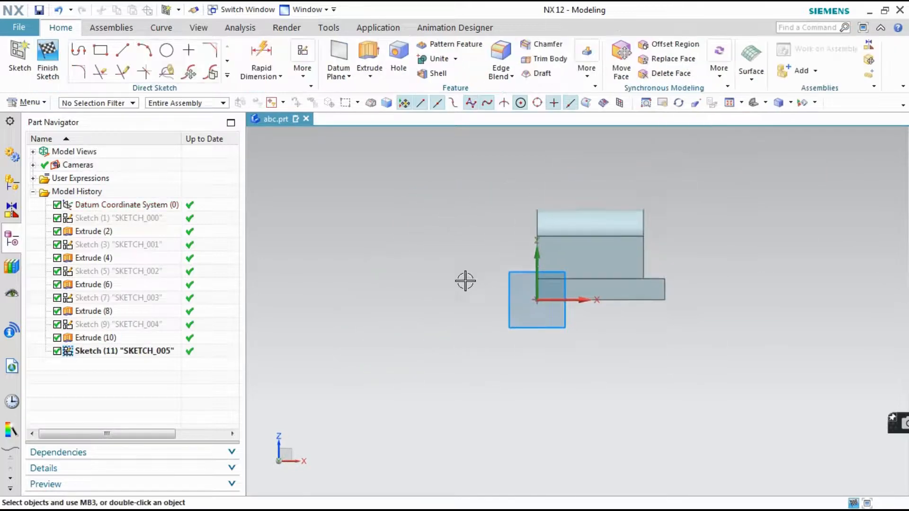
# Sketch a rectangle about 41 mm wide and 48 mm high across the upright's rounded top, inset from its rear end
pyautogui.scroll(3, 693, 205)
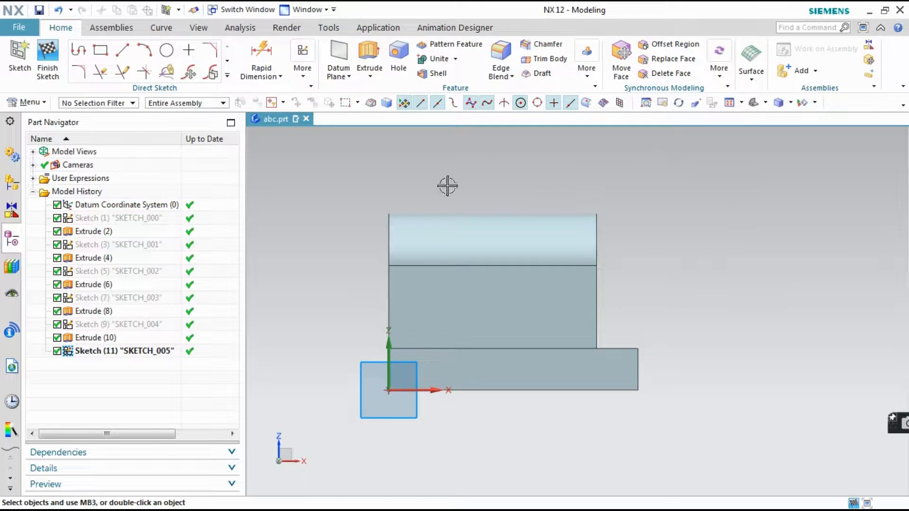
pyautogui.click(101, 50)
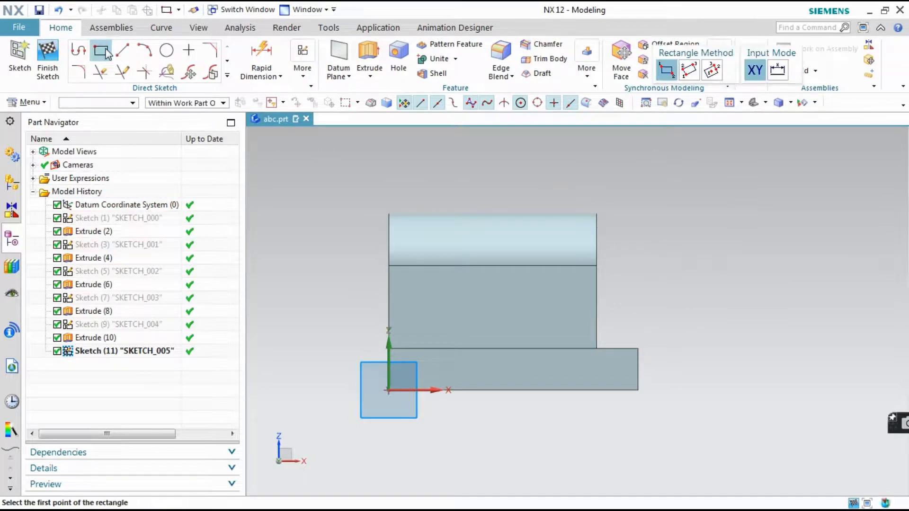
pyautogui.click(303, 58)
pyautogui.click(320, 251)
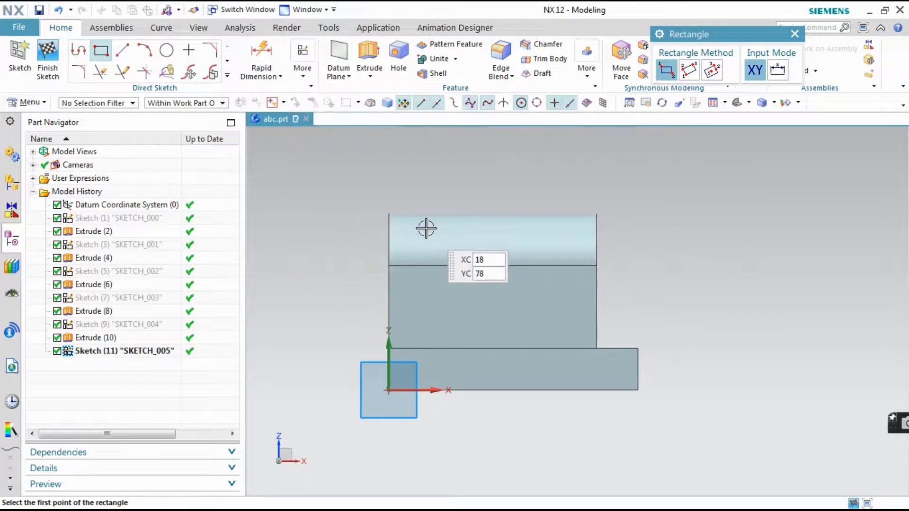
pyautogui.click(420, 192)
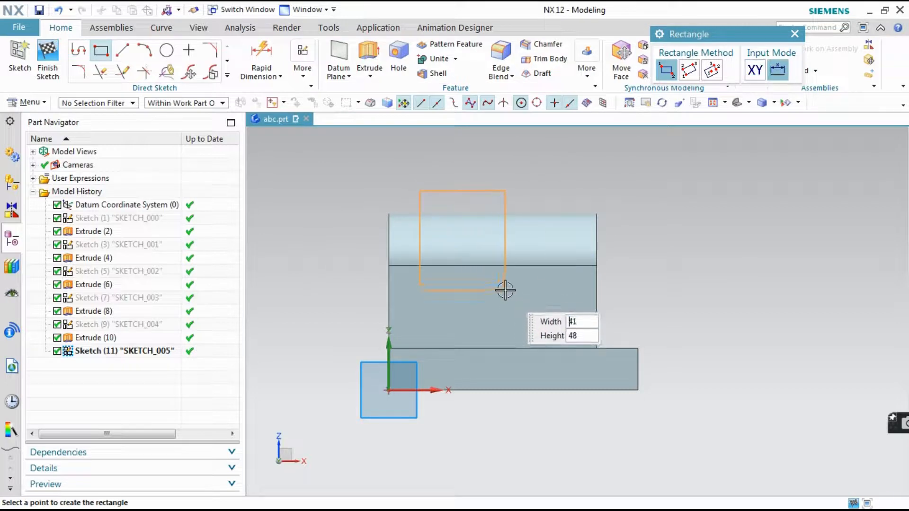
pyautogui.click(602, 236)
pyautogui.click(794, 35)
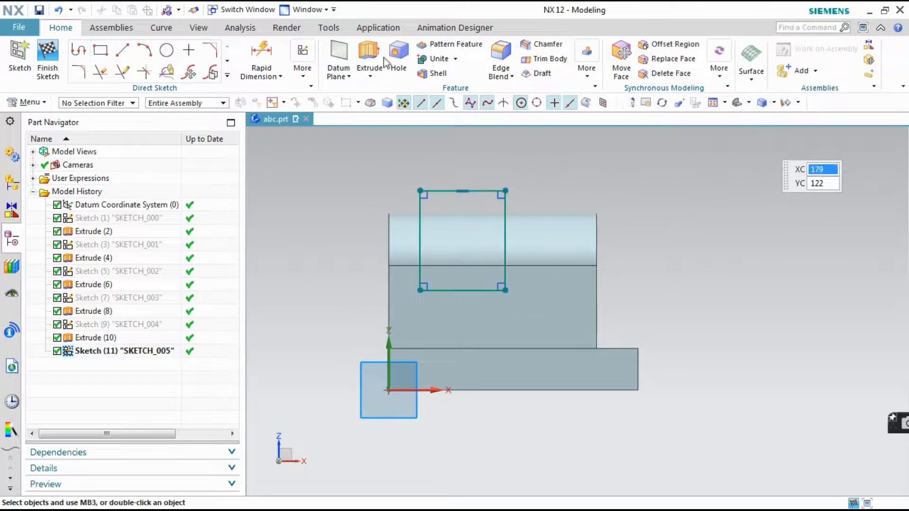
# Dimension the rectangle's width with Rapid Dimension, checking both reference drawings in the photo viewer, and set it to 40 mm in NX
pyautogui.click(247, 53)
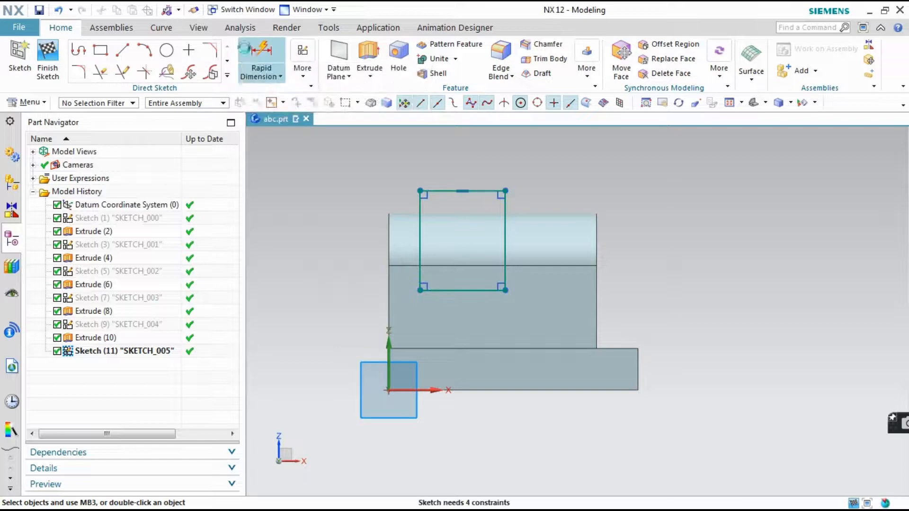
pyautogui.click(482, 290)
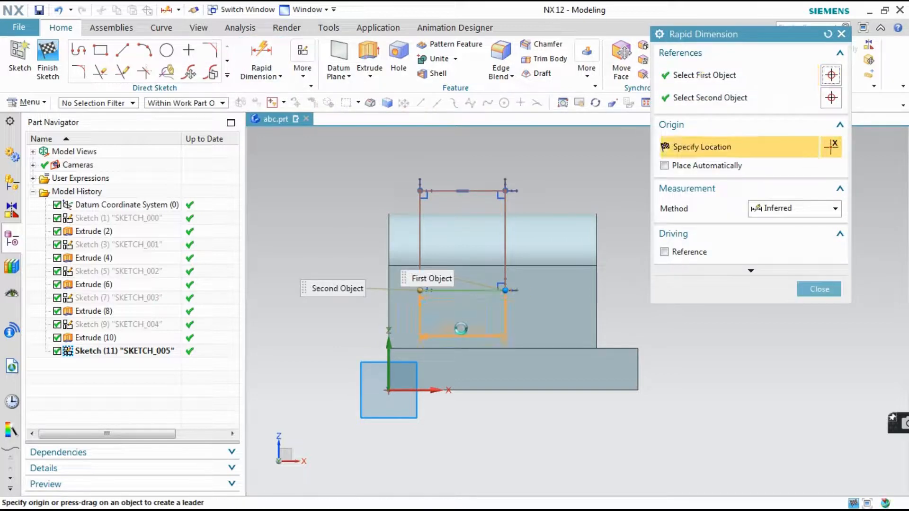
pyautogui.click(530, 311)
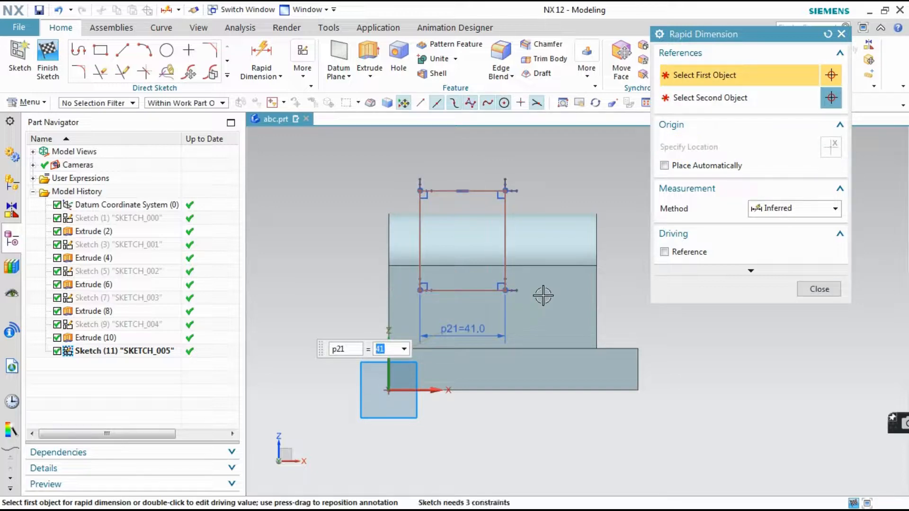
pyautogui.click(341, 501)
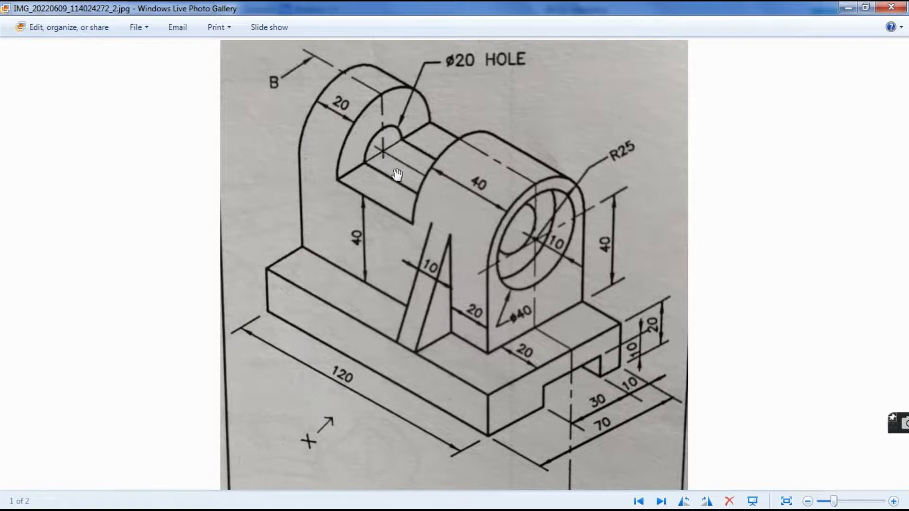
pyautogui.moveTo(417, 502)
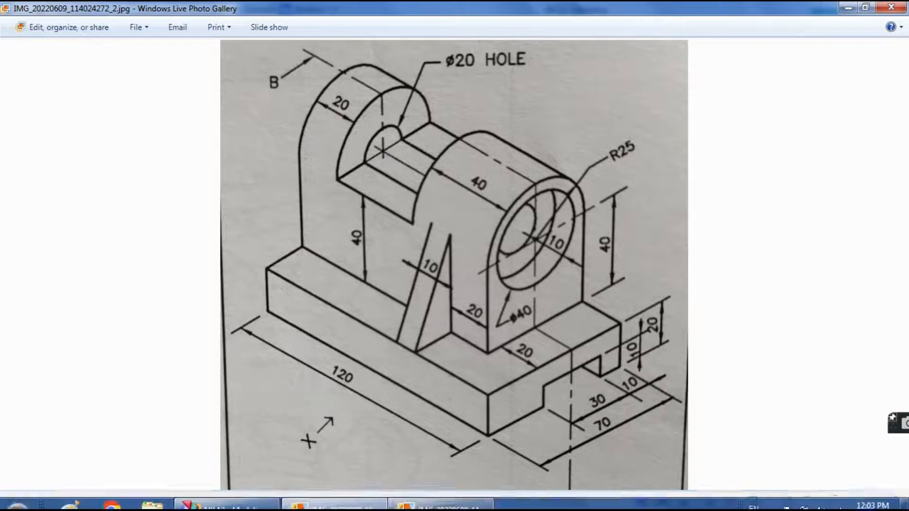
pyautogui.click(420, 502)
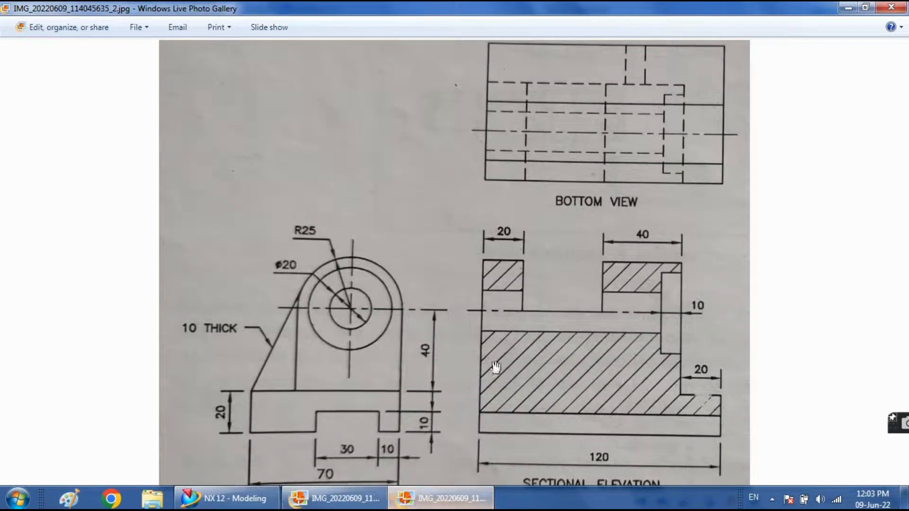
pyautogui.click(269, 505)
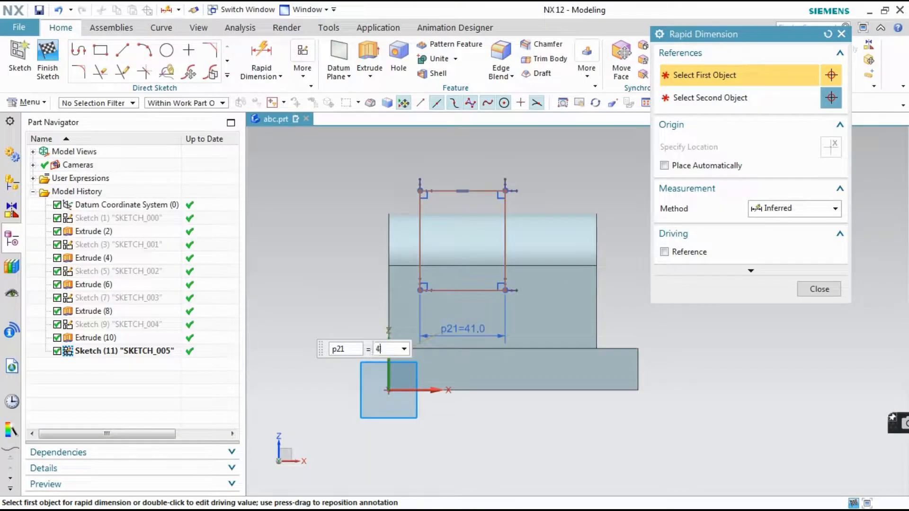
pyautogui.write('40')
pyautogui.press('Return')
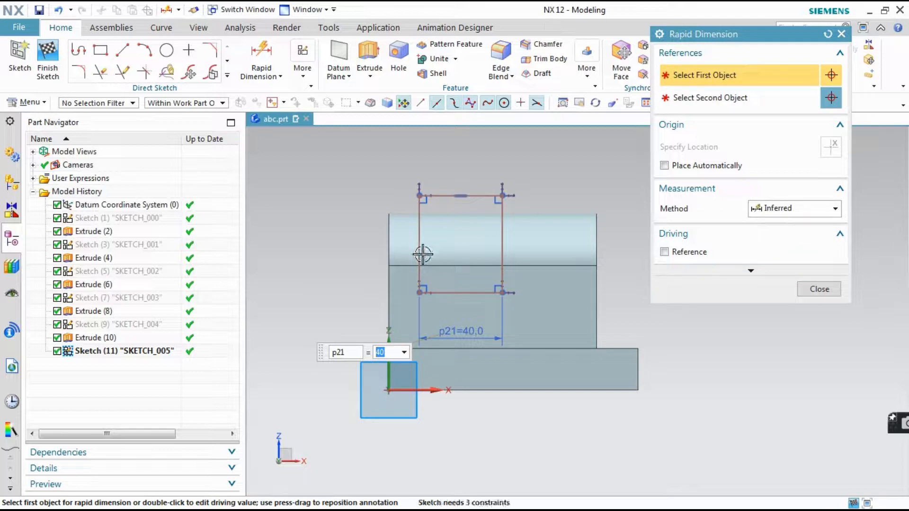
# Dimension the rectangle's lower edge from the base plate's top edge and set the height to 40 mm
pyautogui.click(483, 295)
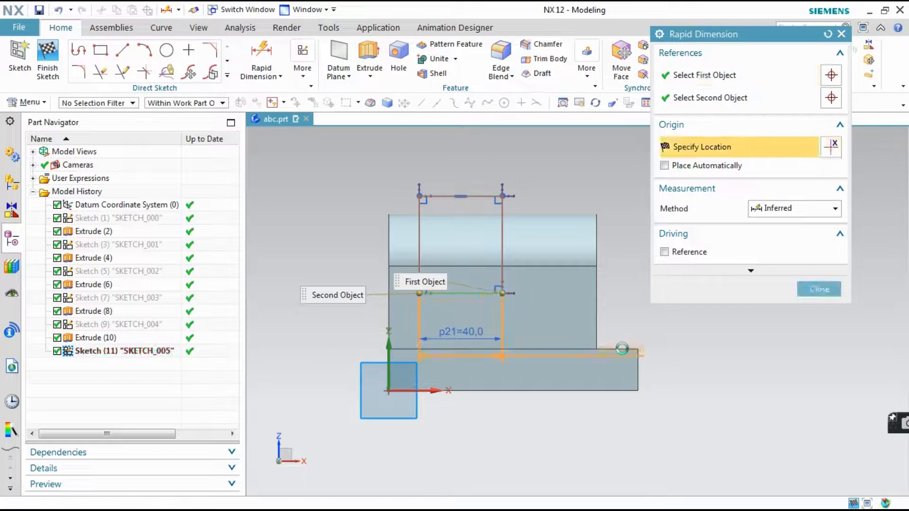
pyautogui.click(622, 349)
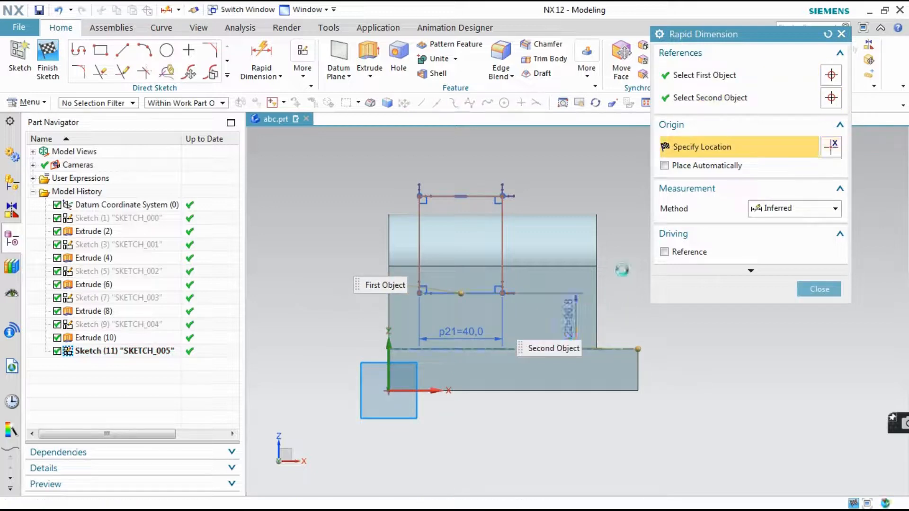
pyautogui.click(568, 320)
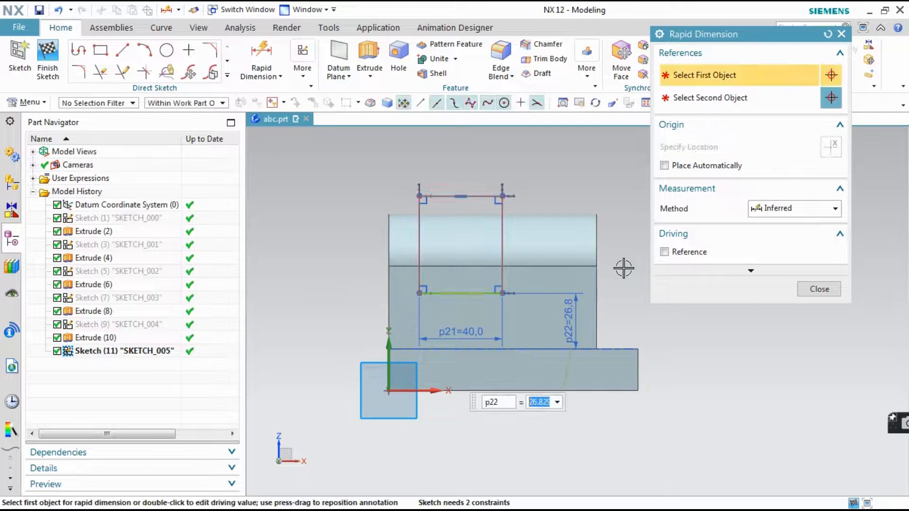
pyautogui.press('Return')
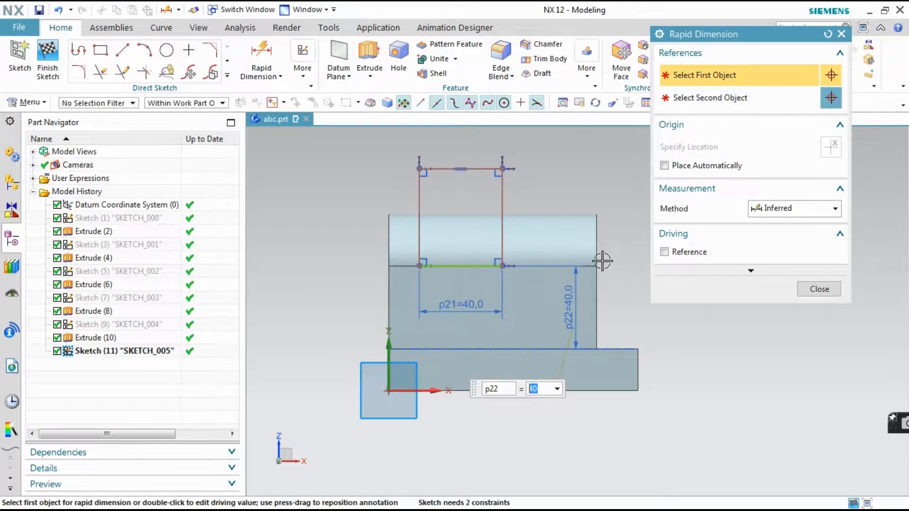
# Dimension the rectangle's rear vertical edge from the upright's rear edge and set the distance to 20 mm
pyautogui.scroll(2, 426, 239)
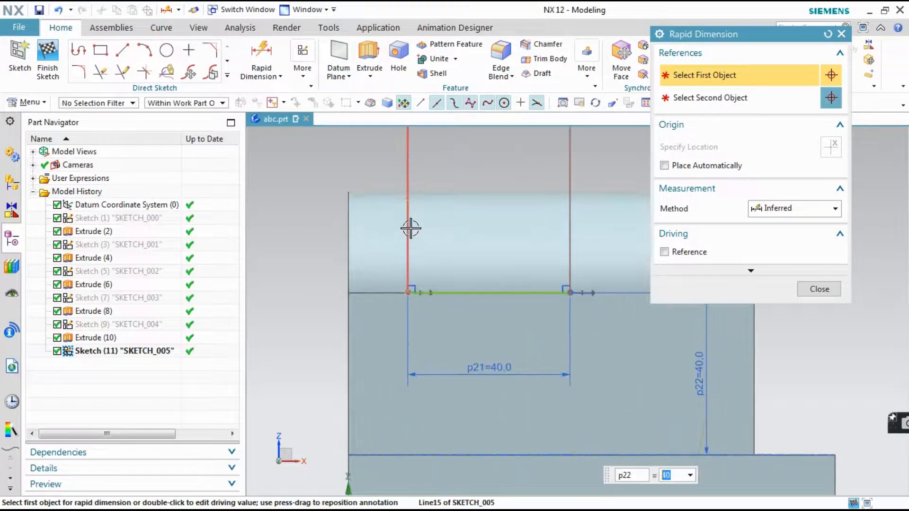
pyautogui.click(407, 198)
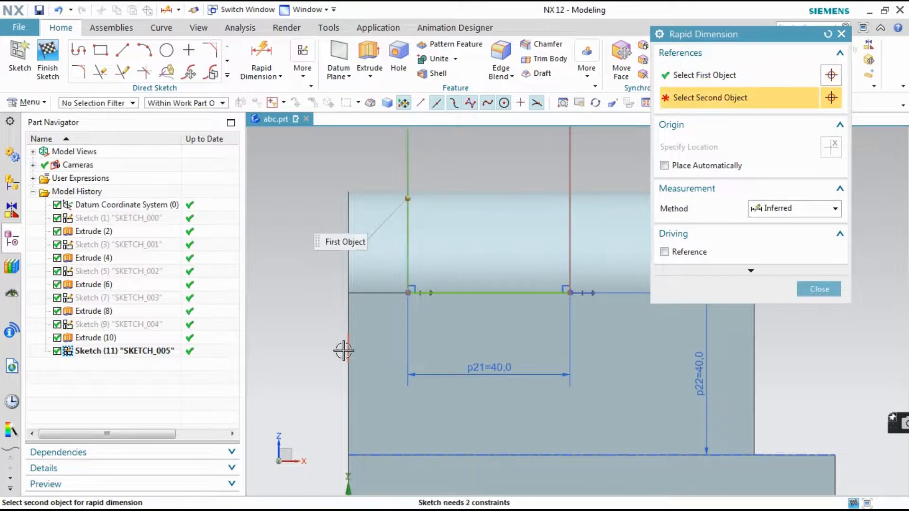
pyautogui.click(344, 350)
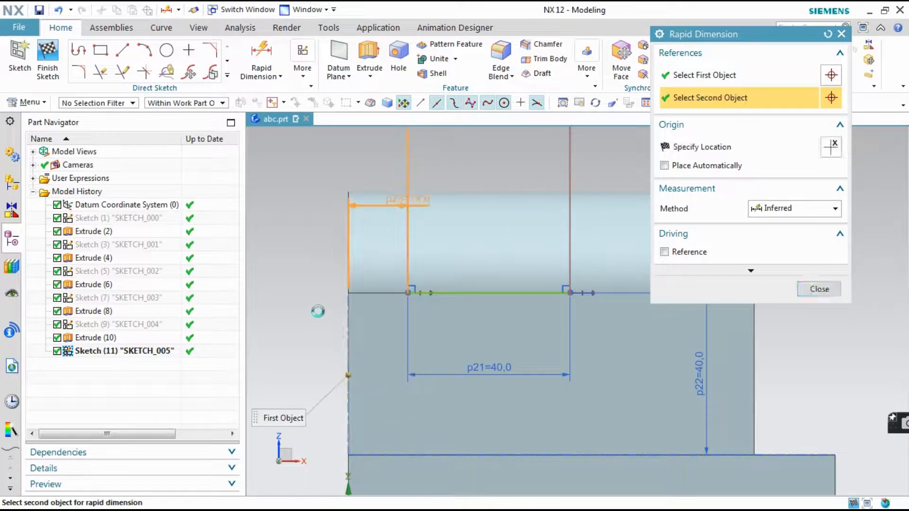
pyautogui.click(296, 316)
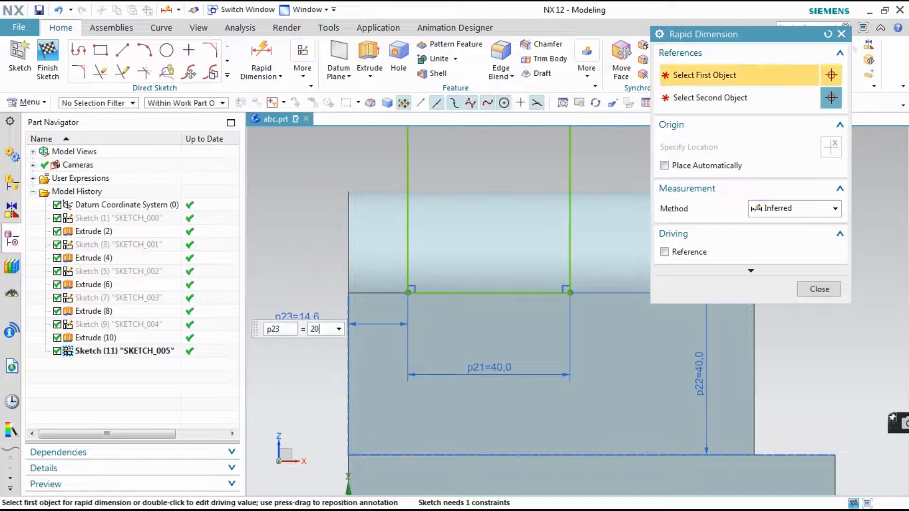
pyautogui.write('20')
pyautogui.press('Return')
pyautogui.scroll(5, 310, 280)
pyautogui.scroll(-3, 316, 282)
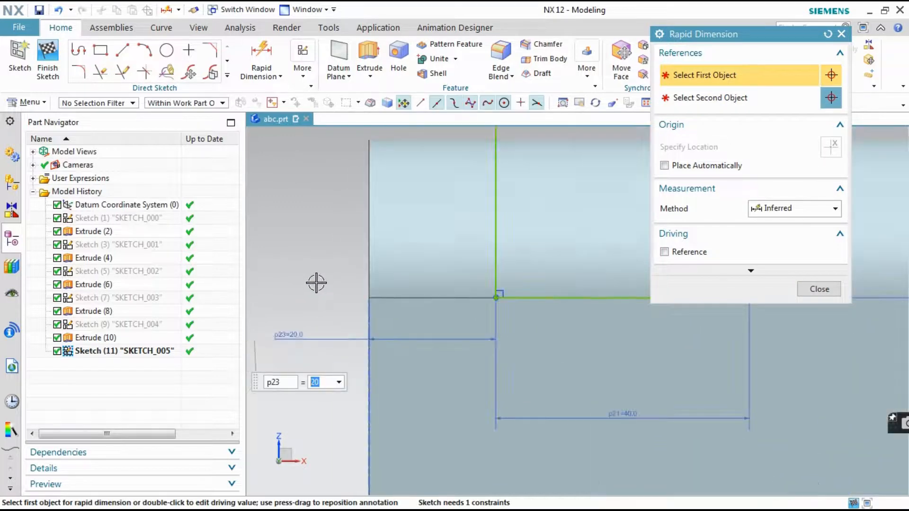
pyautogui.scroll(-3, 317, 283)
pyautogui.scroll(-3, 483, 259)
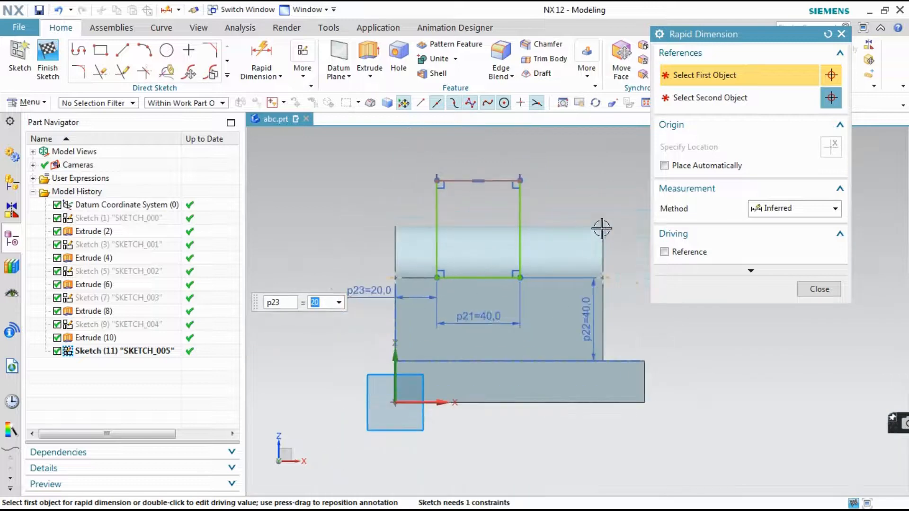
# Check the gap's layout against the orthographic drawing in the photo viewer, return to NX, and finish the sketch
pyautogui.moveTo(491, 235); pyautogui.dragTo(470, 249, button='middle')
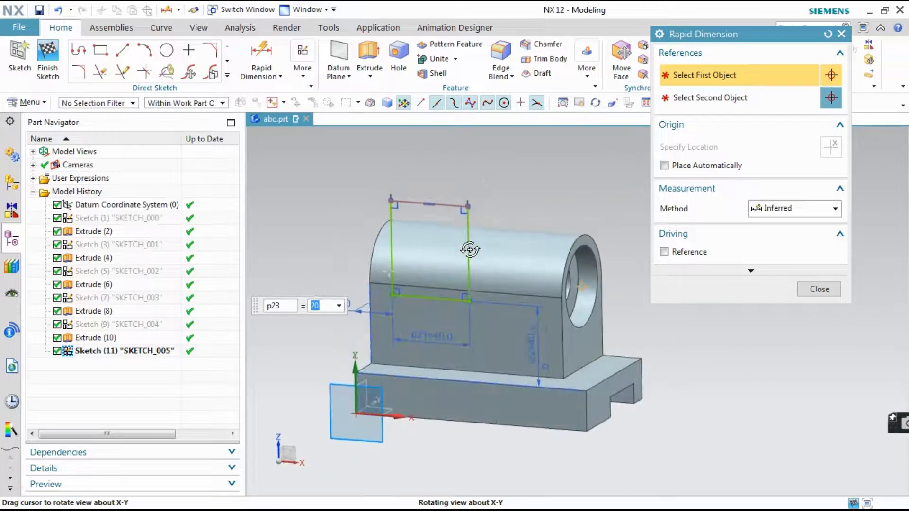
pyautogui.moveTo(261, 508)
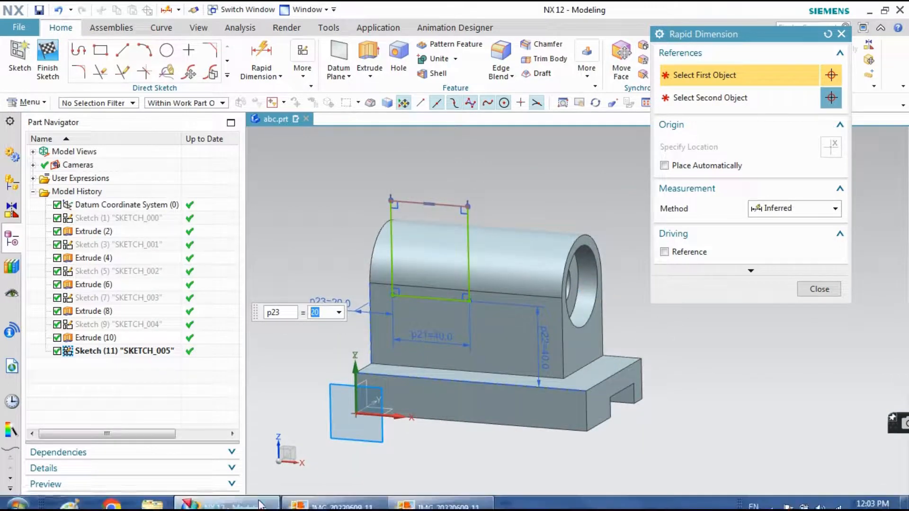
pyautogui.click(396, 500)
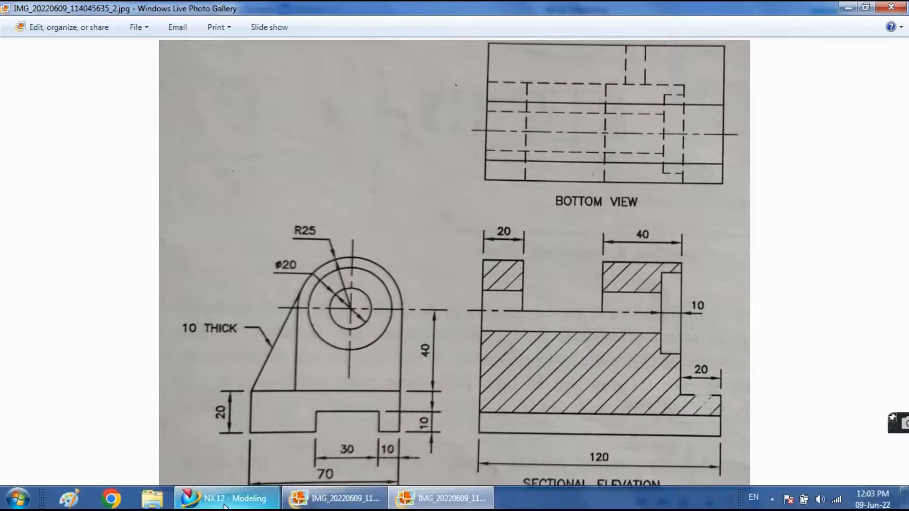
pyautogui.click(227, 501)
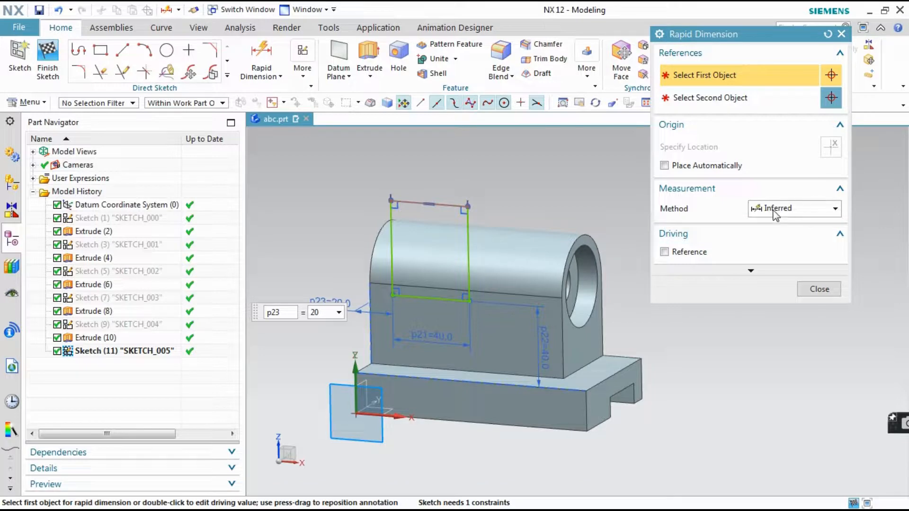
pyautogui.click(811, 290)
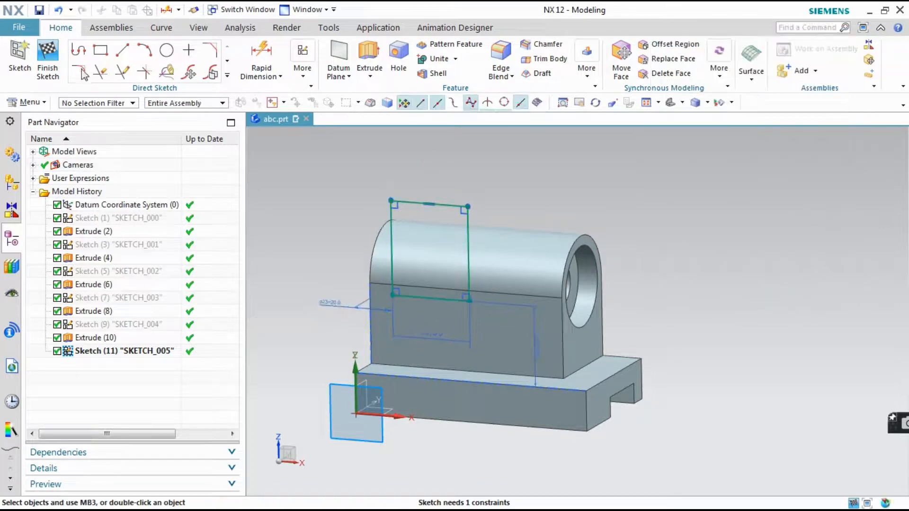
pyautogui.click(59, 58)
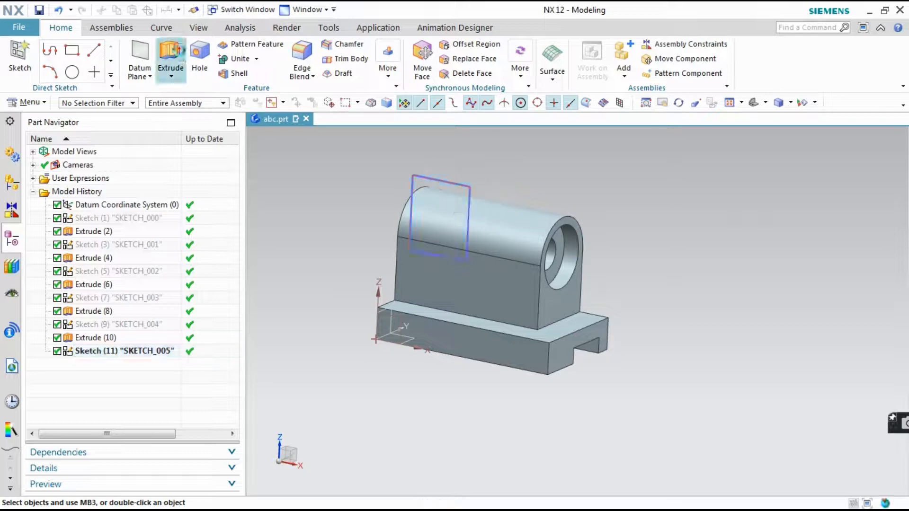
# Extrude the rectangle sketch from 0 to 90 mm in the reversed direction through the upright, subtracting it from the bracket body
pyautogui.click(171, 59)
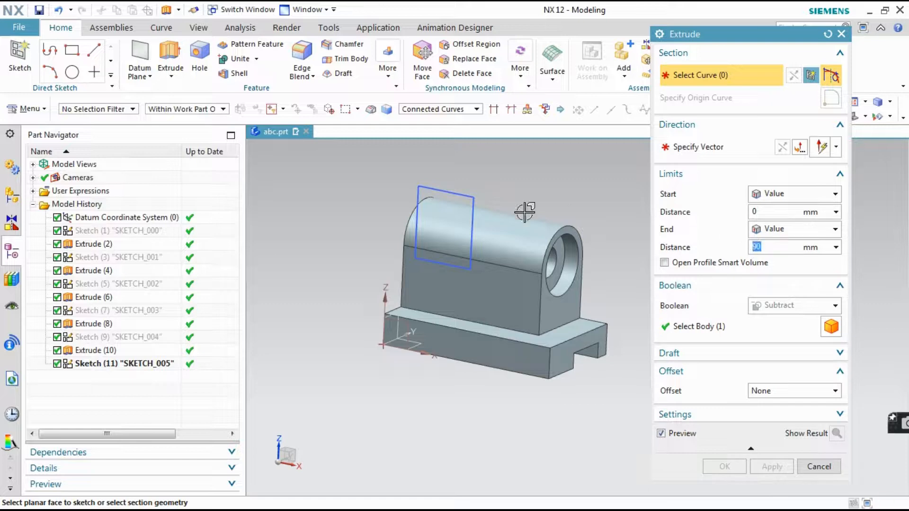
pyautogui.click(147, 364)
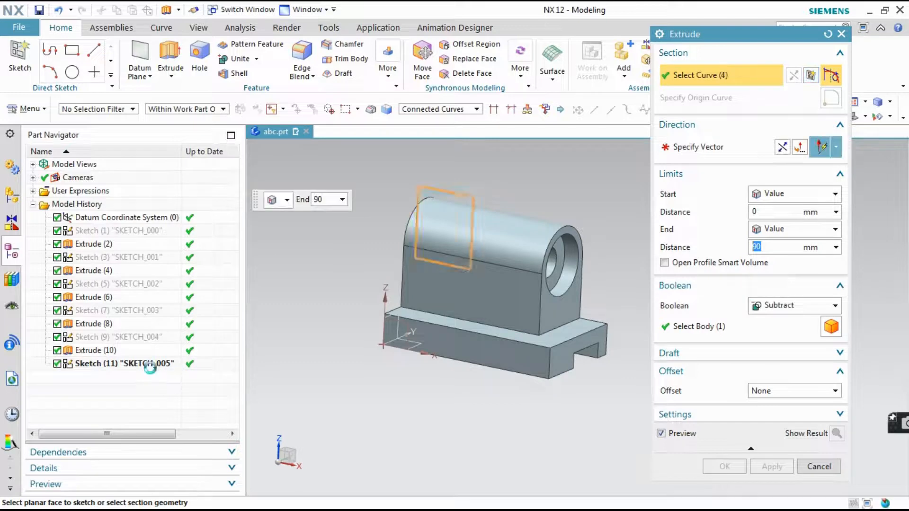
pyautogui.click(781, 148)
pyautogui.click(747, 334)
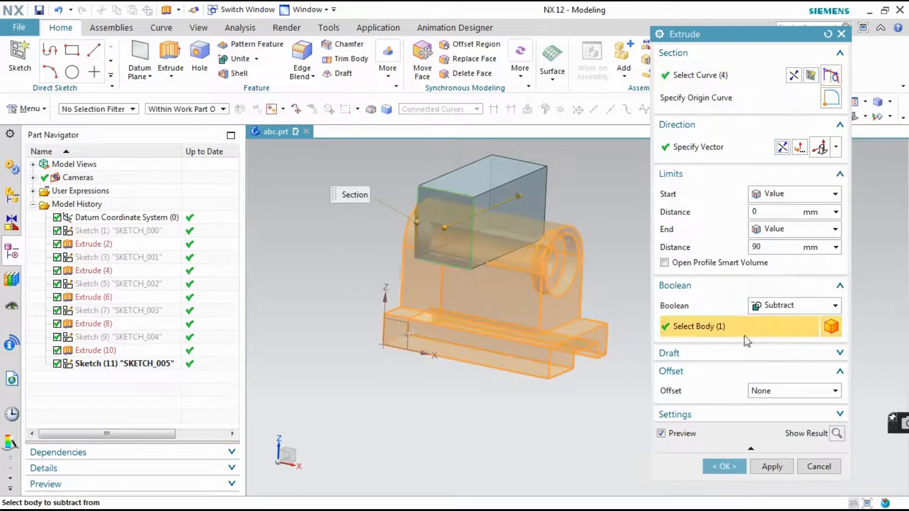
pyautogui.click(724, 466)
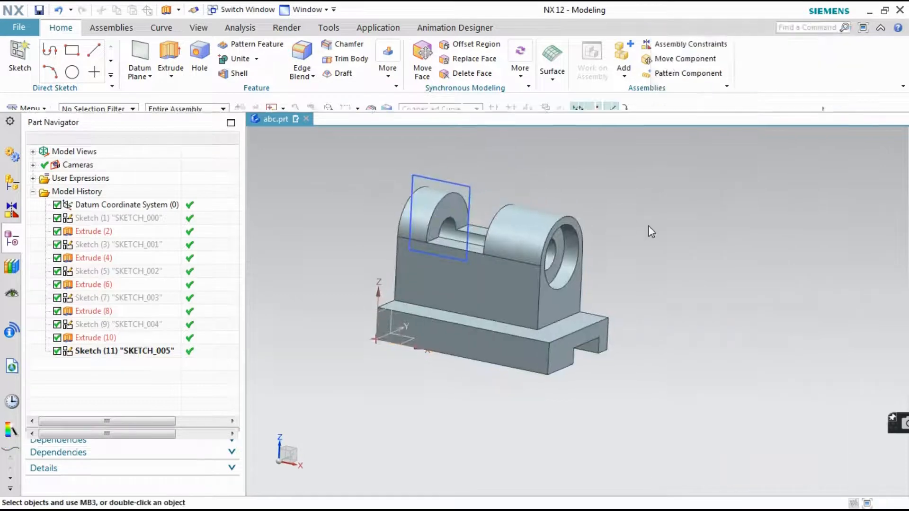
pyautogui.scroll(1, 652, 237)
pyautogui.moveTo(652, 237)
pyautogui.mouseDown(button='middle')
pyautogui.moveTo(688, 233)
pyautogui.moveTo(672, 243)
pyautogui.moveTo(657, 231)
pyautogui.moveTo(601, 246)
pyautogui.moveTo(666, 254)
pyautogui.moveTo(652, 257)
pyautogui.moveTo(665, 247)
pyautogui.mouseUp(button='middle')
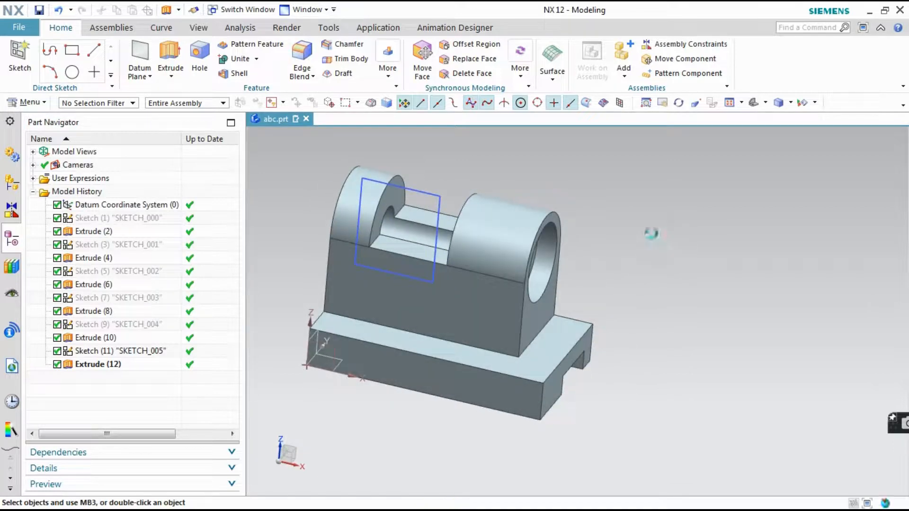
# Hide the rectangle sketch used for the gap and save the part
pyautogui.hotkey('ctrl', 's')
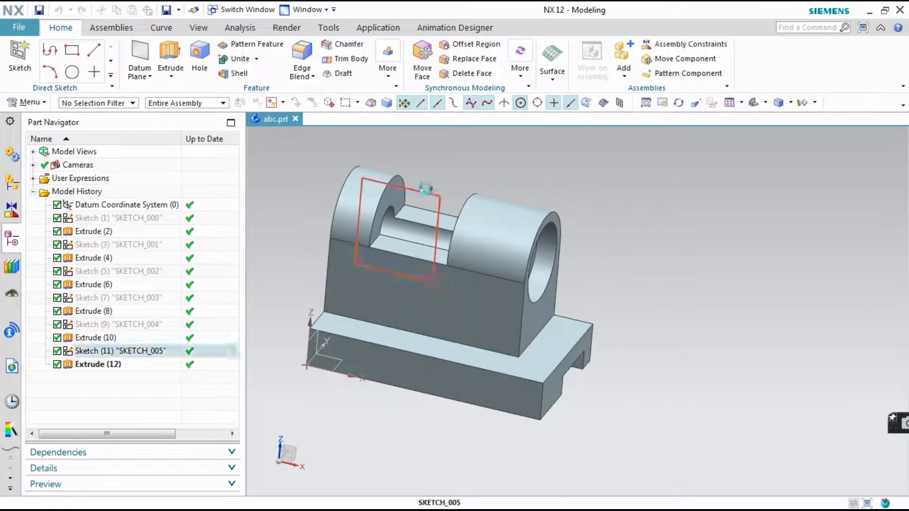
pyautogui.rightClick(426, 188)
pyautogui.click(523, 146)
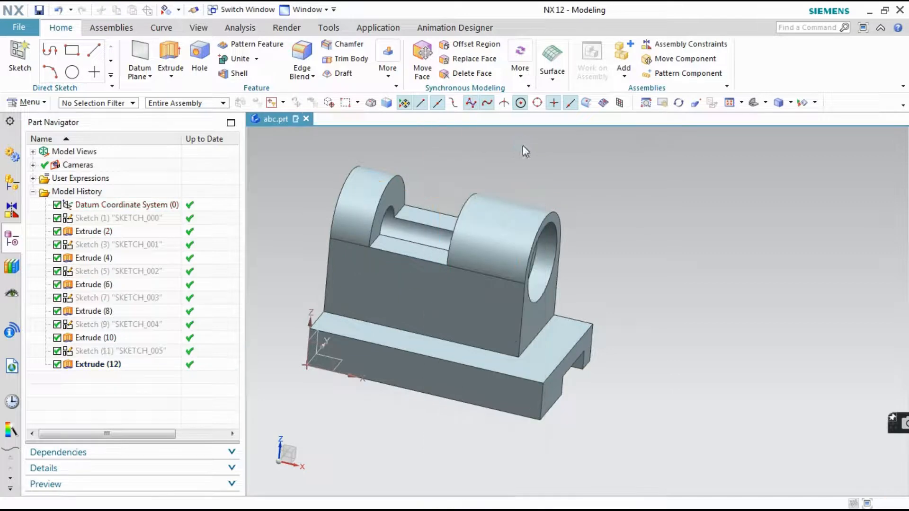
pyautogui.moveTo(688, 279)
pyautogui.mouseDown(button='middle')
pyautogui.moveTo(686, 259)
pyautogui.moveTo(677, 266)
pyautogui.mouseUp(button='middle')
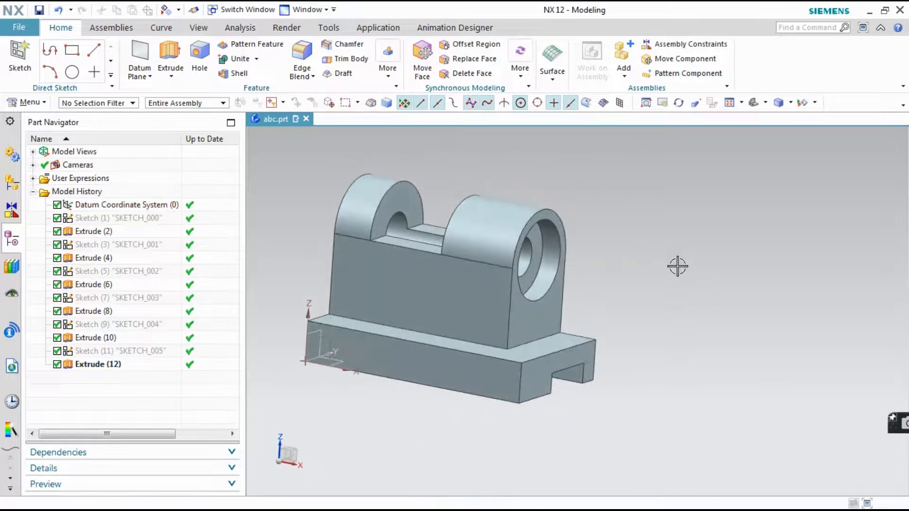
pyautogui.hotkey('ctrl', 's')
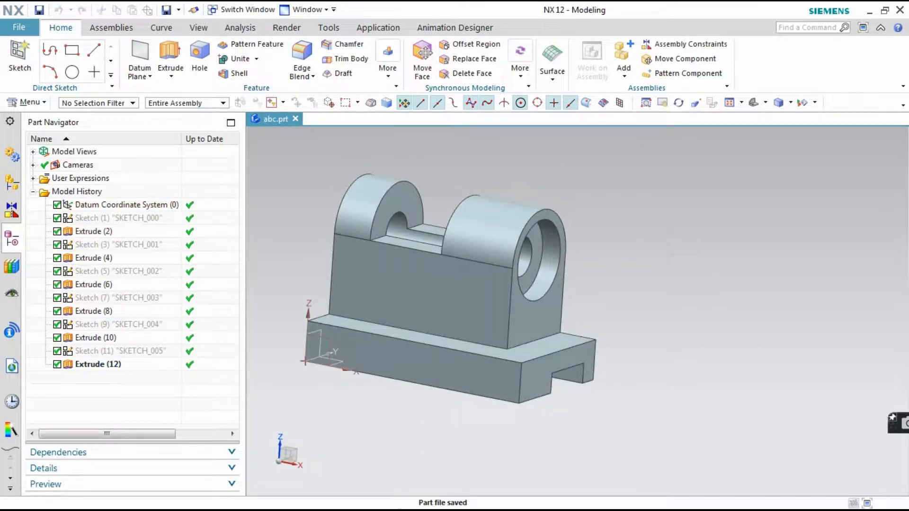
# Examine the side rib's shape and thickness in both reference drawings in the photo viewer, and return to NX
pyautogui.click(410, 498)
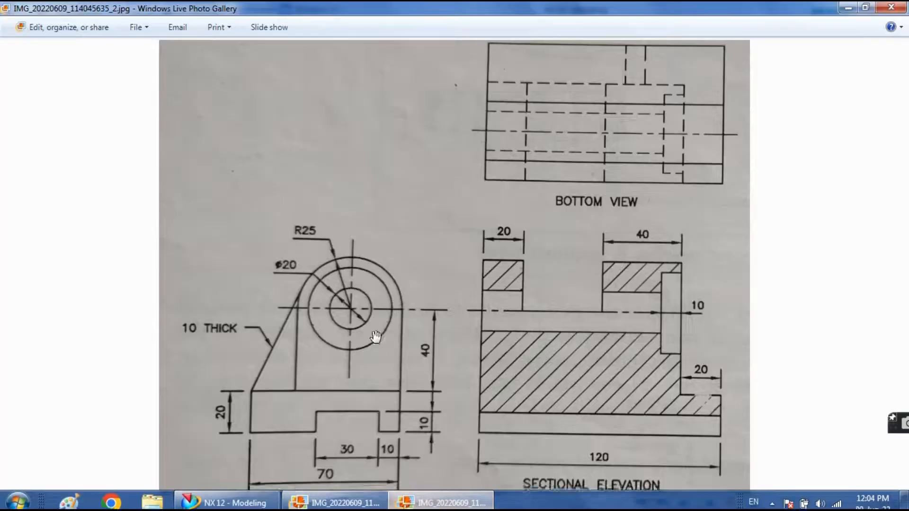
pyautogui.click(334, 499)
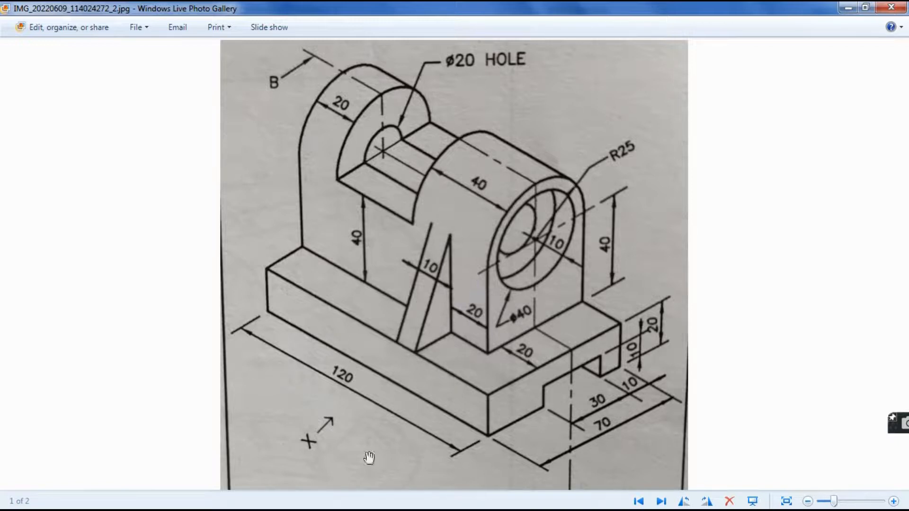
pyautogui.click(449, 489)
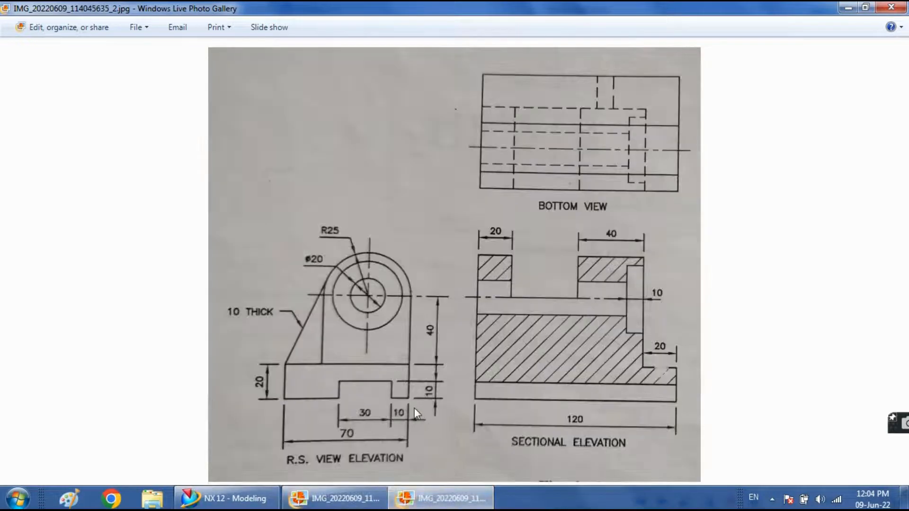
pyautogui.scroll(2, 314, 302)
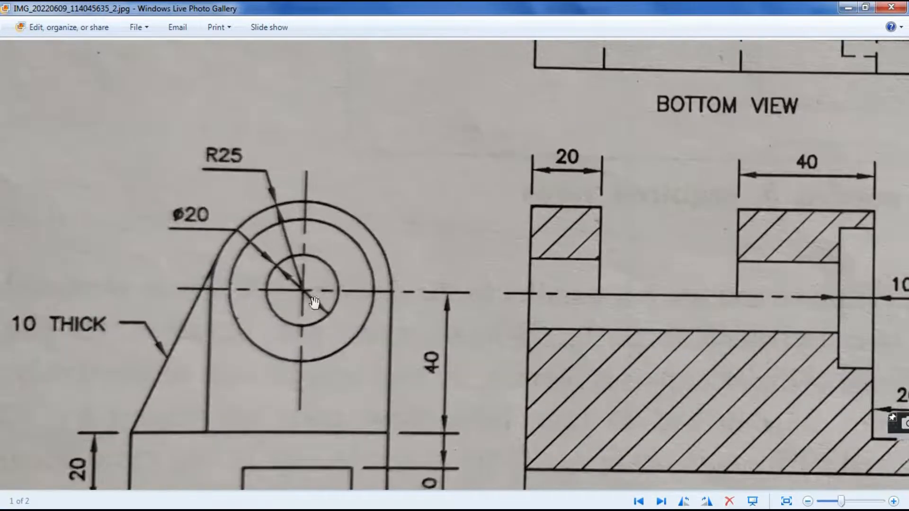
pyautogui.scroll(2, 122, 300)
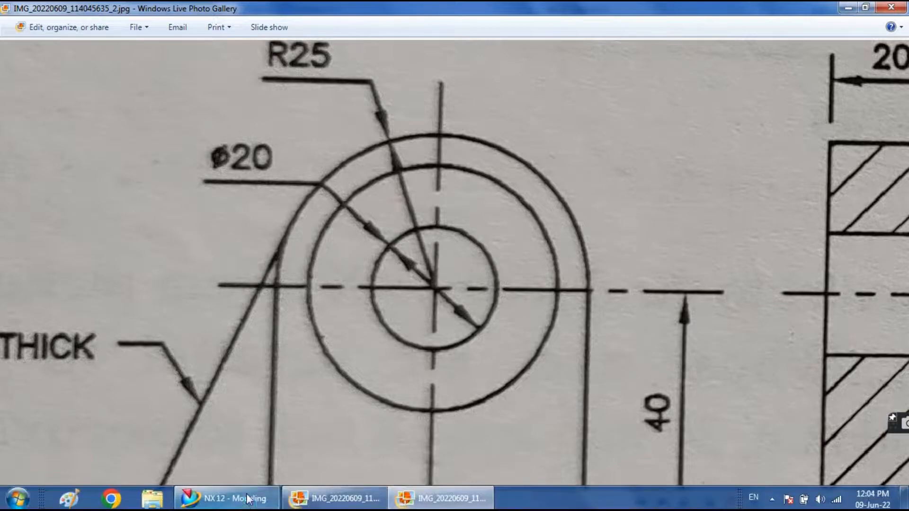
pyautogui.click(323, 500)
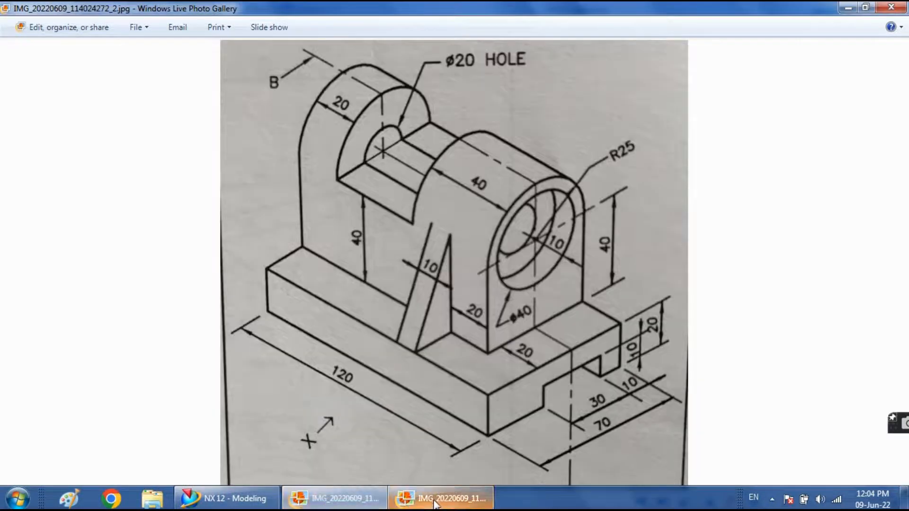
pyautogui.click(227, 498)
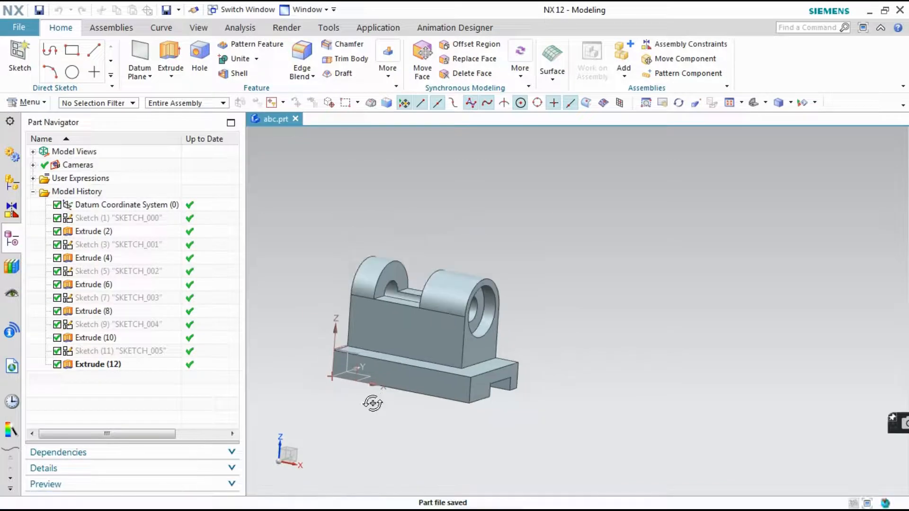
# Start a new sketch on the upright's front end face, the one with the counterbore
pyautogui.moveTo(381, 403); pyautogui.dragTo(365, 415, button='middle')
pyautogui.click(21, 55)
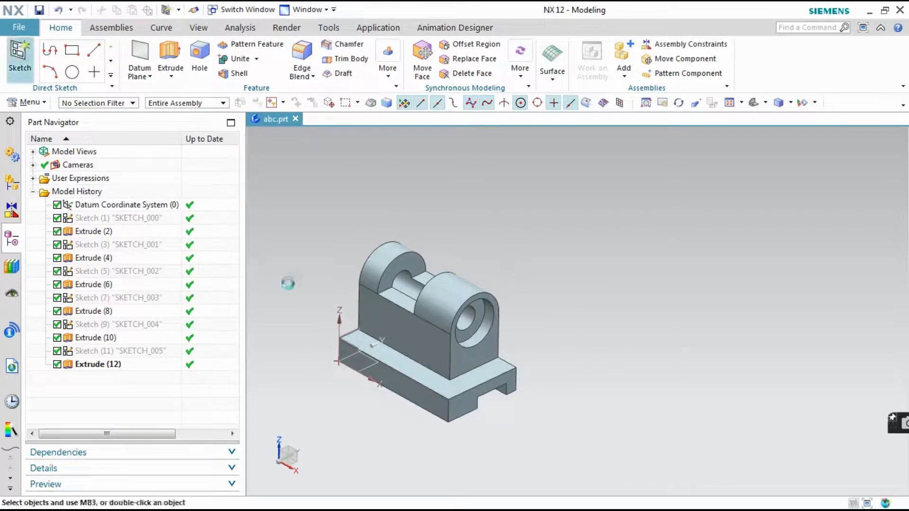
pyautogui.scroll(3, 446, 348)
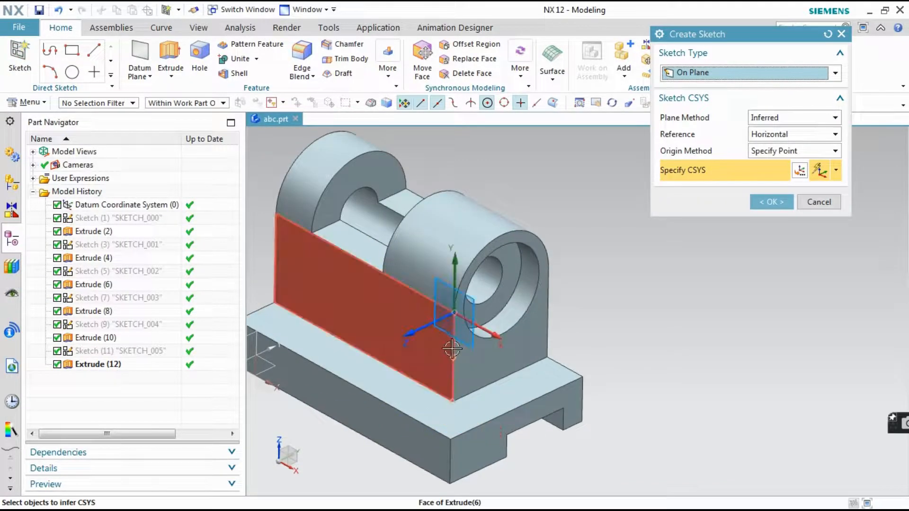
pyautogui.click(464, 357)
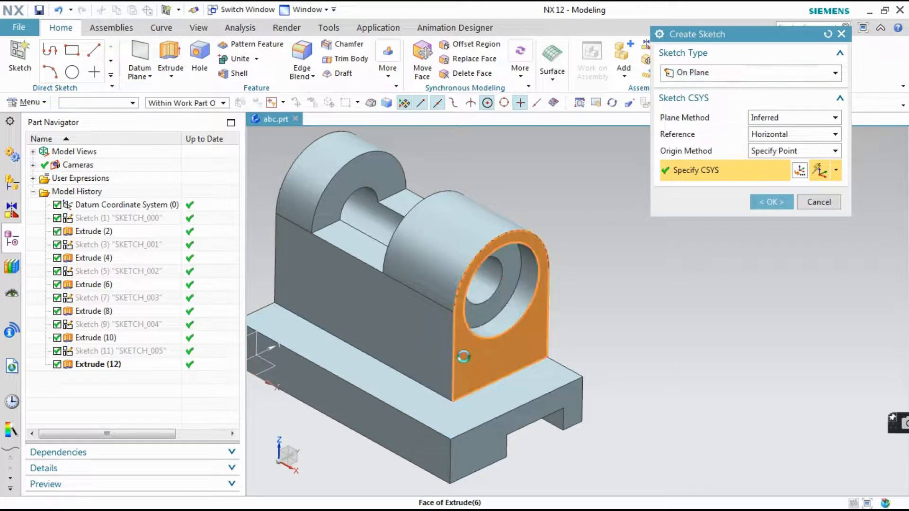
pyautogui.click(765, 204)
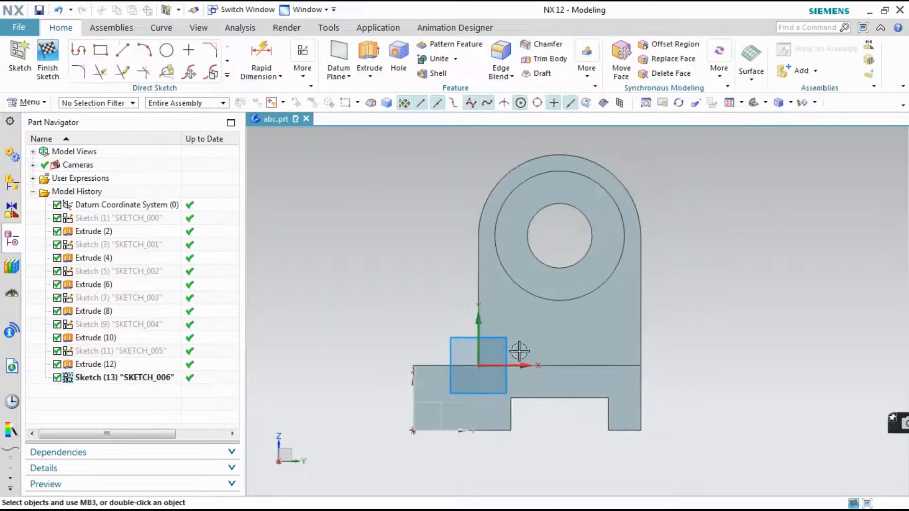
# Sketch a slanted line about 56 mm long from beside the upright's rounded top down to the base's upper side corner
pyautogui.click(126, 53)
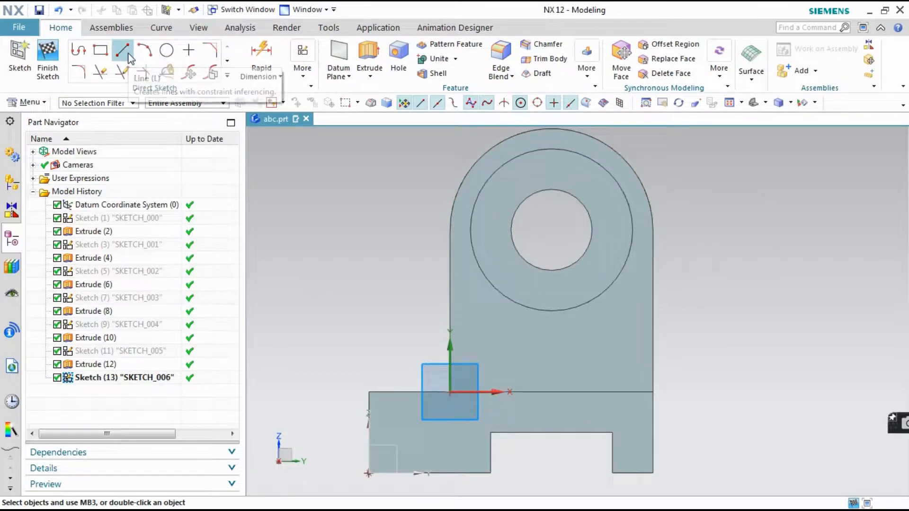
pyautogui.click(292, 57)
pyautogui.click(348, 248)
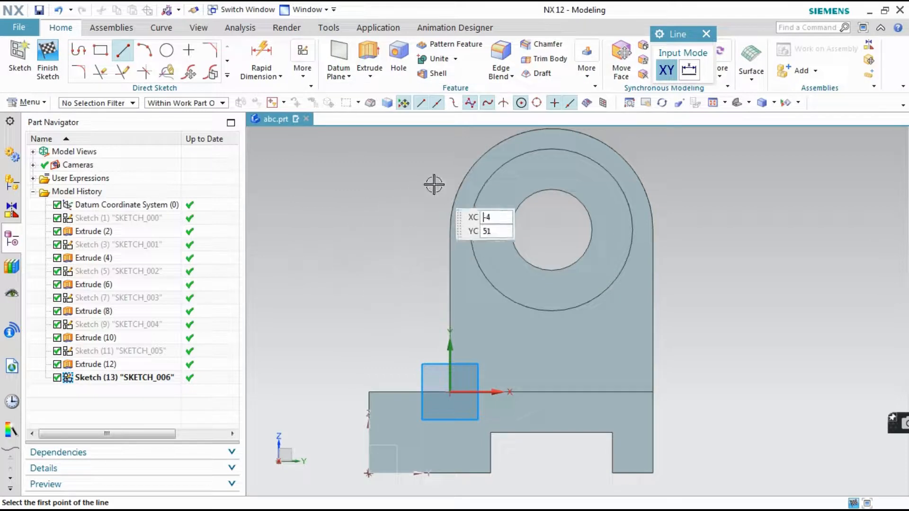
pyautogui.click(446, 175)
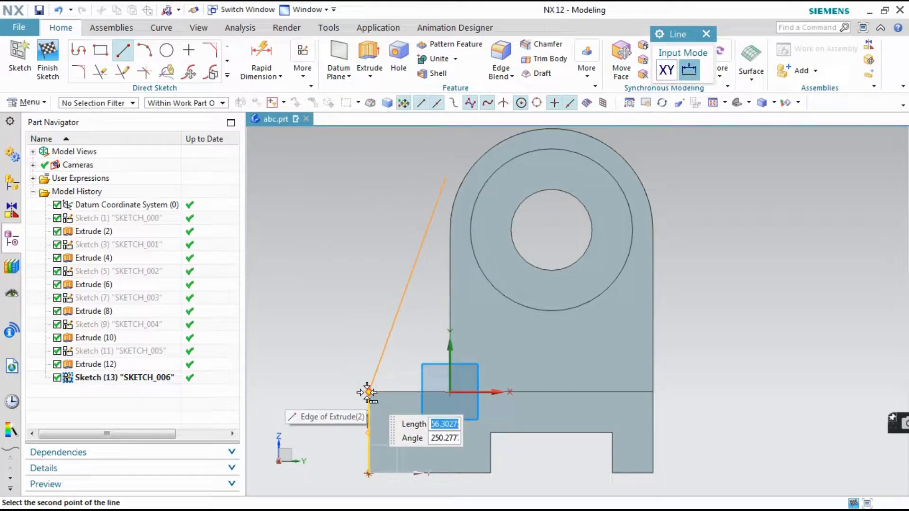
pyautogui.click(369, 392)
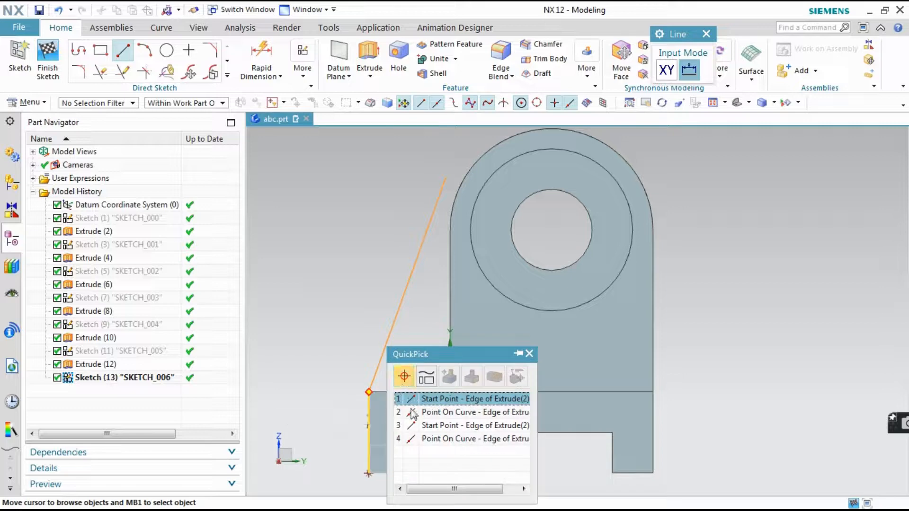
pyautogui.click(410, 426)
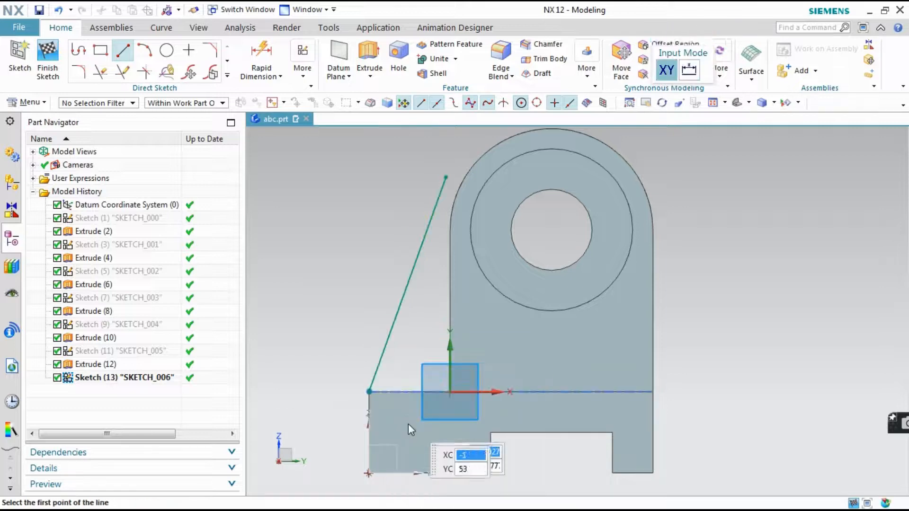
pyautogui.click(710, 35)
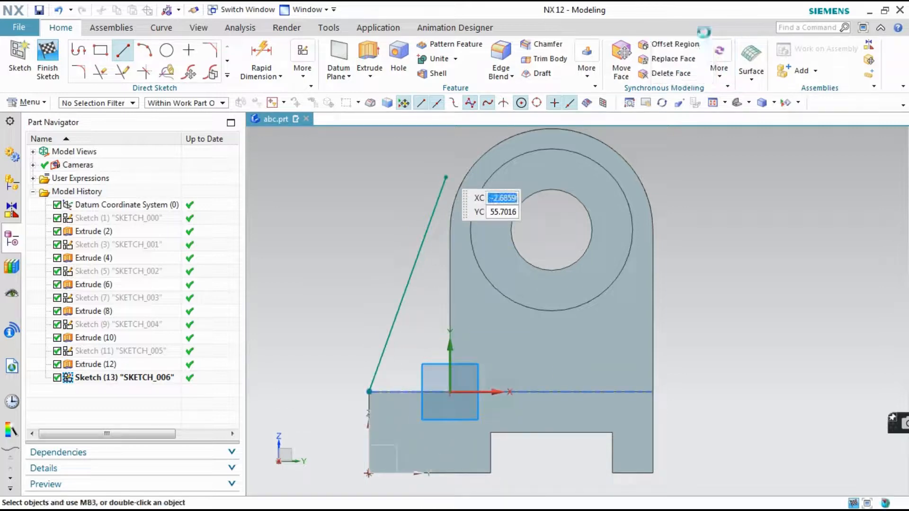
# Apply a tangent constraint between the slanted line and the upright's outer arc
pyautogui.click(294, 68)
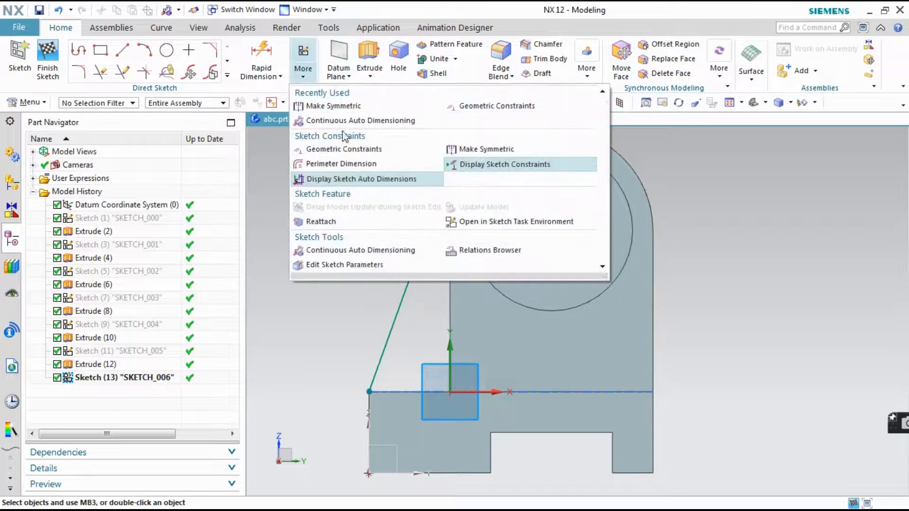
pyautogui.click(343, 149)
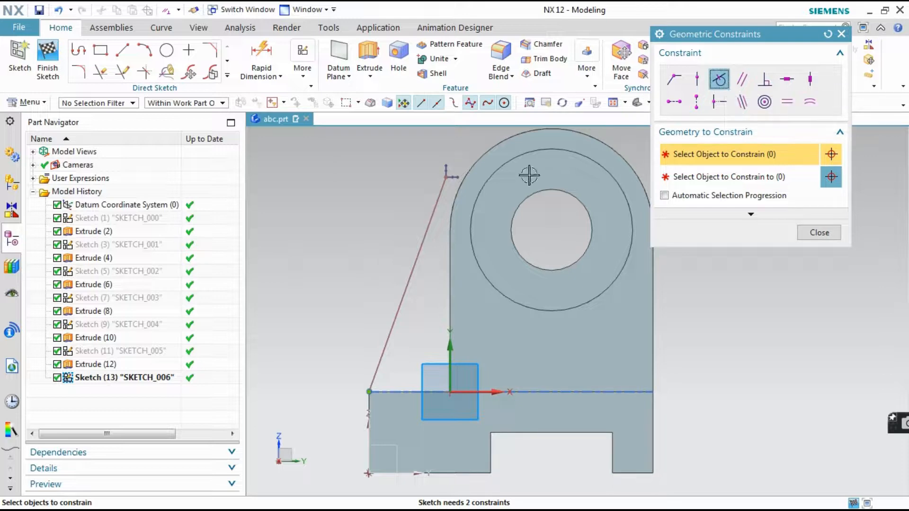
pyautogui.click(441, 191)
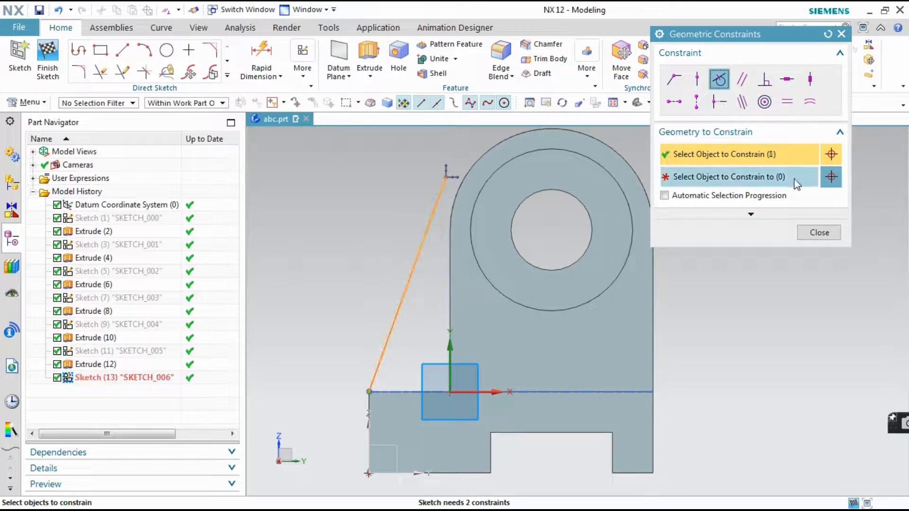
pyautogui.click(831, 176)
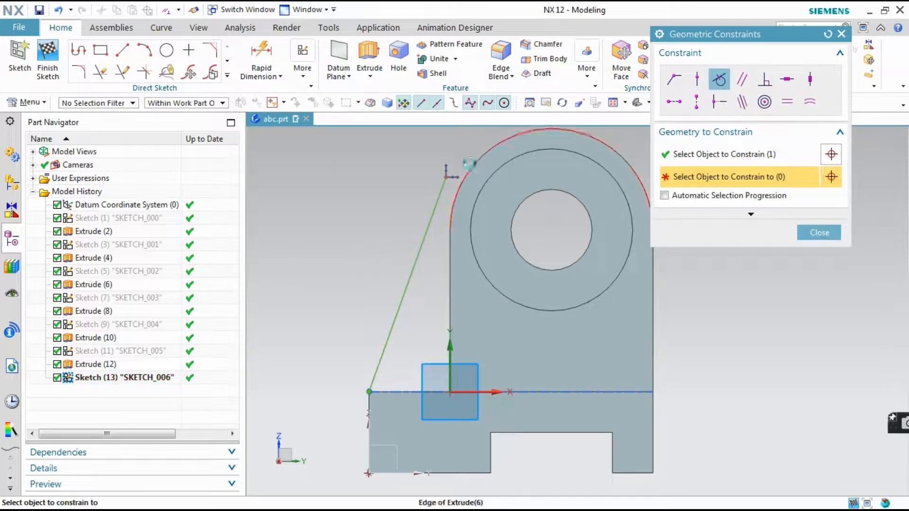
pyautogui.click(469, 164)
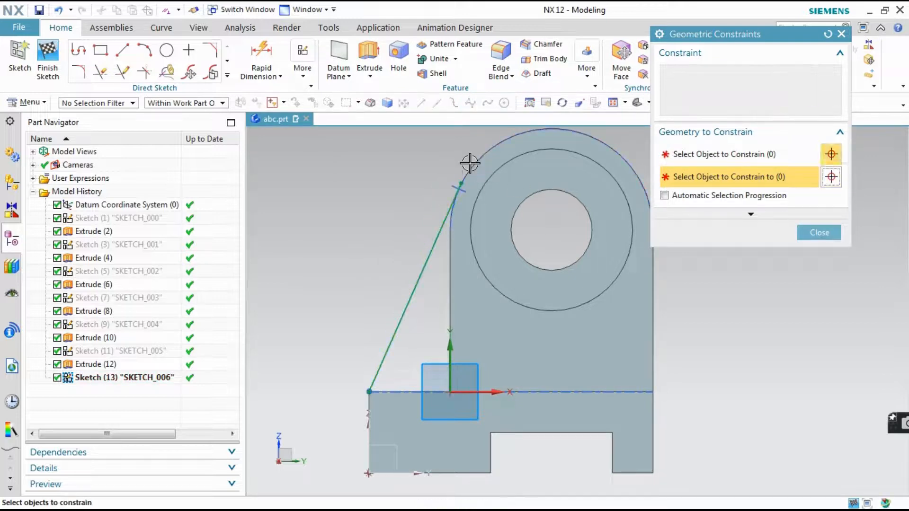
pyautogui.click(818, 234)
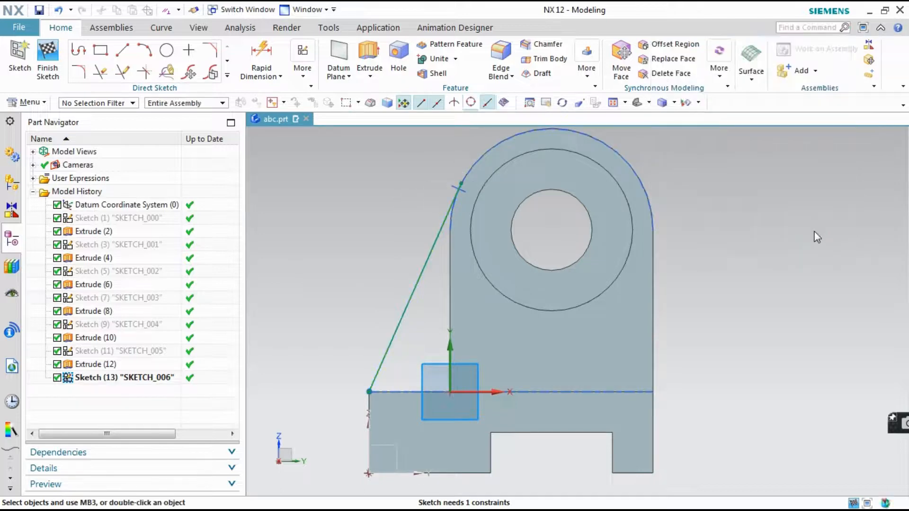
# Draw a 20 mm horizontal line from the slanted line's lower end to the sketch origin
pyautogui.click(130, 56)
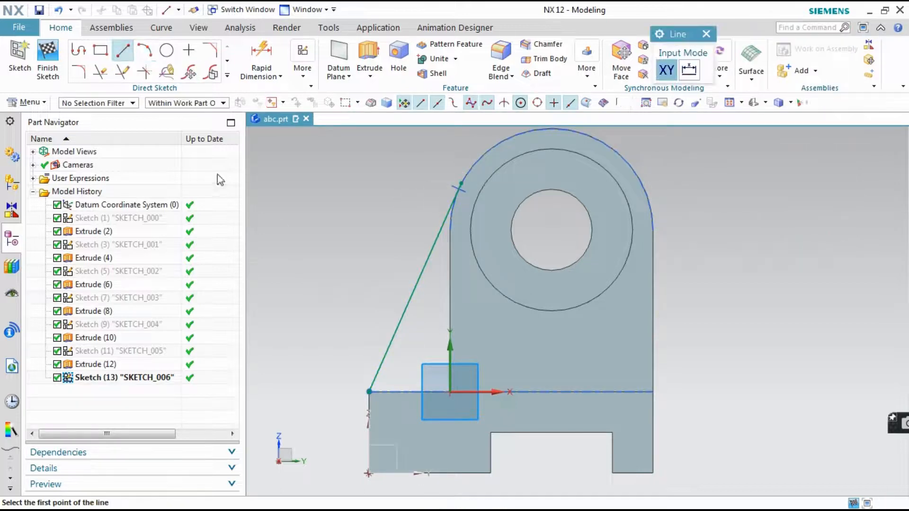
pyautogui.click(369, 391)
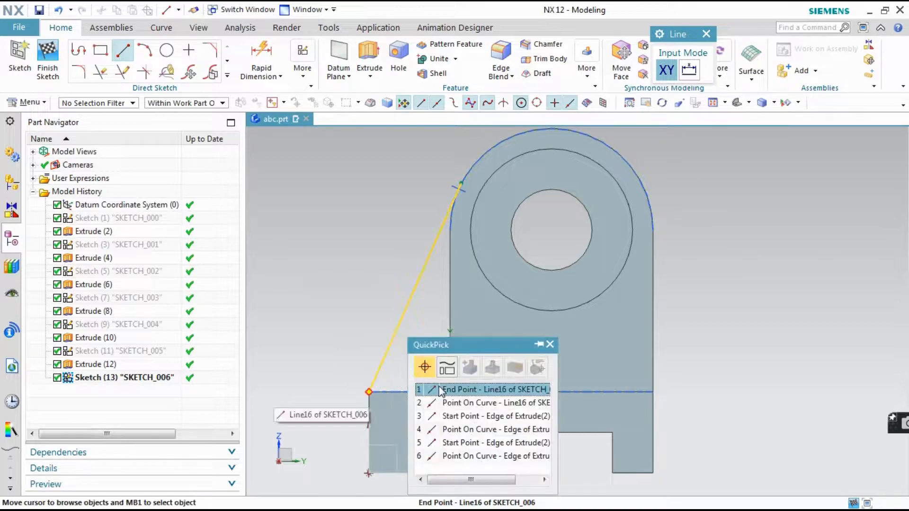
pyautogui.click(432, 390)
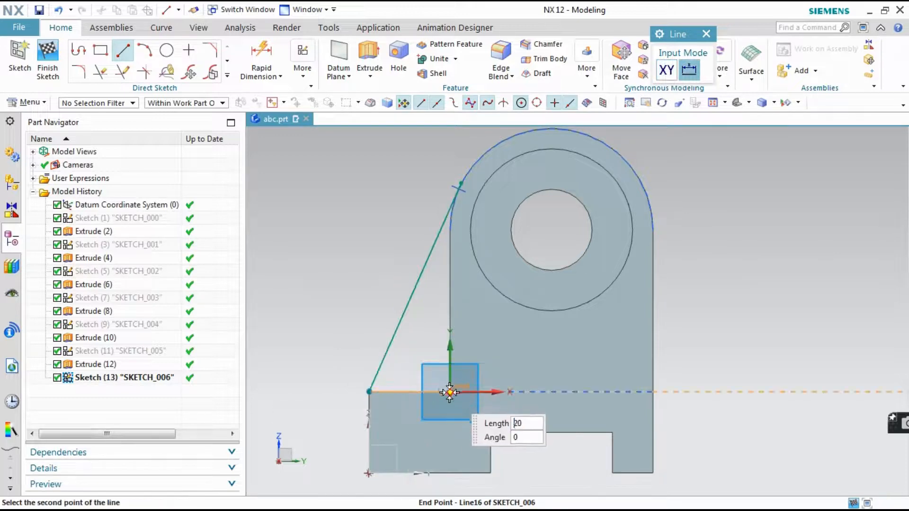
pyautogui.click(449, 391)
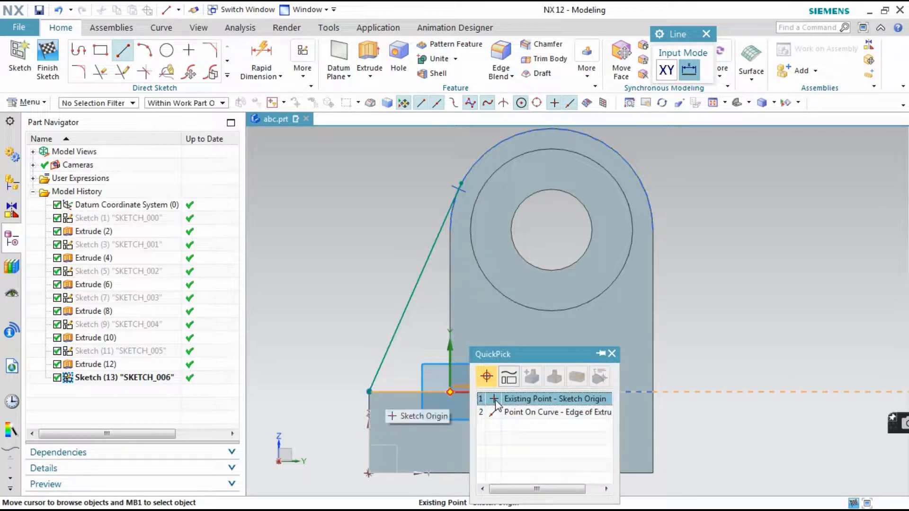
pyautogui.click(495, 399)
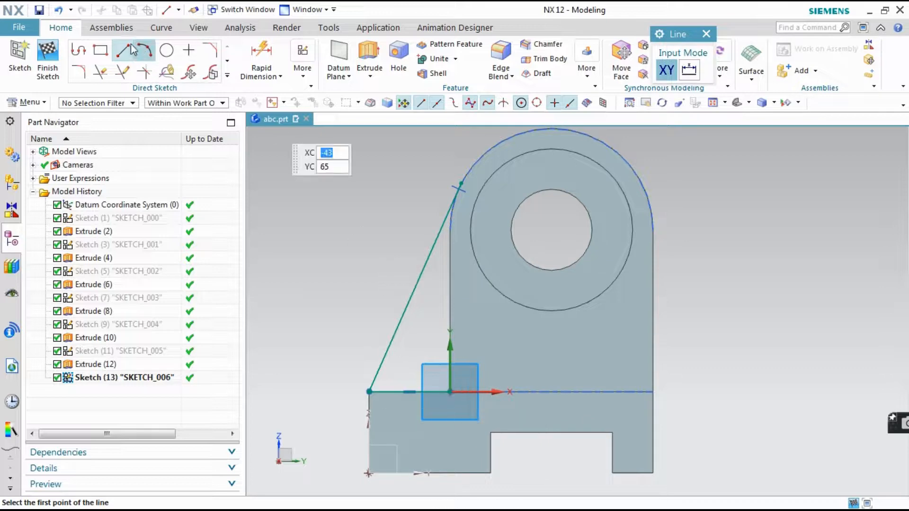
# Try to draw a vertical line from the sketch origin up along the upright's straight edge
pyautogui.click(449, 392)
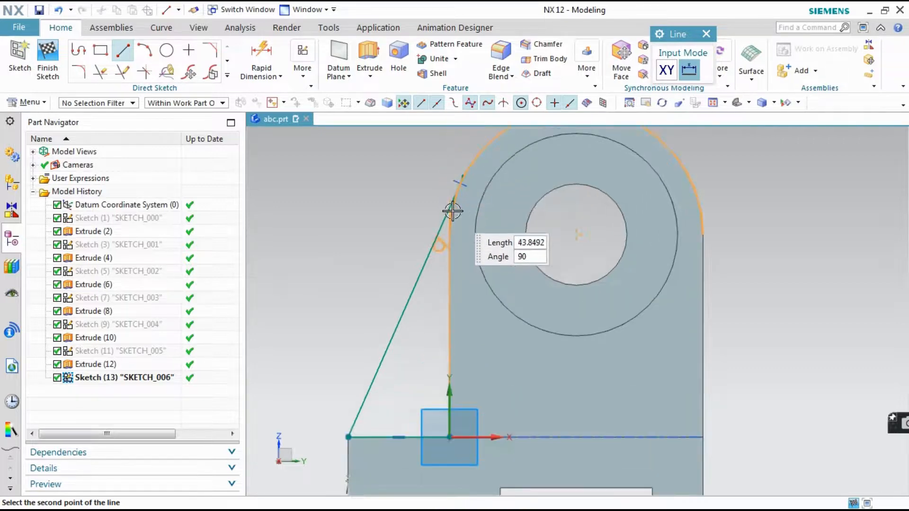
pyautogui.scroll(-4, 450, 209)
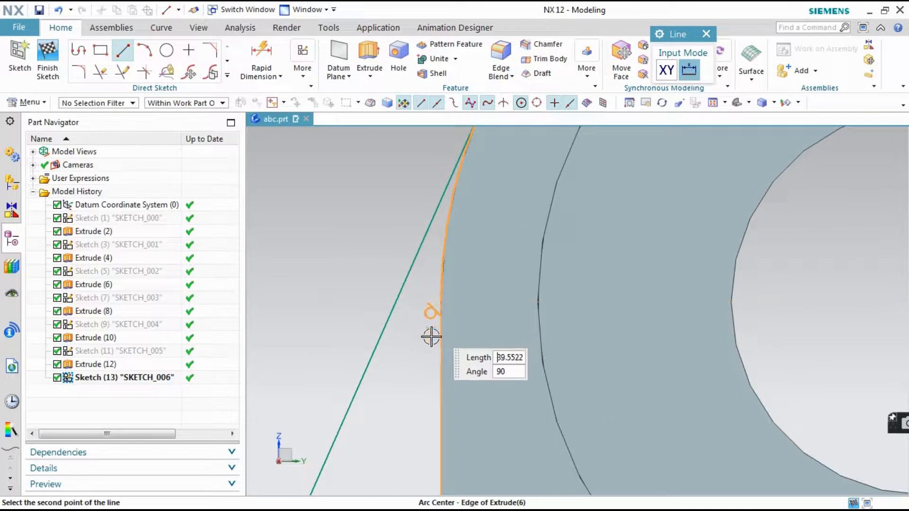
pyautogui.scroll(4, 451, 278)
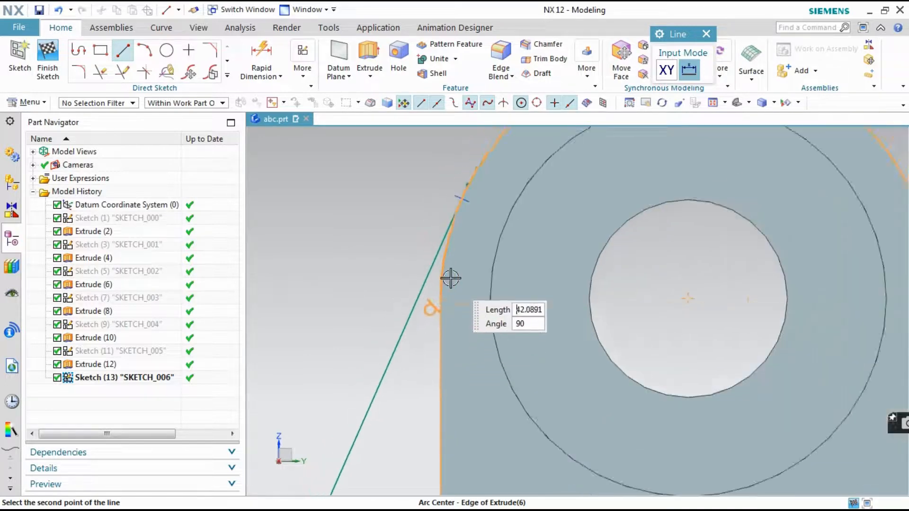
pyautogui.scroll(3, 450, 279)
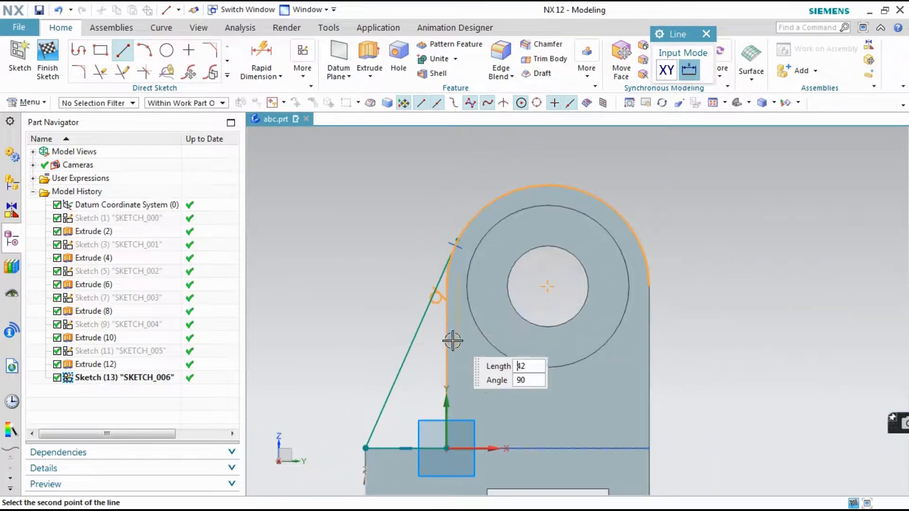
pyautogui.click(451, 309)
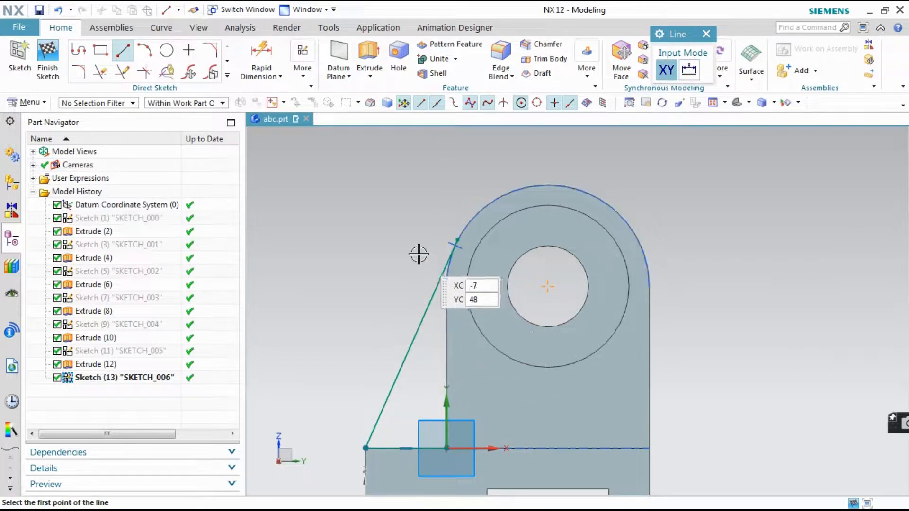
# Try to start a line where the slanted line touches the upright's outer arc
pyautogui.scroll(-3, 450, 239)
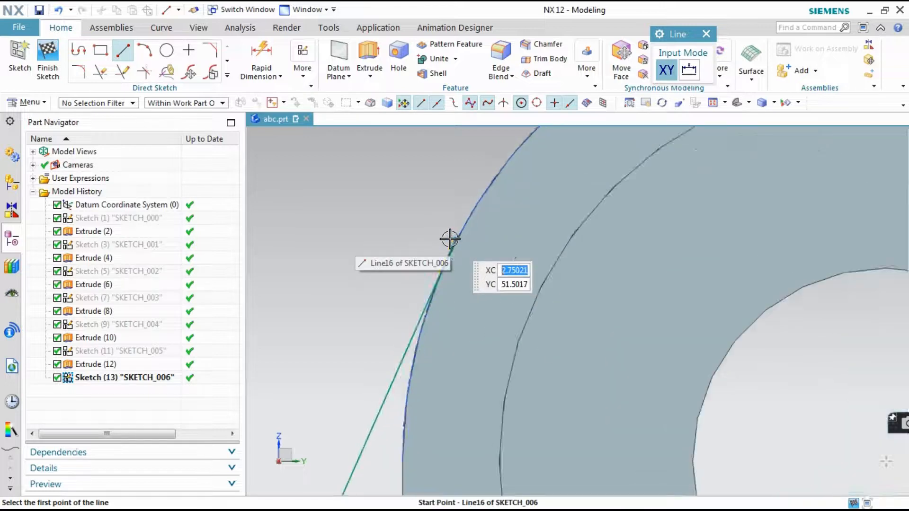
pyautogui.scroll(4, 416, 220)
pyautogui.scroll(-4, 417, 222)
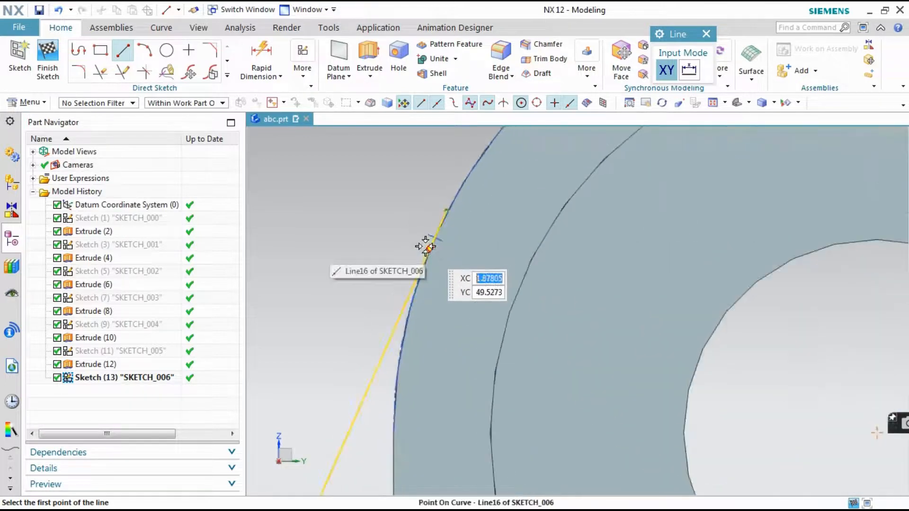
pyautogui.scroll(-2, 426, 244)
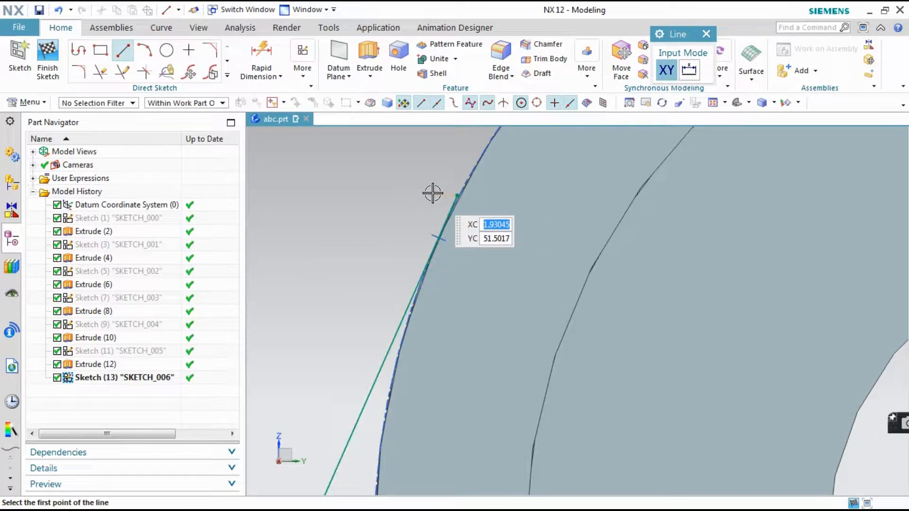
pyautogui.click(440, 238)
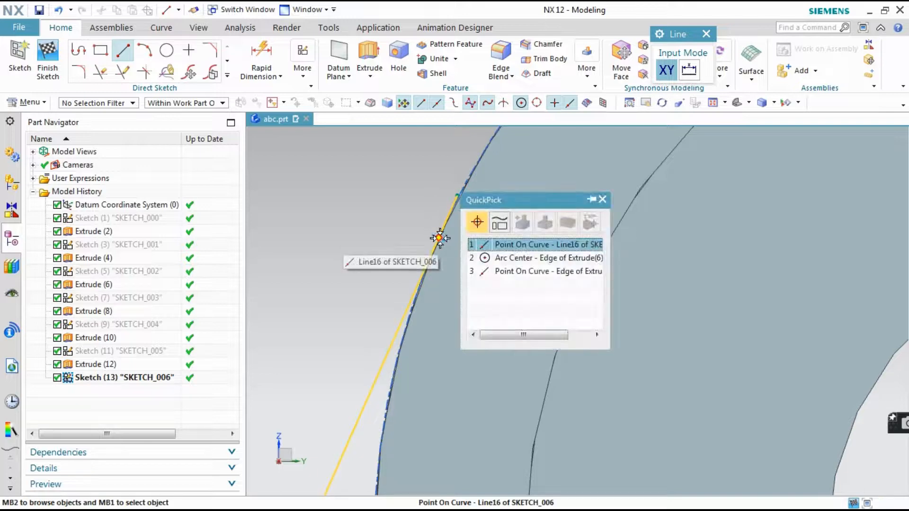
pyautogui.click(602, 199)
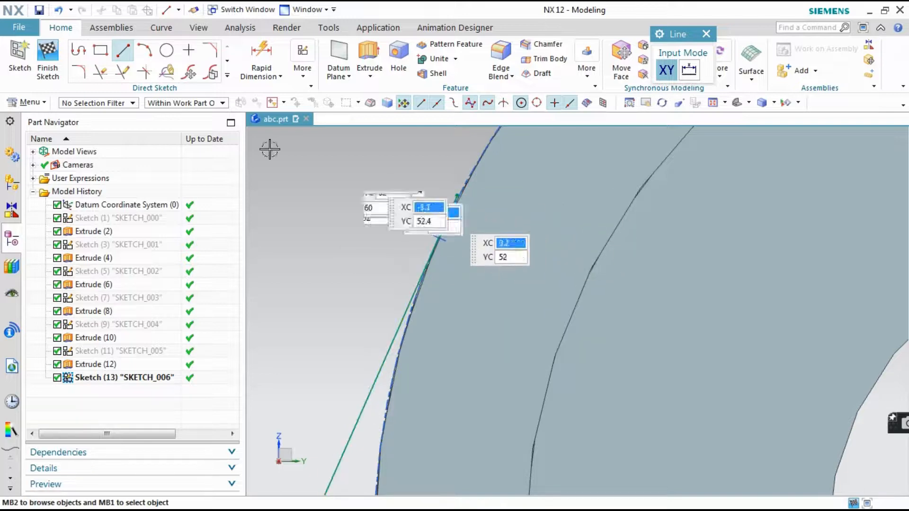
pyautogui.scroll(-5, 405, 219)
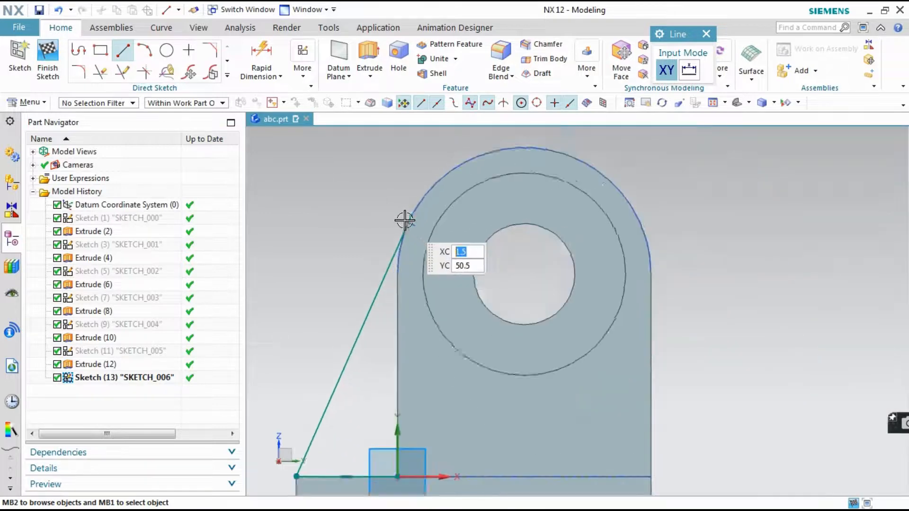
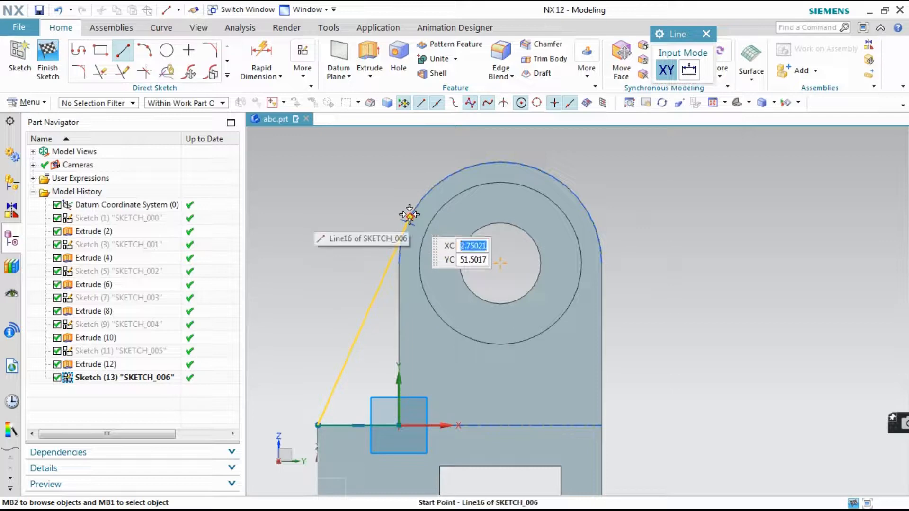
# Draw a vertical line about 53 mm long from the slanted line's upper end down past the base's top edge
pyautogui.moveTo(409, 215)
pyautogui.click(468, 219)
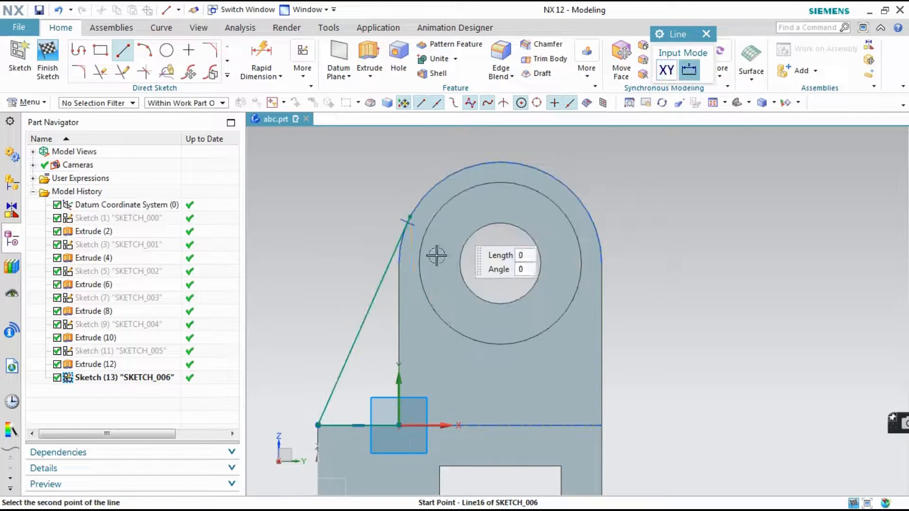
pyautogui.scroll(3, 411, 421)
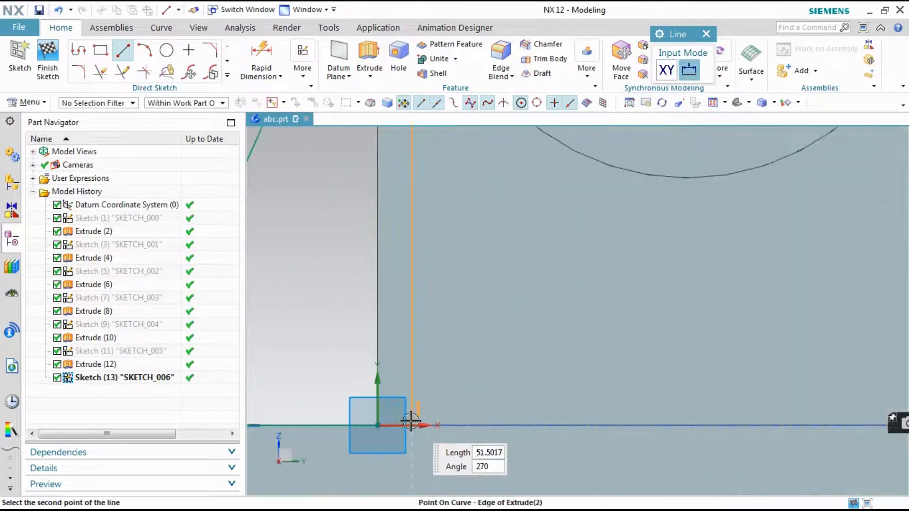
pyautogui.scroll(2, 410, 421)
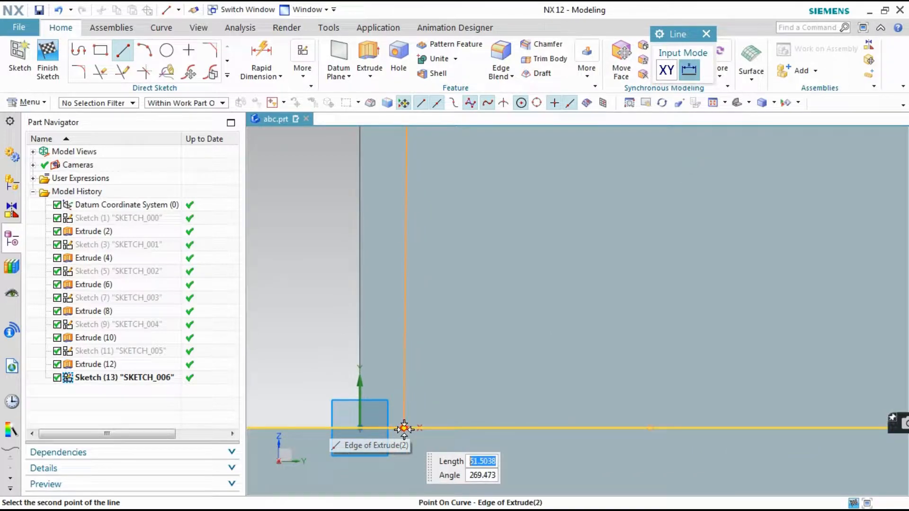
pyautogui.click(404, 428)
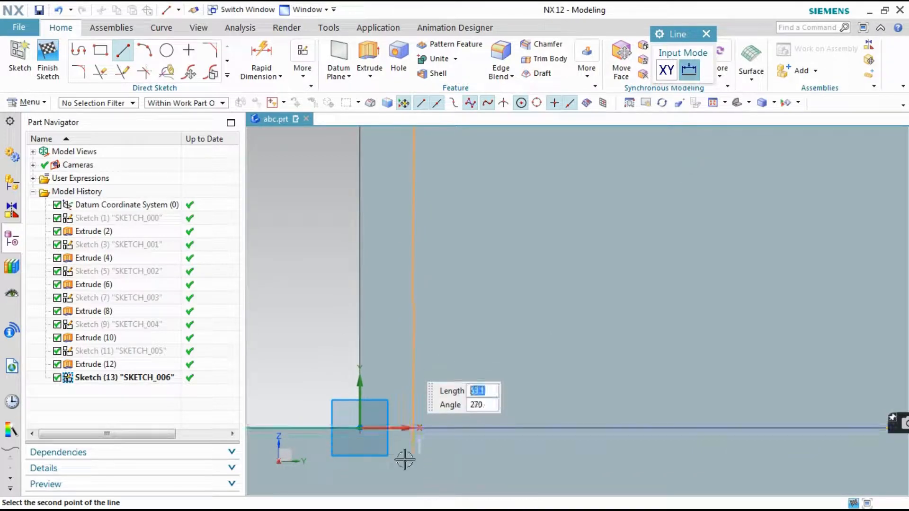
pyautogui.press('Escape')
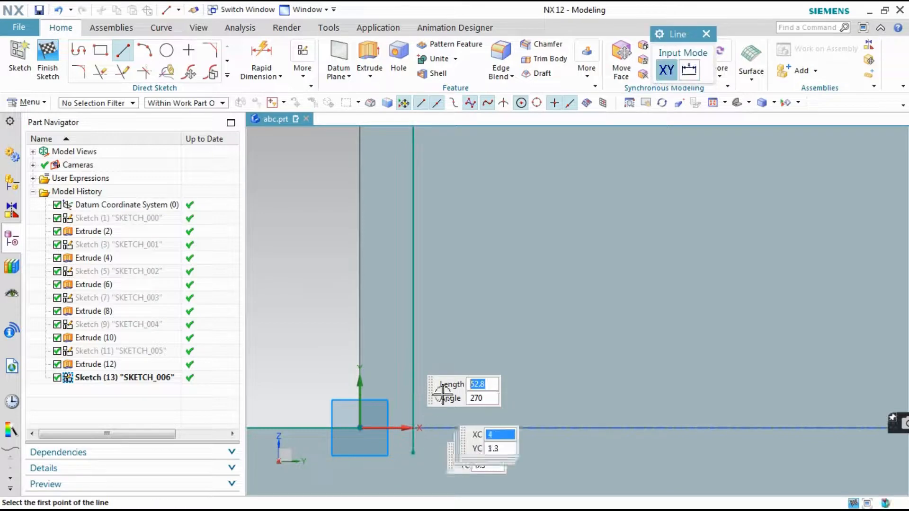
pyautogui.scroll(-4, 456, 361)
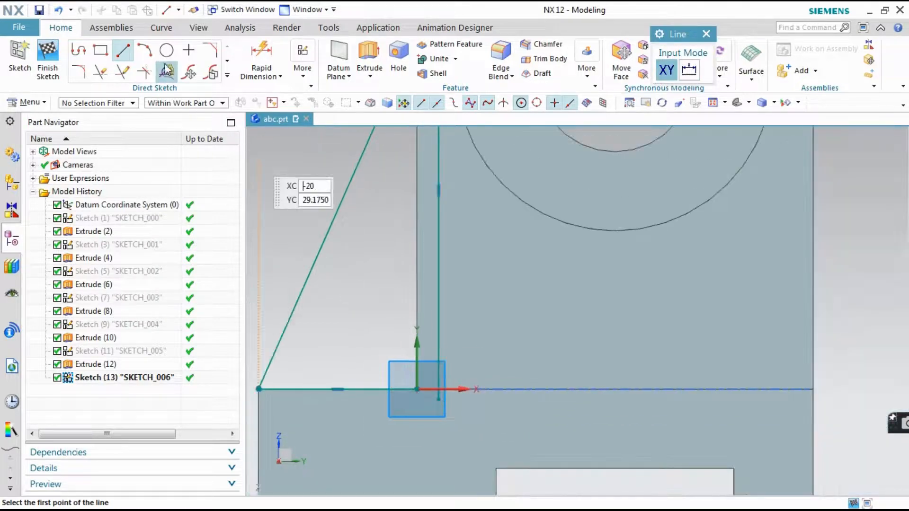
# Make a corner between the horizontal line and the vertical line at the base's top edge
pyautogui.click(140, 71)
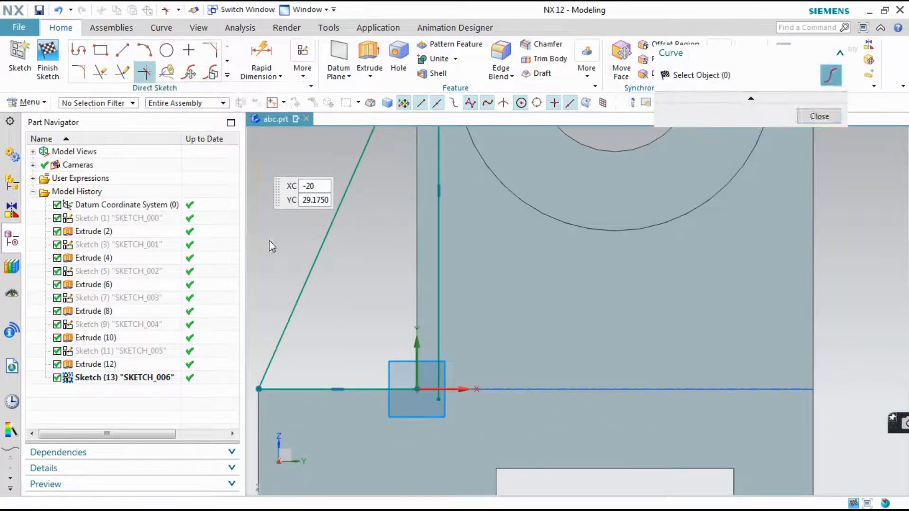
pyautogui.click(377, 390)
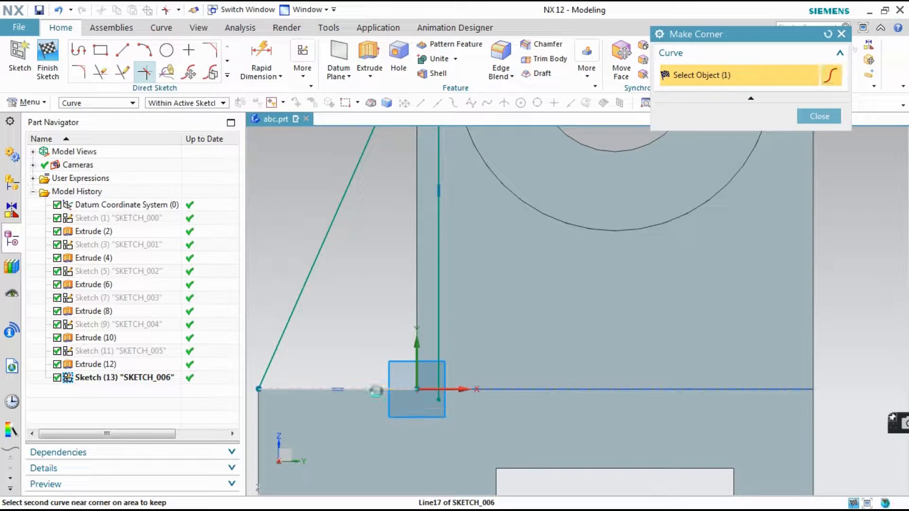
pyautogui.click(433, 344)
pyautogui.scroll(-4, 377, 436)
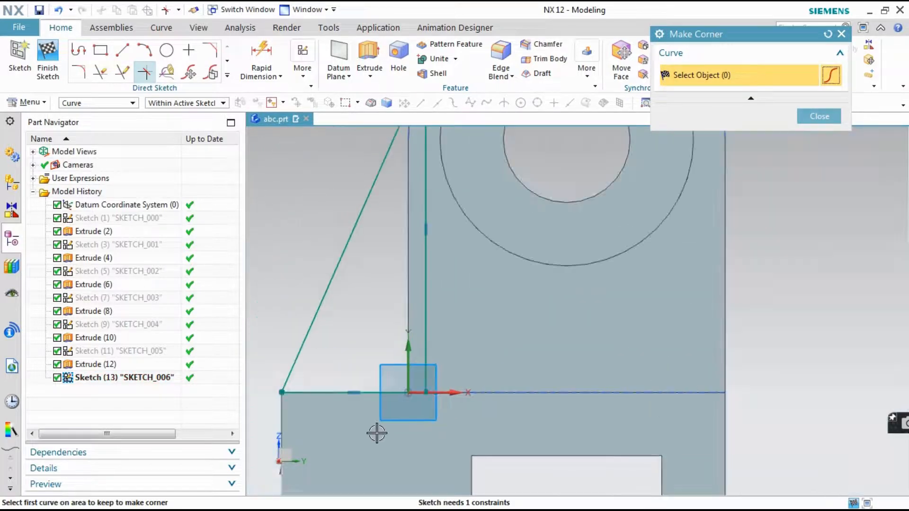
# Try to make a corner between the slanted line and the vertical line at their upper ends
pyautogui.scroll(5, 385, 223)
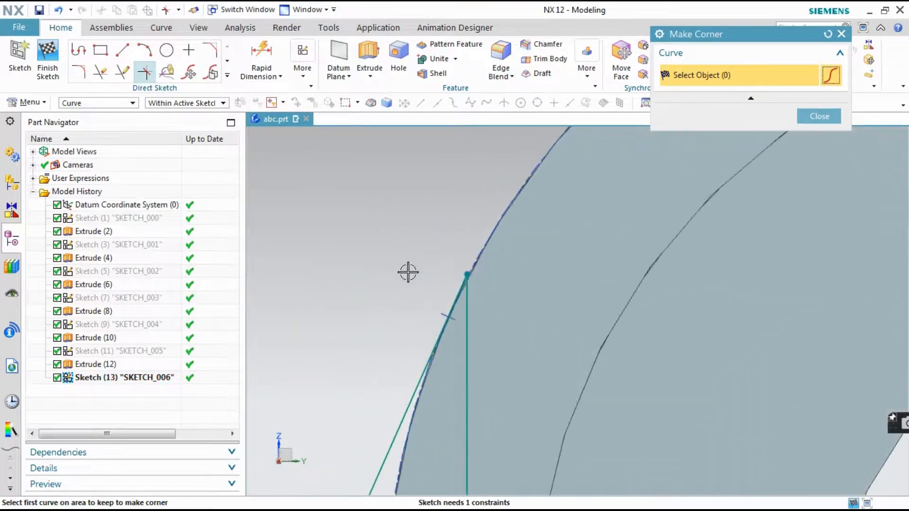
pyautogui.scroll(4, 426, 283)
pyautogui.click(538, 314)
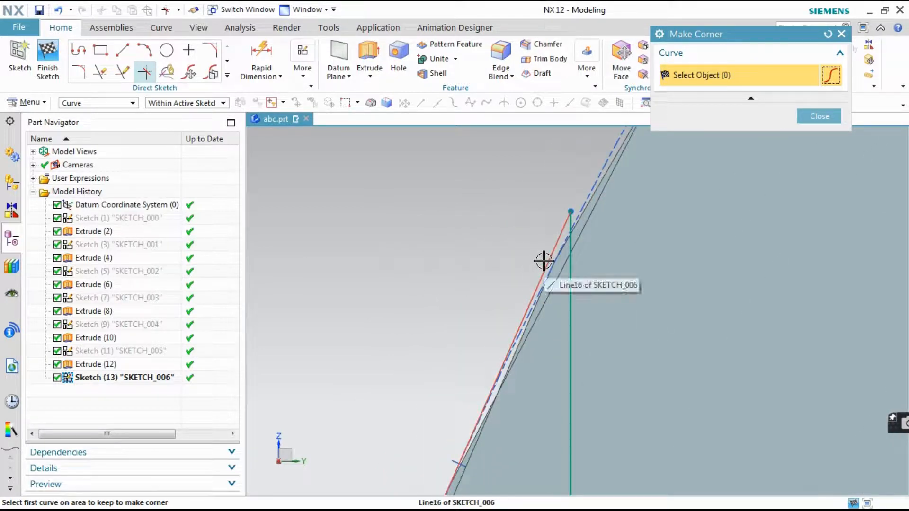
pyautogui.scroll(5, 480, 267)
pyautogui.scroll(-10, 480, 267)
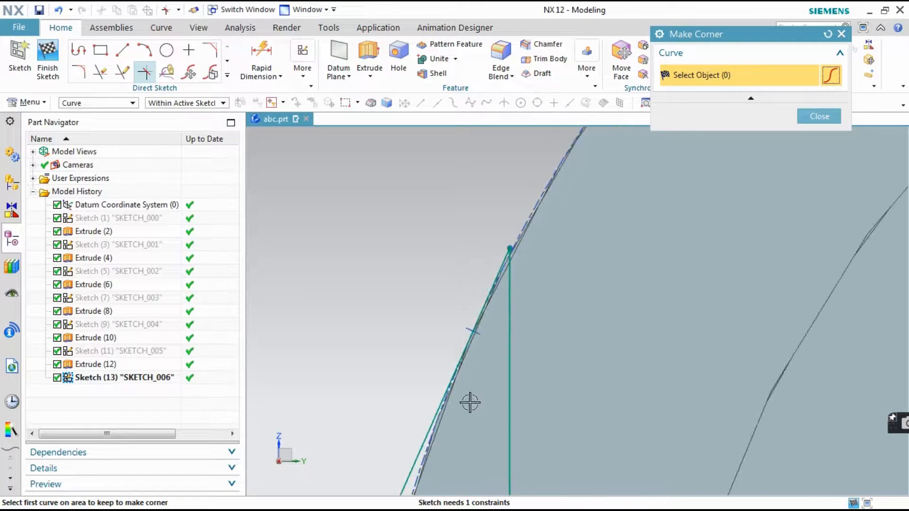
pyautogui.scroll(4, 470, 402)
pyautogui.scroll(-2, 475, 385)
pyautogui.scroll(3, 502, 174)
pyautogui.scroll(2, 488, 224)
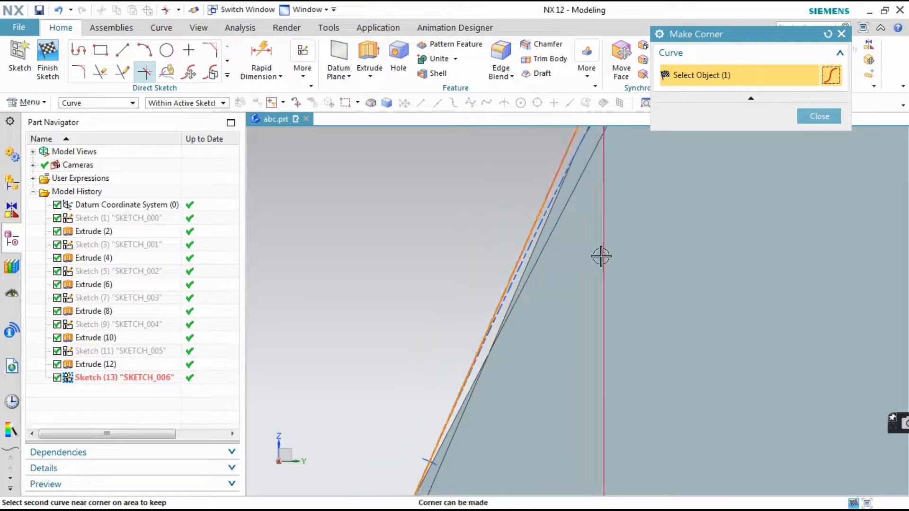
pyautogui.click(819, 119)
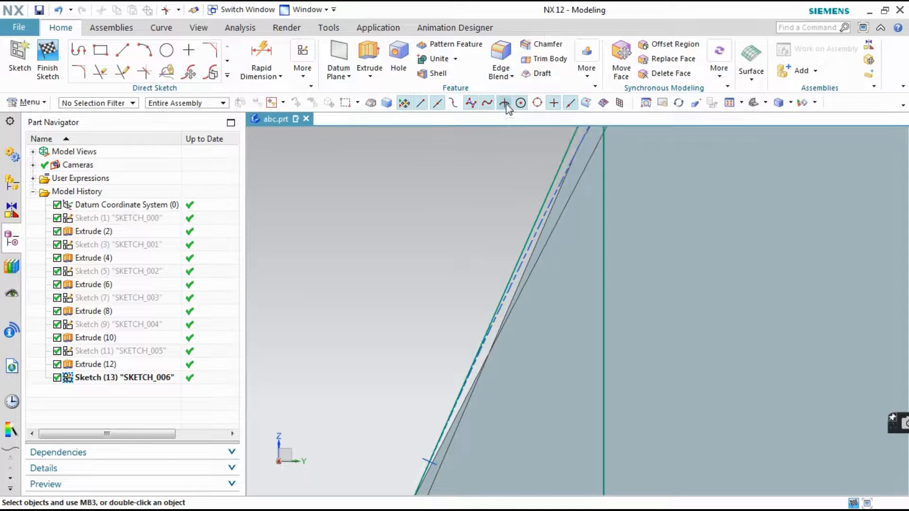
pyautogui.click(122, 51)
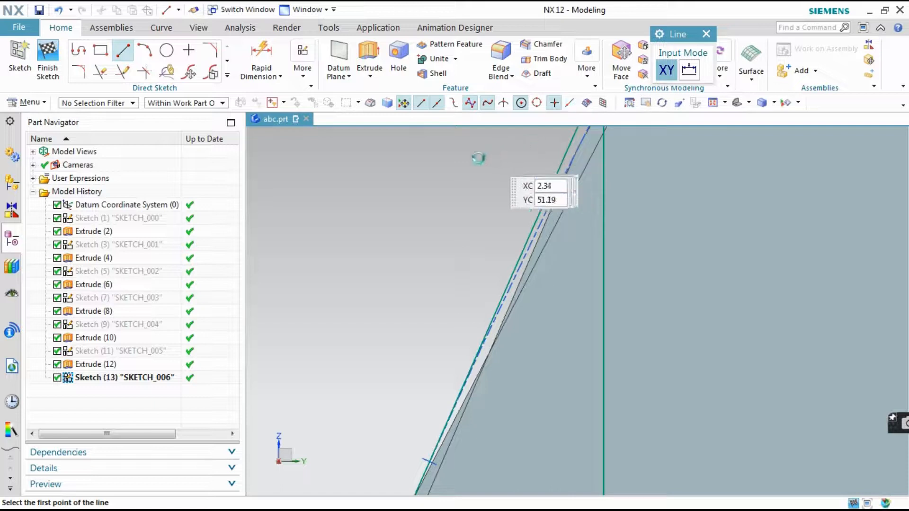
pyautogui.scroll(-2, 473, 166)
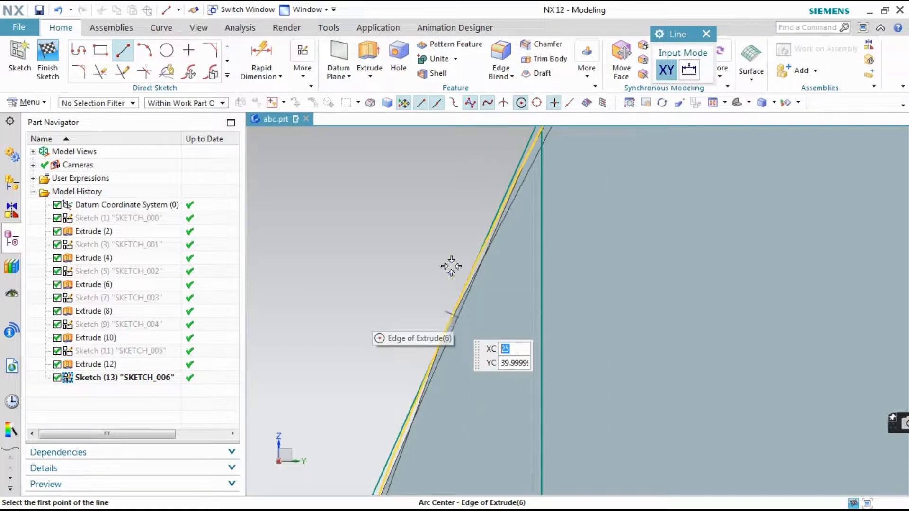
pyautogui.scroll(-2, 451, 267)
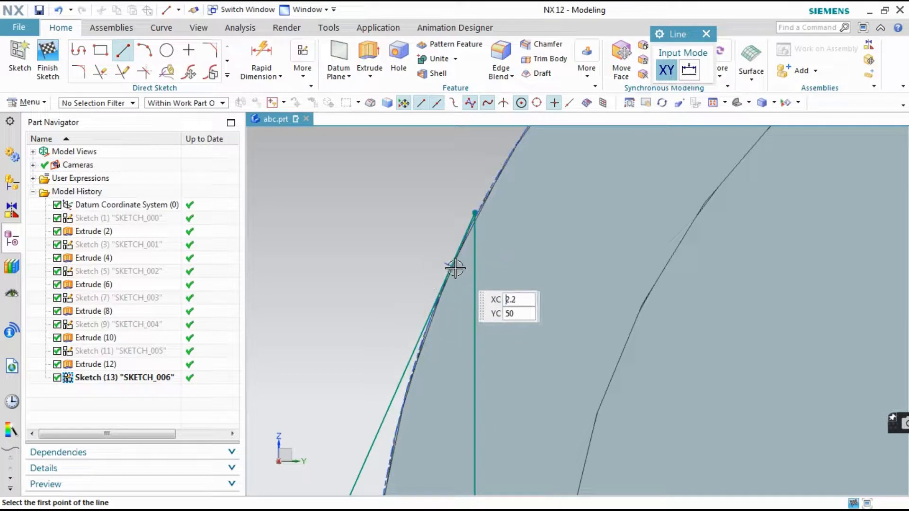
pyautogui.click(129, 55)
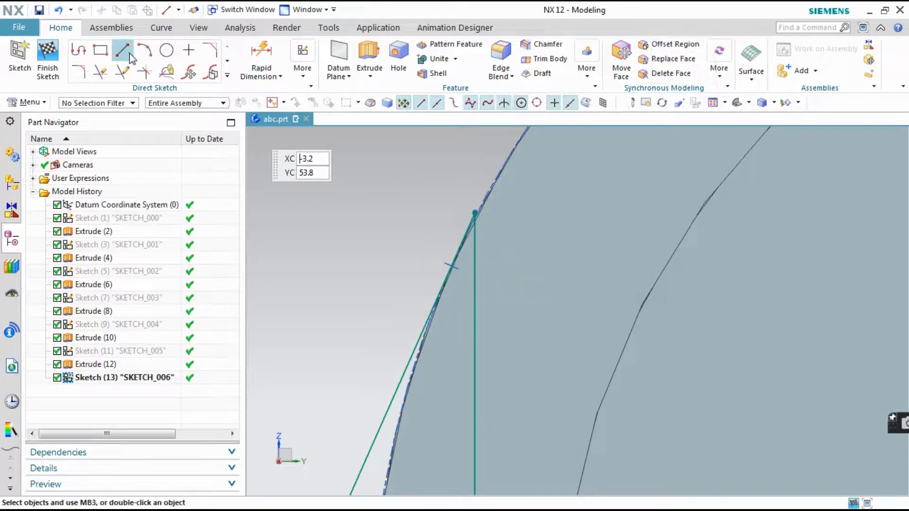
# Try to apply a coincident constraint between the lines' shared upper endpoint and the tangent point on the upright's arc
pyautogui.click(297, 59)
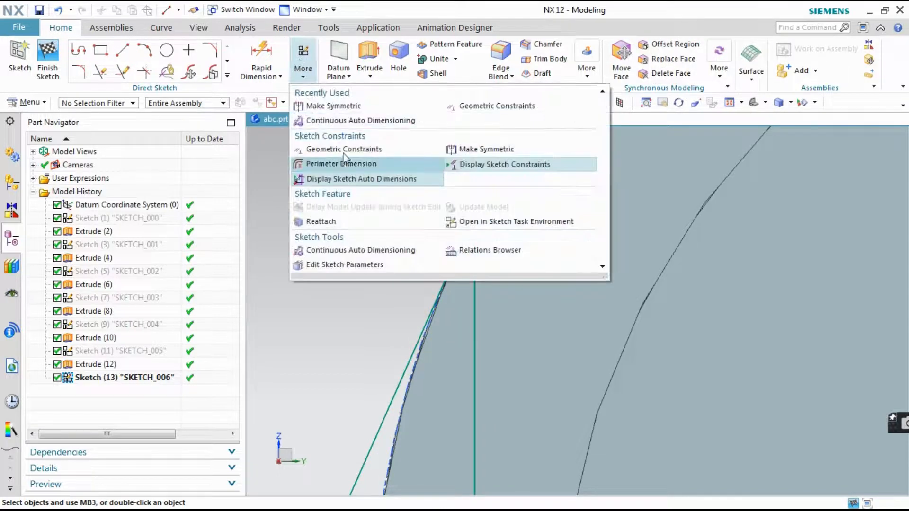
pyautogui.click(341, 148)
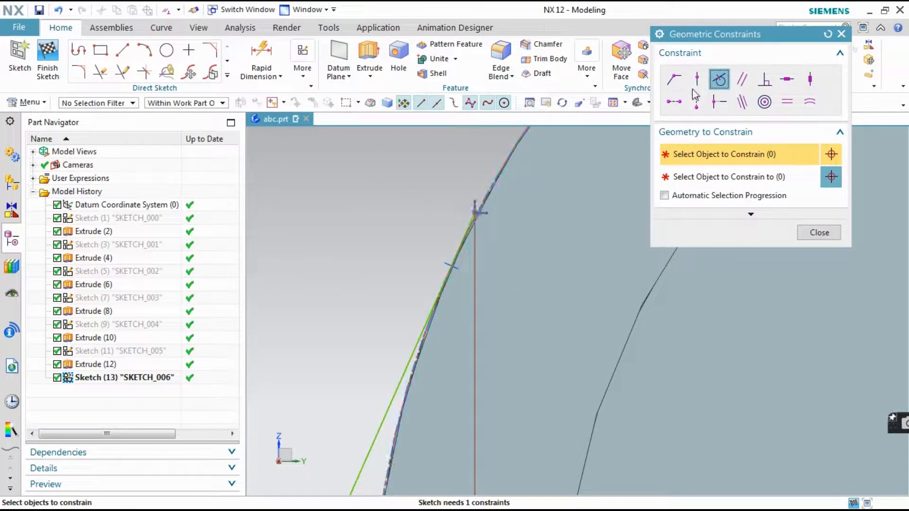
pyautogui.click(674, 81)
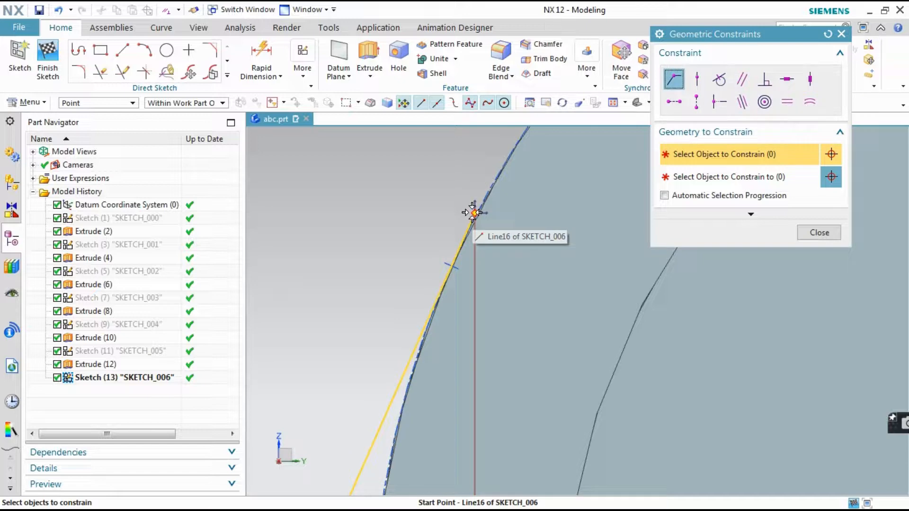
pyautogui.click(474, 213)
pyautogui.click(524, 215)
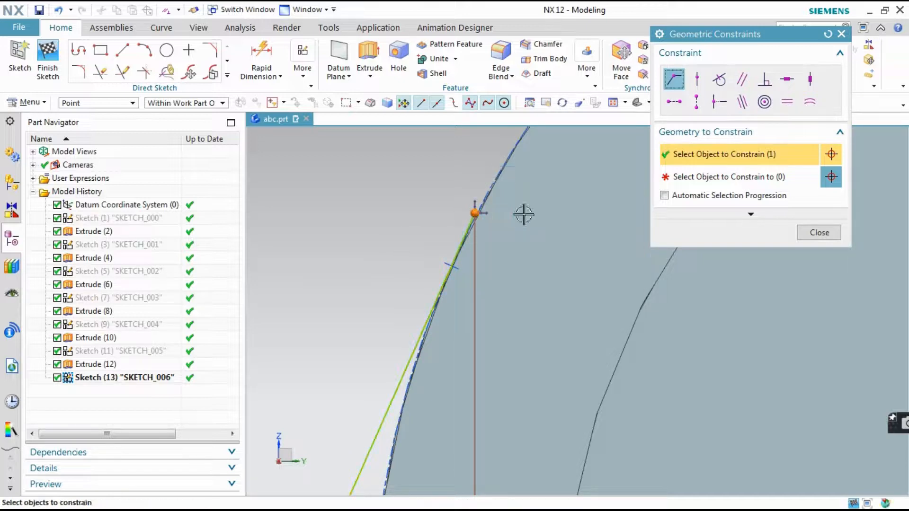
pyautogui.click(794, 184)
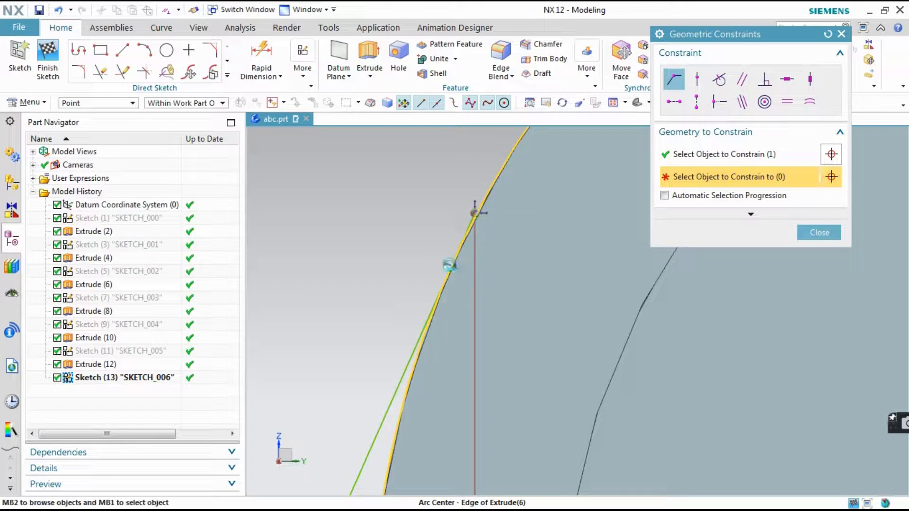
pyautogui.click(450, 265)
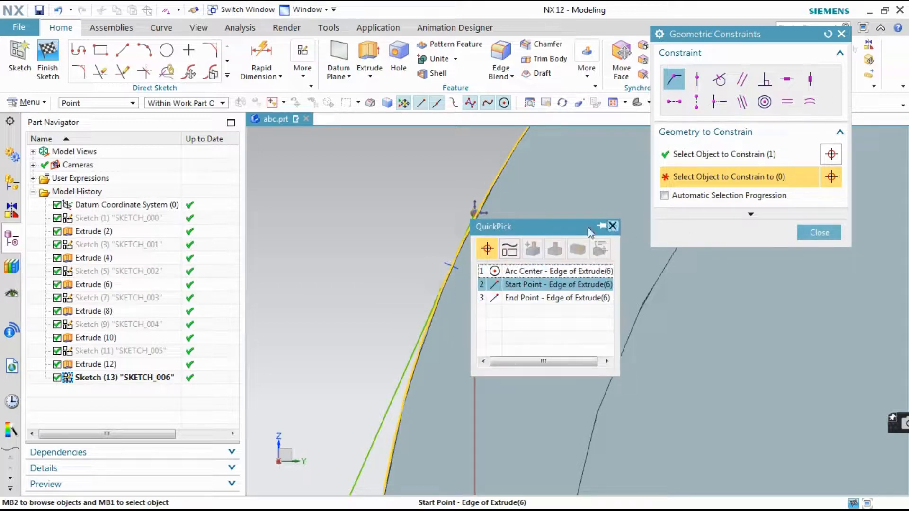
pyautogui.click(612, 227)
pyautogui.scroll(-4, 451, 224)
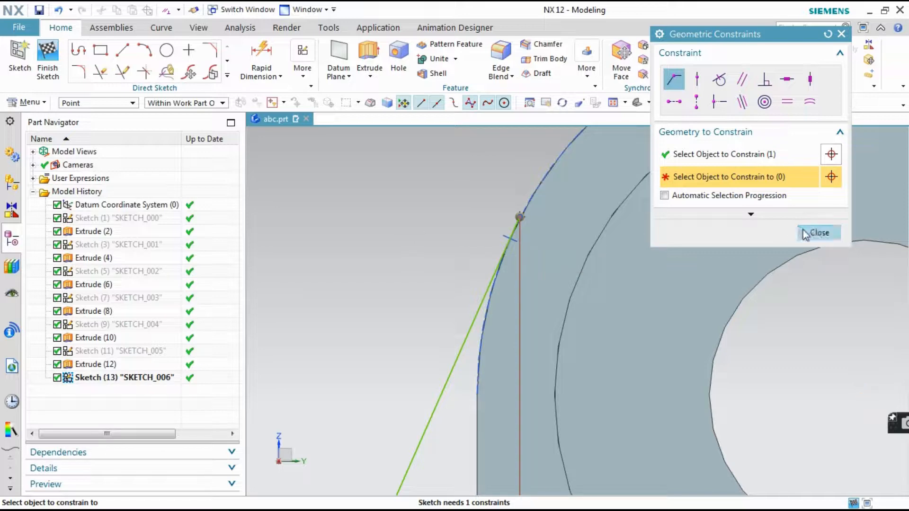
pyautogui.click(812, 233)
# Move the shared upper endpoint of the slanted and vertical lines onto the tangent point on the upright's outer arc
pyautogui.scroll(2, 532, 213)
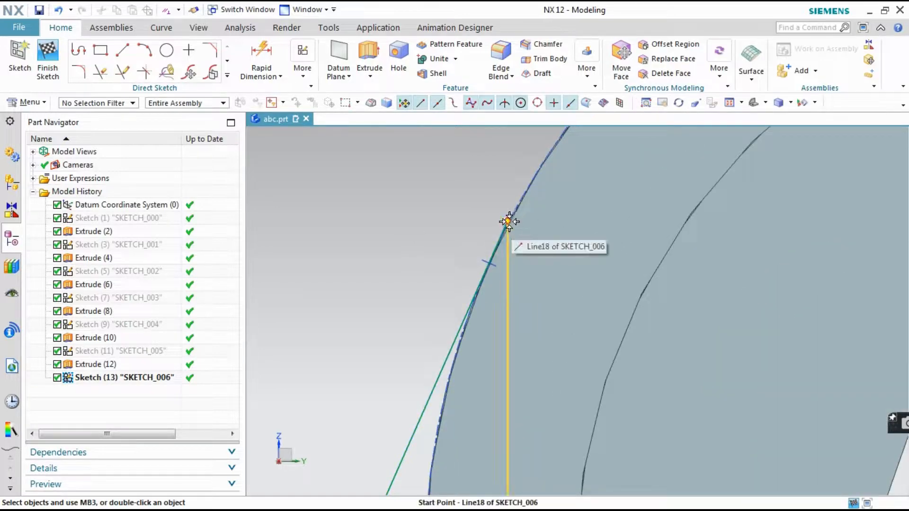
pyautogui.moveTo(509, 223); pyautogui.dragTo(488, 256)
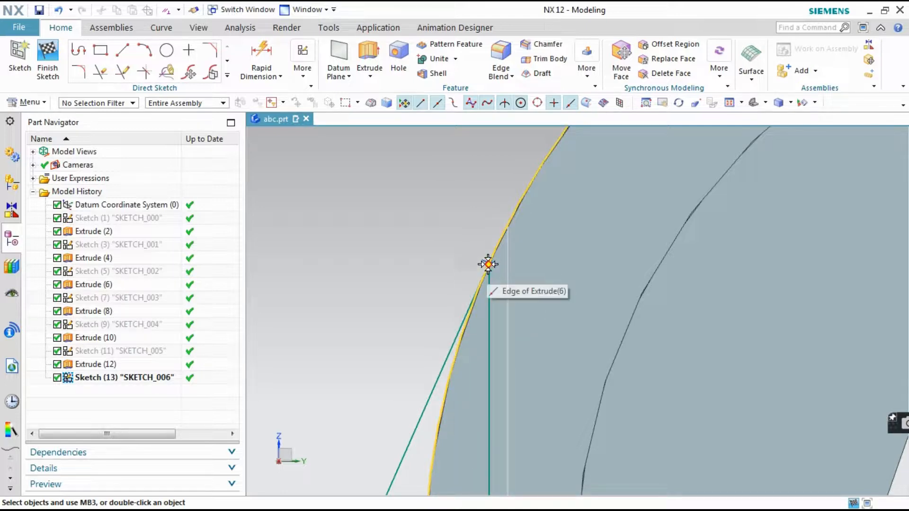
pyautogui.moveTo(491, 261); pyautogui.dragTo(528, 232)
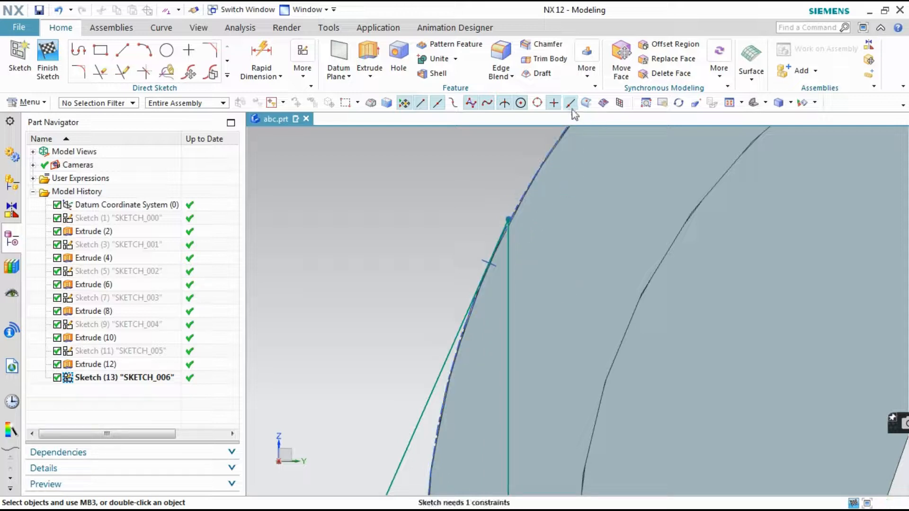
pyautogui.moveTo(506, 213); pyautogui.dragTo(496, 254)
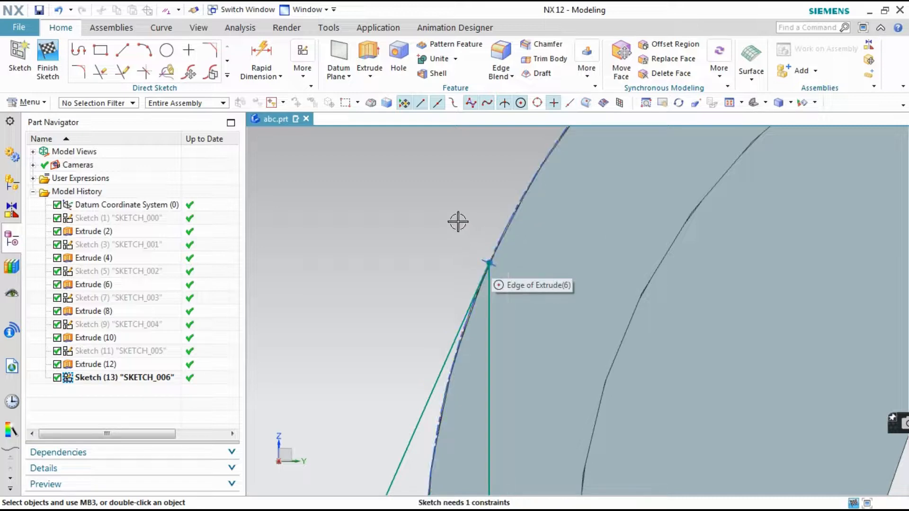
# Check the triangular rib profile at the tangent point and finish the sketch
pyautogui.scroll(-5, 456, 223)
pyautogui.scroll(2, 440, 320)
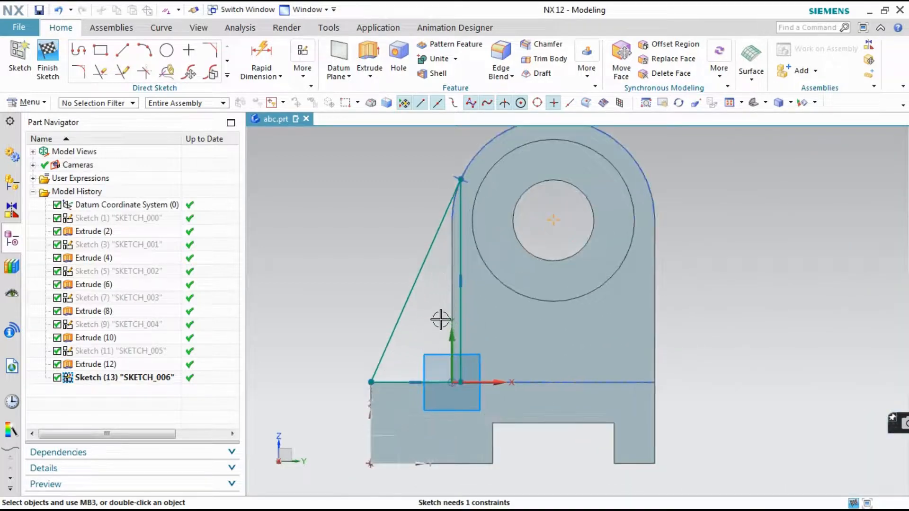
pyautogui.scroll(5, 449, 187)
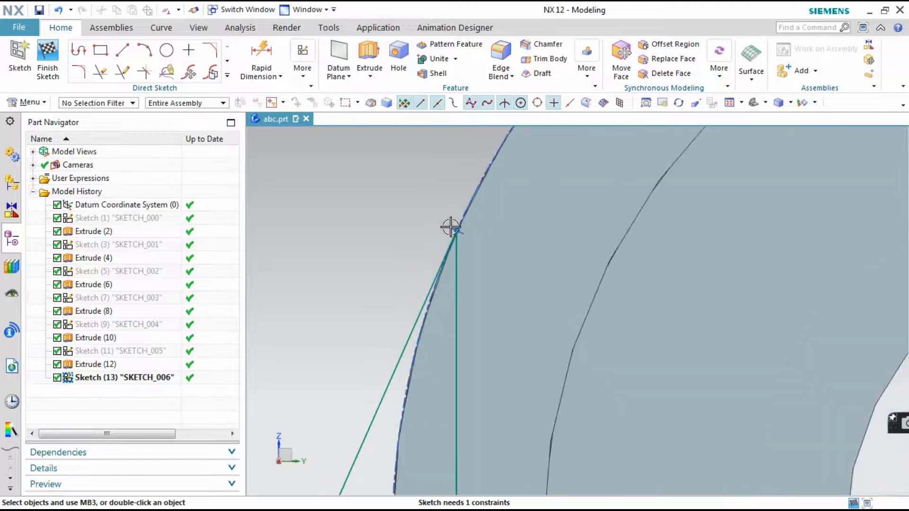
pyautogui.scroll(3, 457, 229)
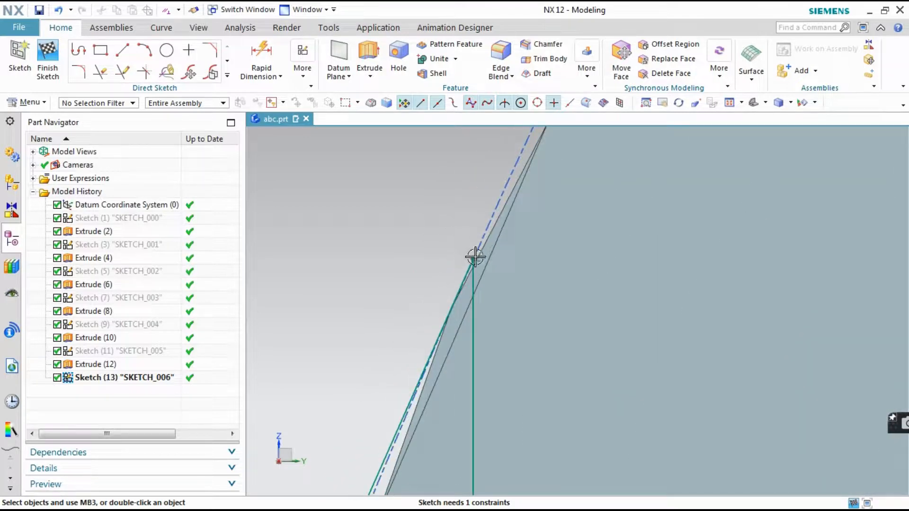
pyautogui.scroll(-8, 439, 208)
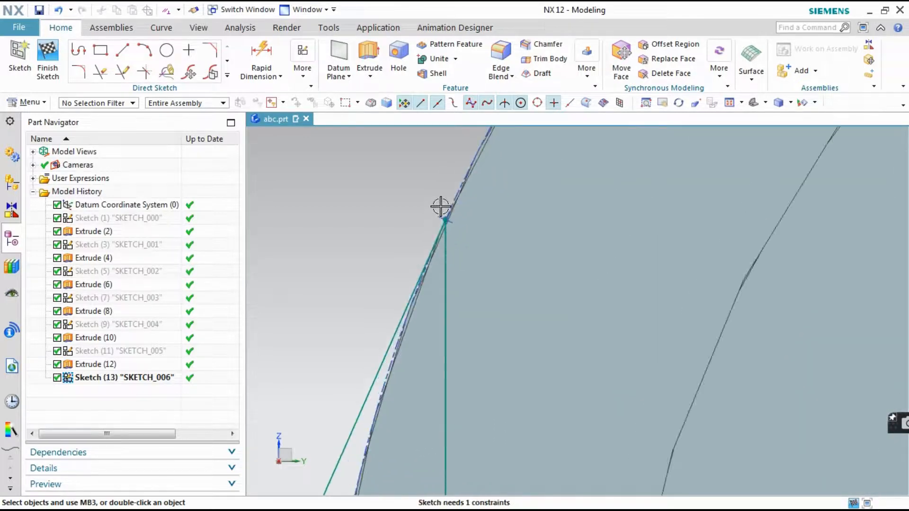
pyautogui.scroll(-3, 441, 207)
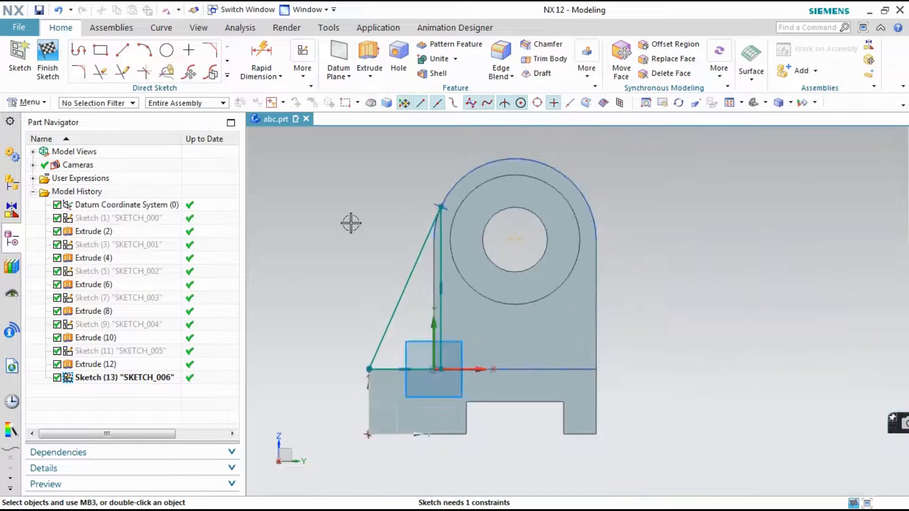
pyautogui.click(61, 79)
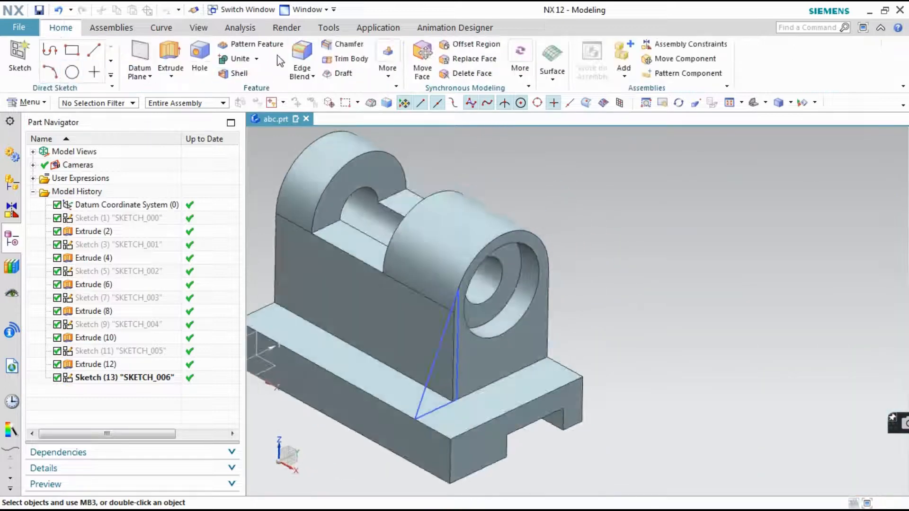
# Check the rib dimensions in the isometric drawing and extrude the triangular profile in the reversed direction from 20 to 20+10 mm, united with the bracket
pyautogui.moveTo(277, 505)
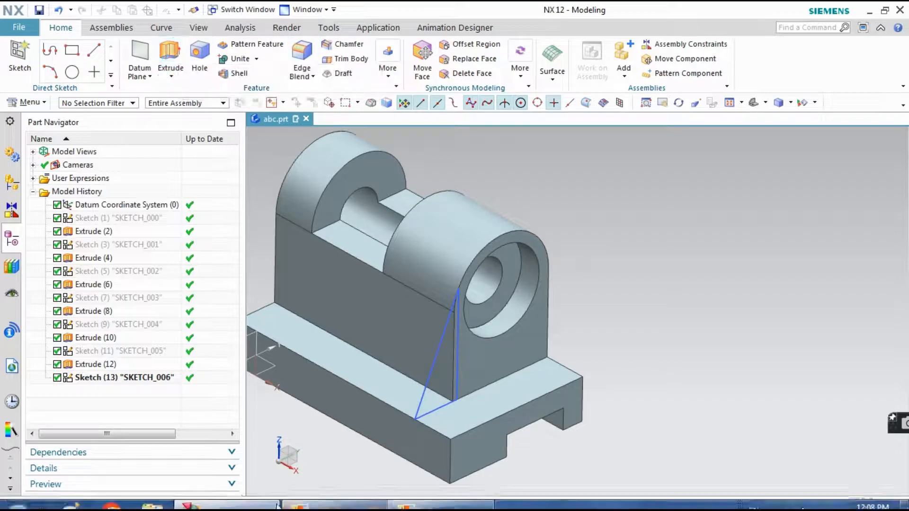
pyautogui.click(333, 494)
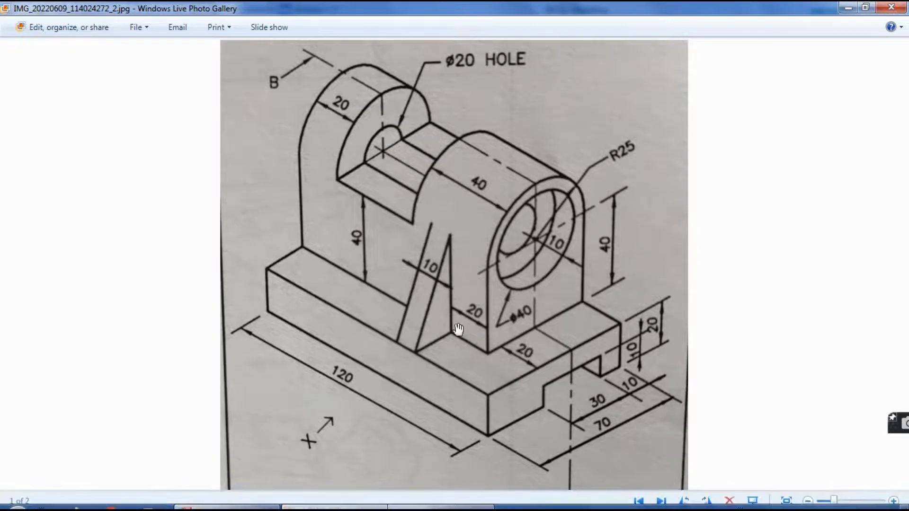
pyautogui.click(222, 503)
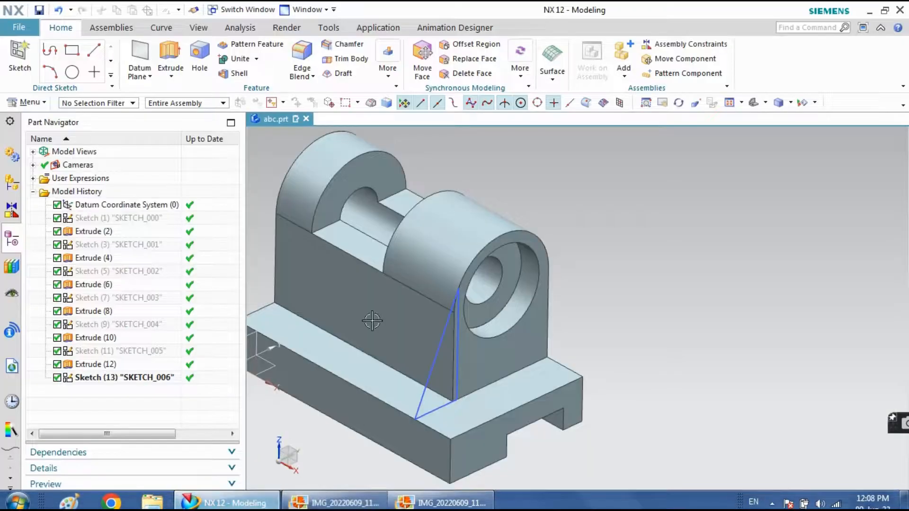
pyautogui.click(170, 52)
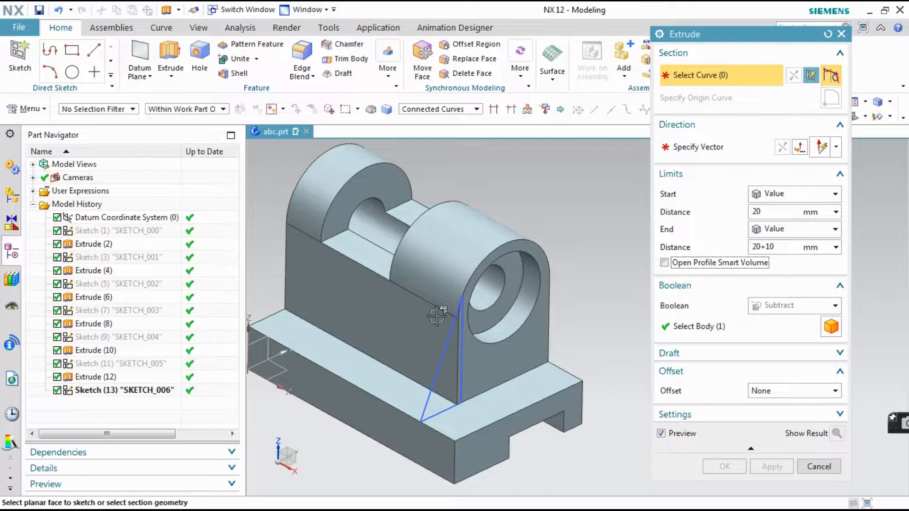
pyautogui.click(87, 390)
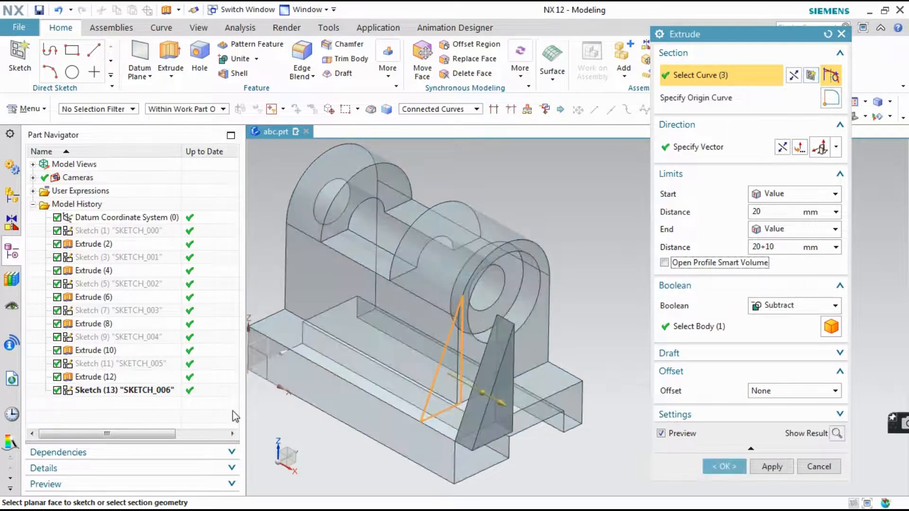
pyautogui.click(778, 305)
pyautogui.click(770, 335)
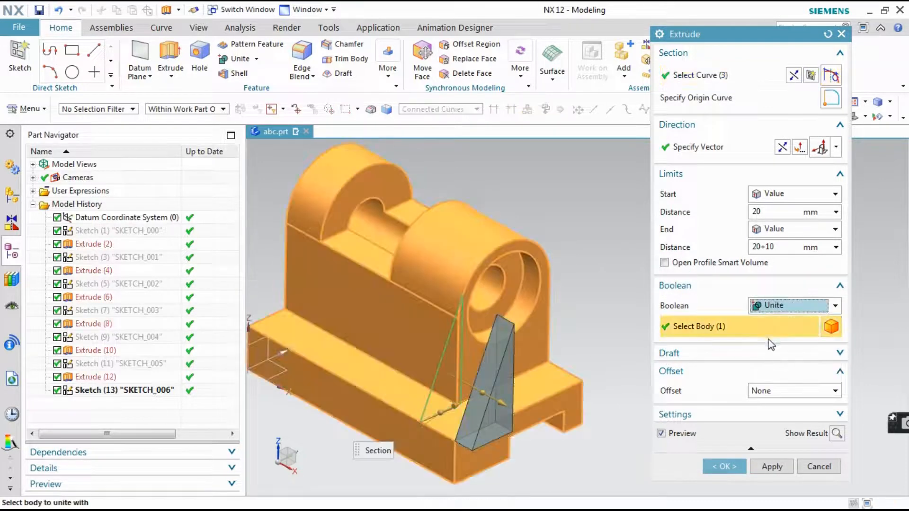
pyautogui.click(784, 148)
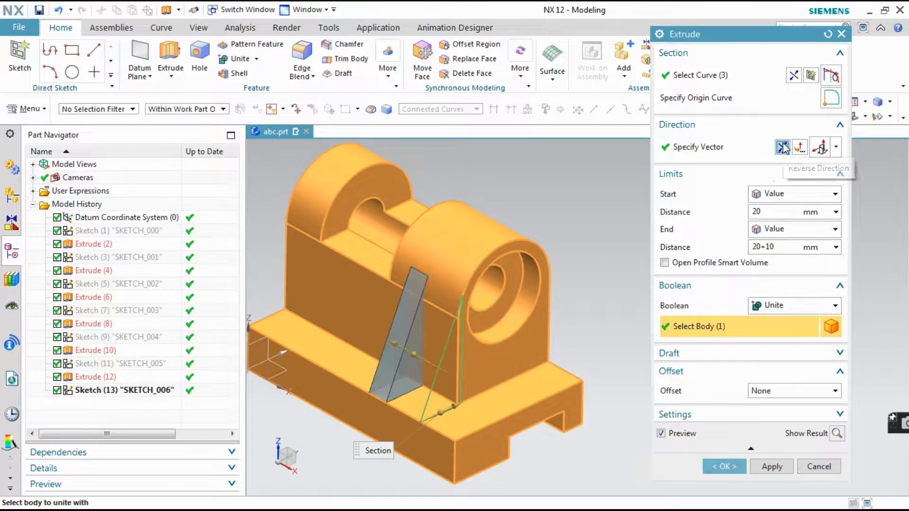
pyautogui.click(724, 467)
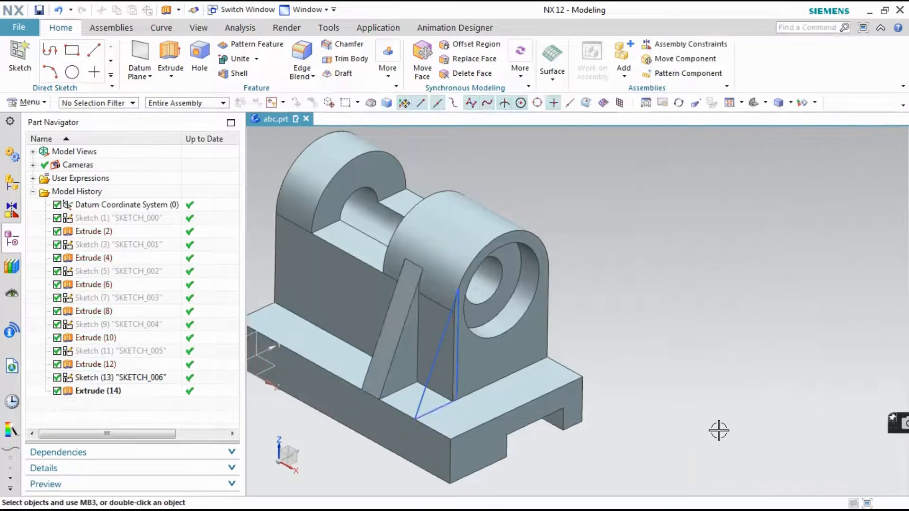
# Hide the triangular rib sketch
pyautogui.moveTo(642, 357); pyautogui.dragTo(665, 358, button='middle')
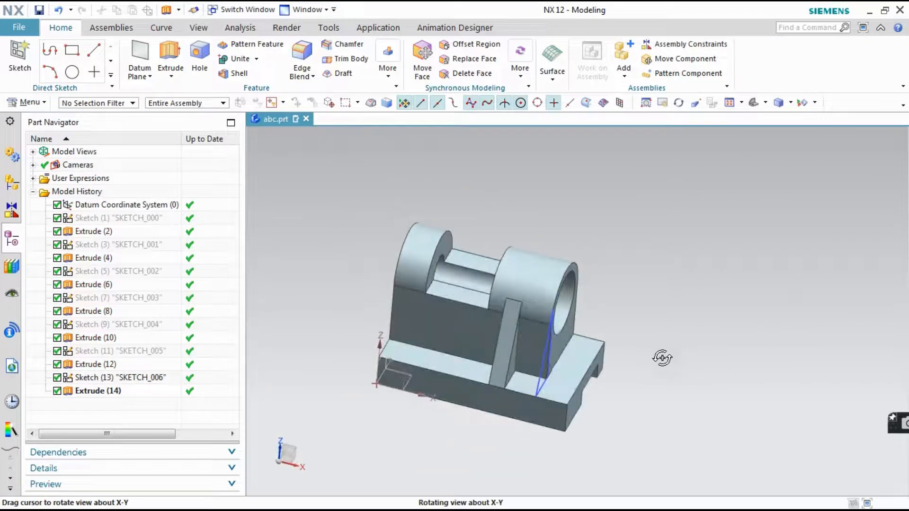
pyautogui.rightClick(533, 375)
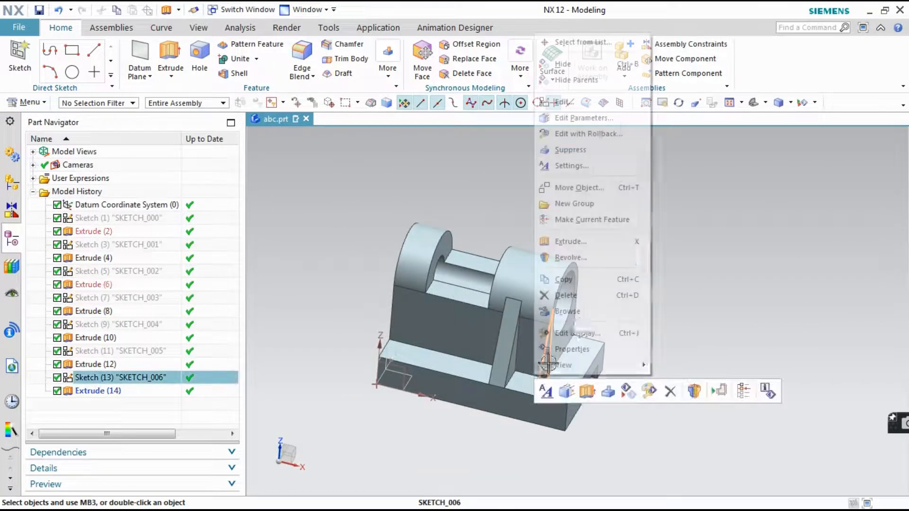
pyautogui.click(557, 61)
# Examine where the rib meets the rounded upright and compare the finished model with both reference drawings
pyautogui.moveTo(638, 298); pyautogui.dragTo(608, 280, button='middle')
pyautogui.scroll(-3, 545, 265)
pyautogui.scroll(-3, 544, 266)
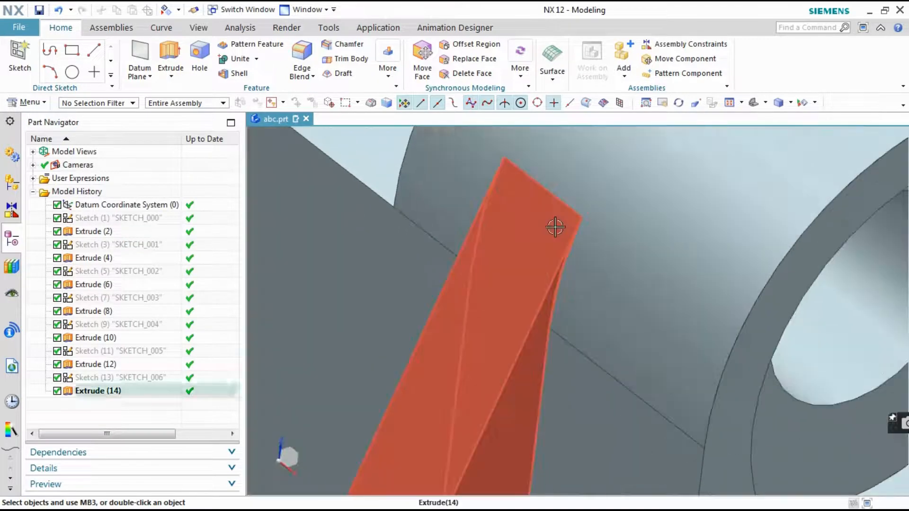
pyautogui.moveTo(560, 229); pyautogui.dragTo(547, 221, button='middle')
pyautogui.scroll(8, 547, 222)
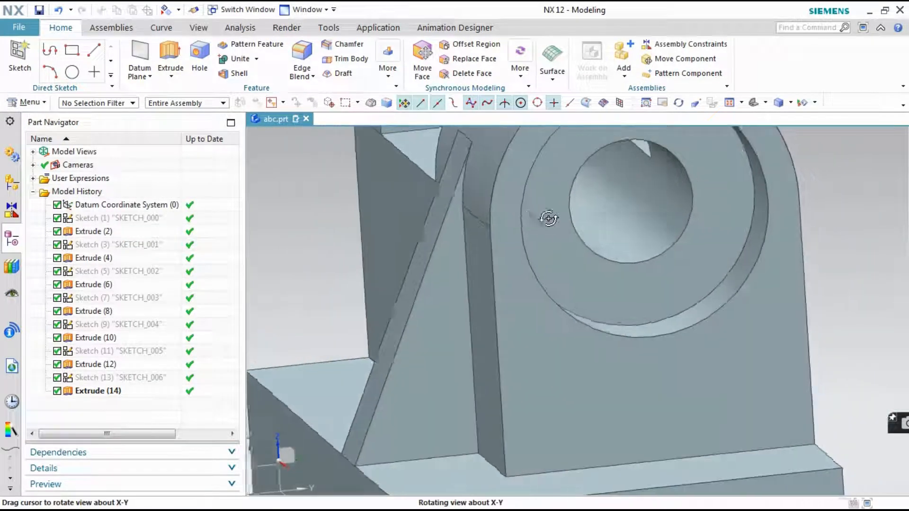
pyautogui.moveTo(549, 272); pyautogui.dragTo(553, 276, button='middle')
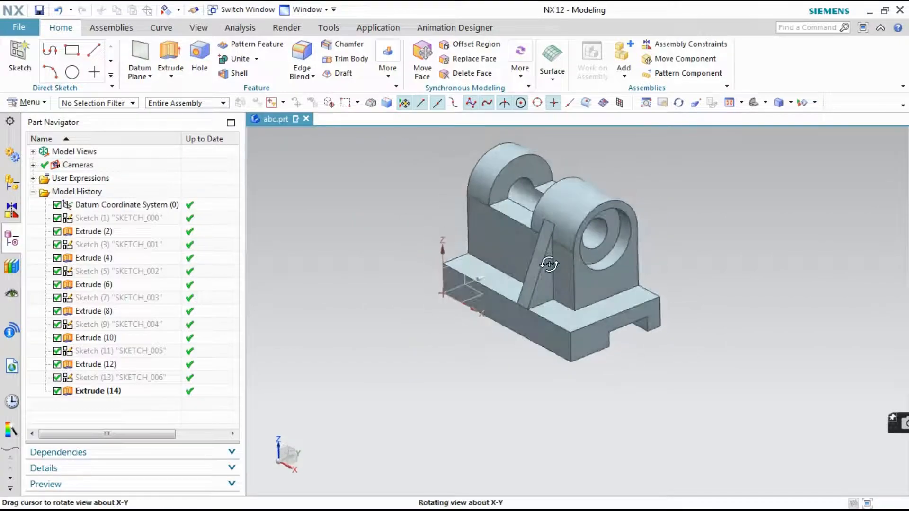
pyautogui.click(410, 504)
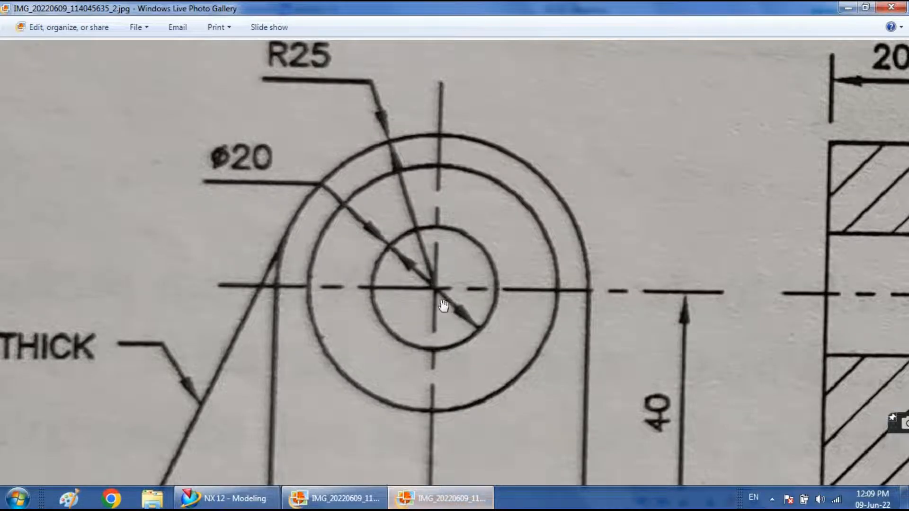
pyautogui.scroll(-5, 444, 305)
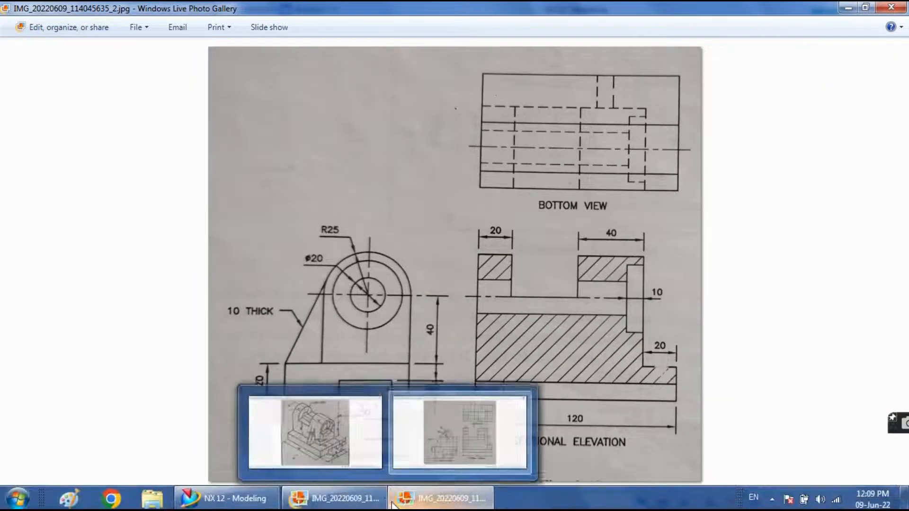
pyautogui.click(381, 502)
pyautogui.scroll(2, 540, 200)
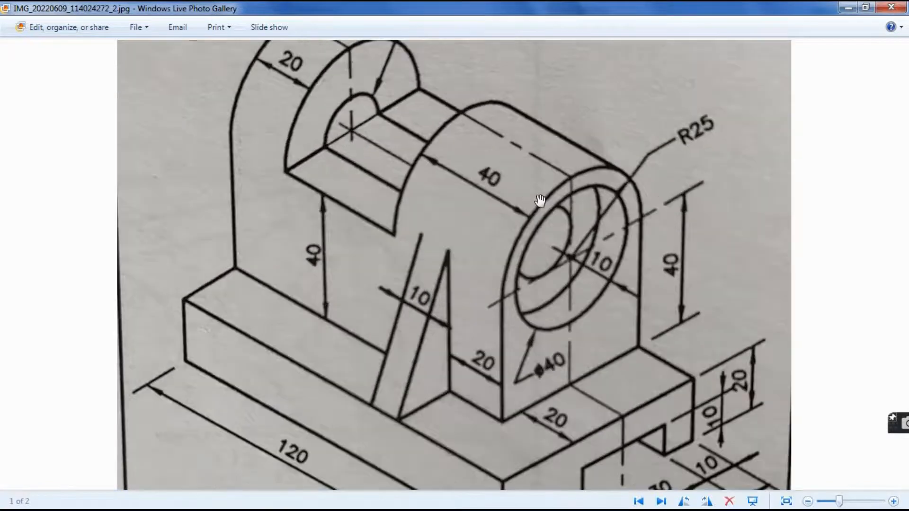
pyautogui.scroll(-3, 539, 199)
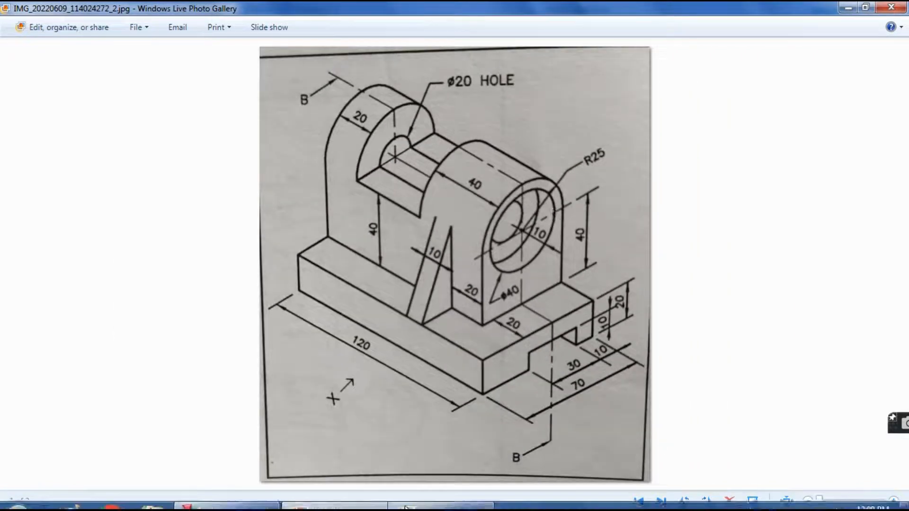
pyautogui.click(227, 498)
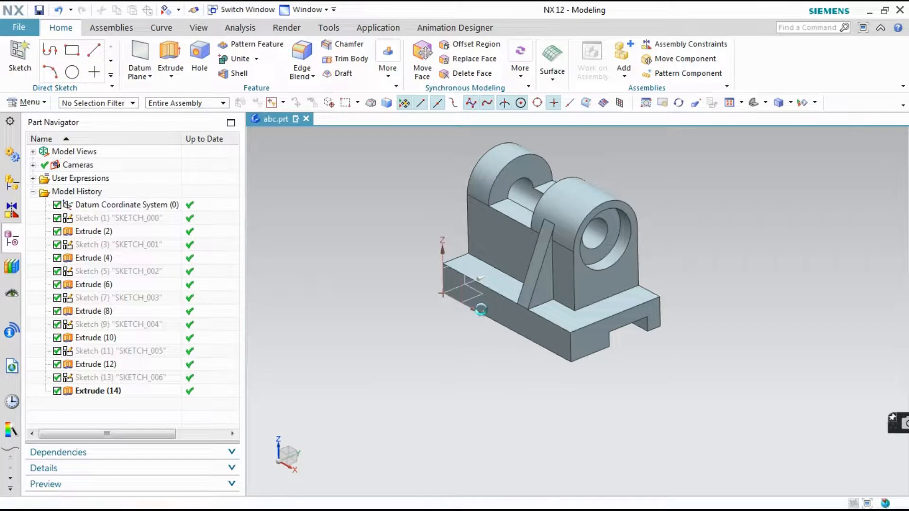
pyautogui.moveTo(665, 234)
pyautogui.mouseDown(button='middle')
pyautogui.moveTo(712, 221)
pyautogui.moveTo(752, 229)
pyautogui.moveTo(773, 200)
pyautogui.moveTo(716, 253)
pyautogui.moveTo(659, 240)
pyautogui.moveTo(667, 256)
pyautogui.moveTo(686, 257)
pyautogui.moveTo(672, 247)
pyautogui.mouseUp(button='middle')
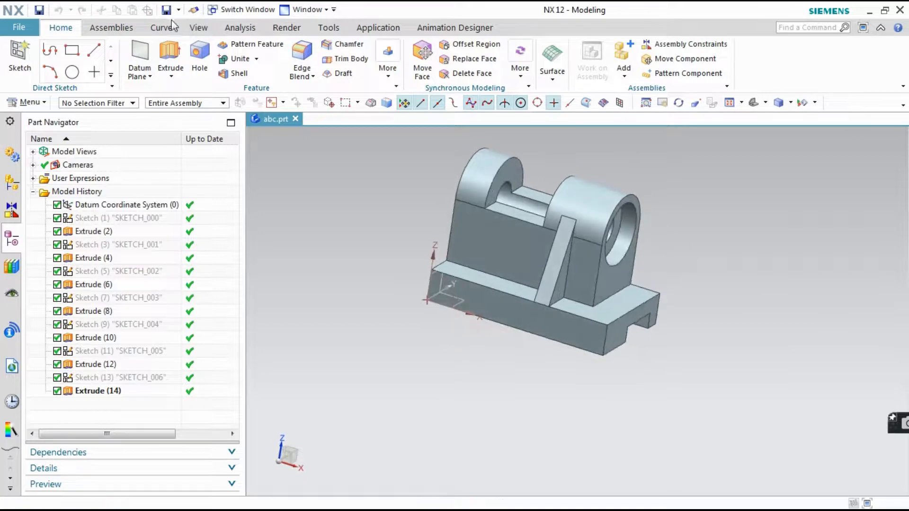
# Create a one-plane section view of the bracket with the section plane rotated 90° about the X axis
pyautogui.click(199, 28)
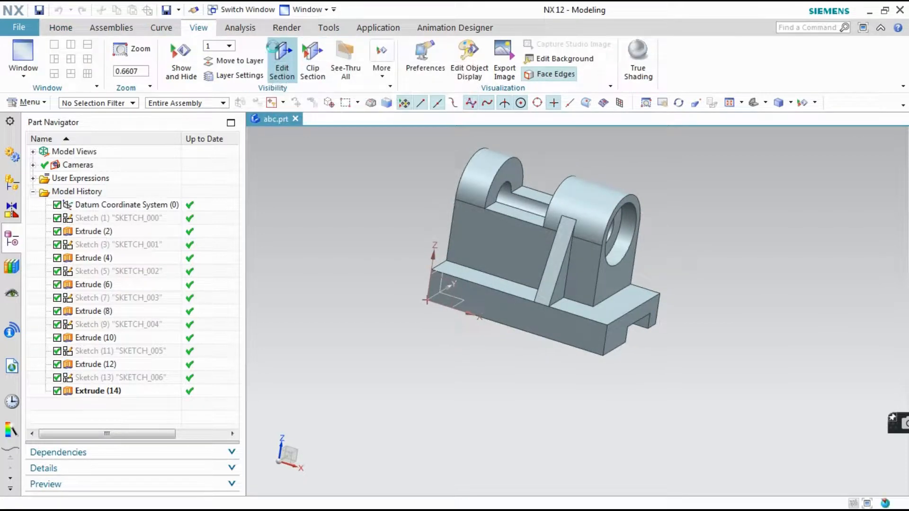
pyautogui.click(282, 57)
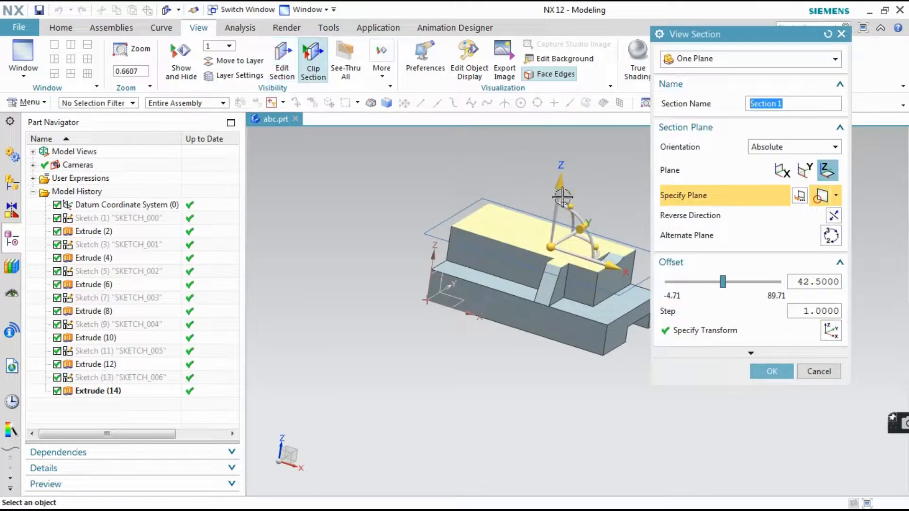
pyautogui.click(570, 202)
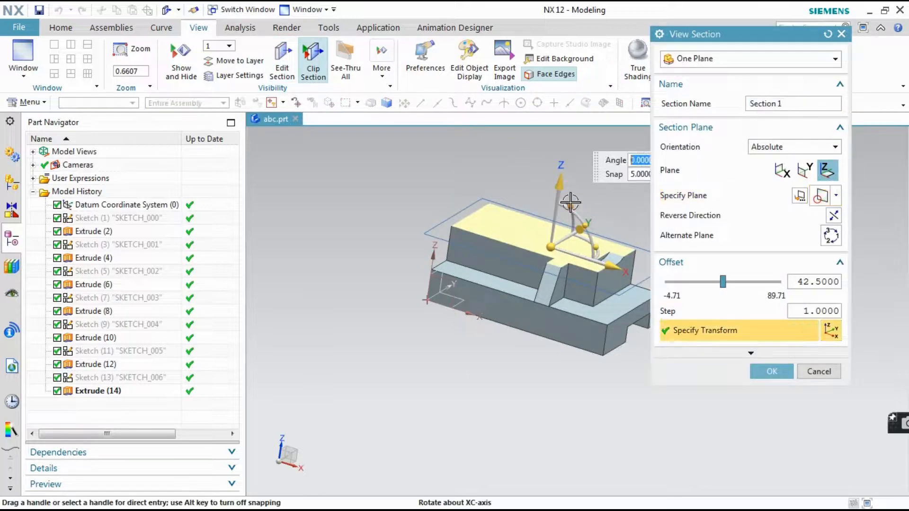
pyautogui.write('90')
pyautogui.press('Return')
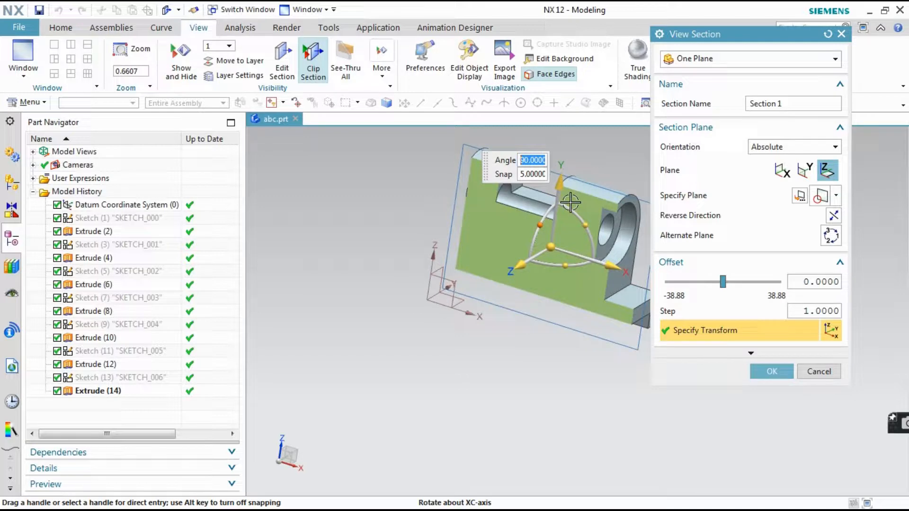
pyautogui.click(761, 377)
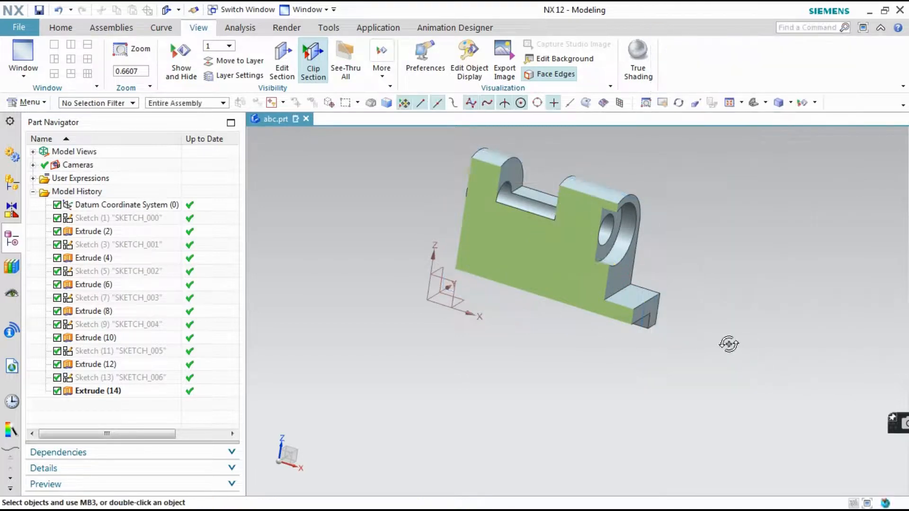
# Move the section plane along its normal to about Y 46 so it cuts through the bore
pyautogui.moveTo(726, 343); pyautogui.dragTo(521, 231, button='middle')
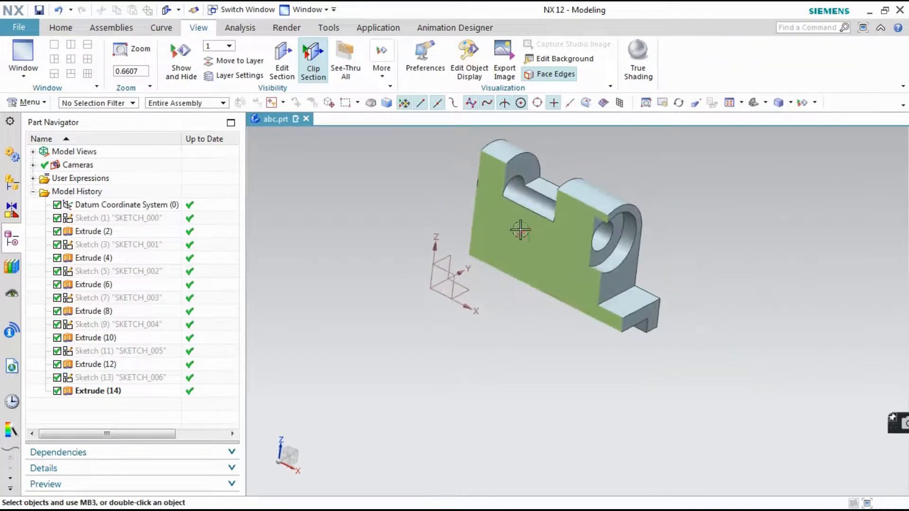
pyautogui.click(281, 66)
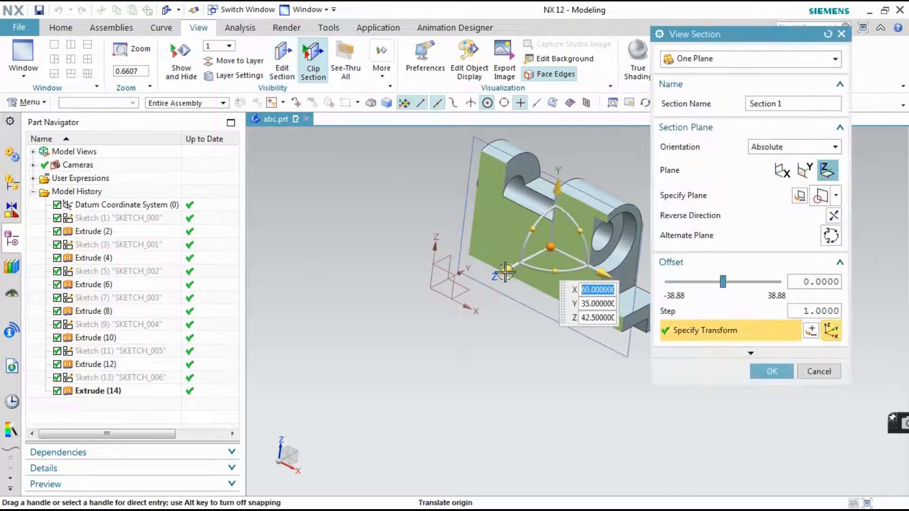
pyautogui.moveTo(510, 268); pyautogui.dragTo(523, 256)
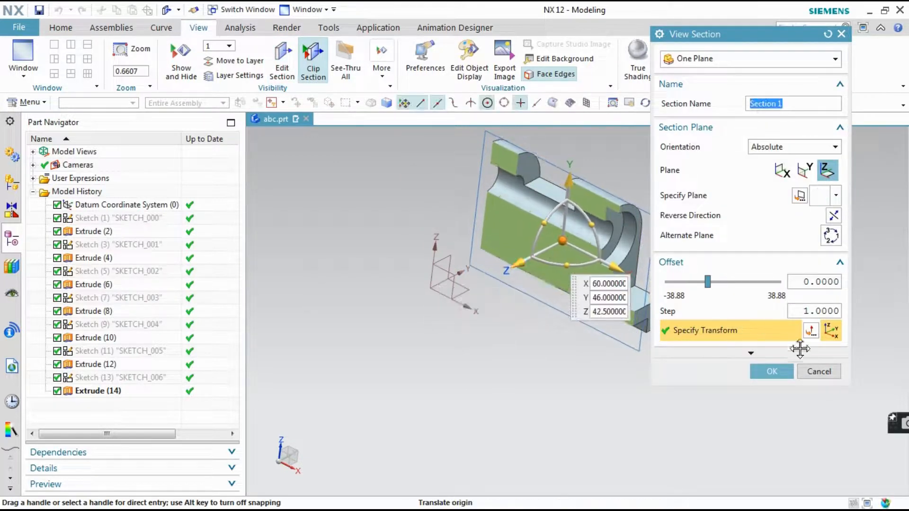
pyautogui.click(771, 371)
# View the section face-on and compare it with the sectional elevation in the reference drawing
pyautogui.moveTo(758, 312); pyautogui.dragTo(778, 305, button='middle')
pyautogui.press('F8')
pyautogui.scroll(-1, 744, 219)
pyautogui.scroll(2, 745, 218)
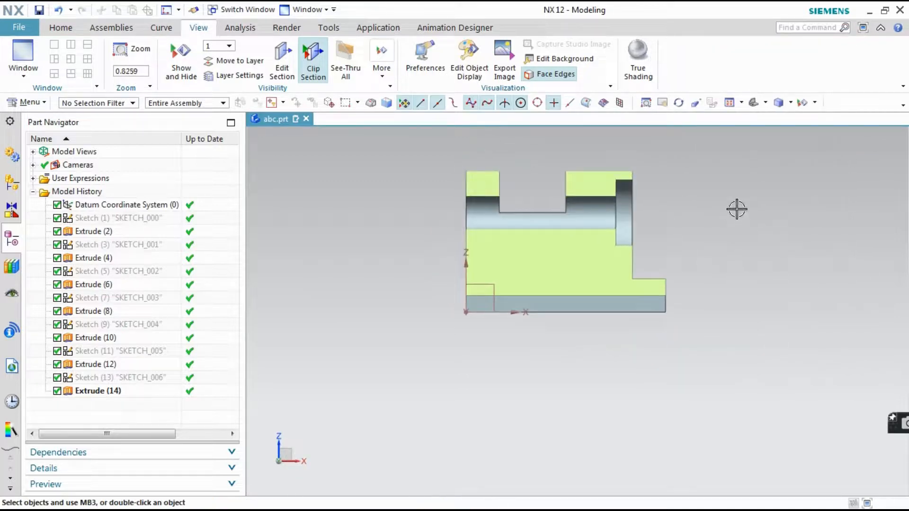
pyautogui.click(376, 496)
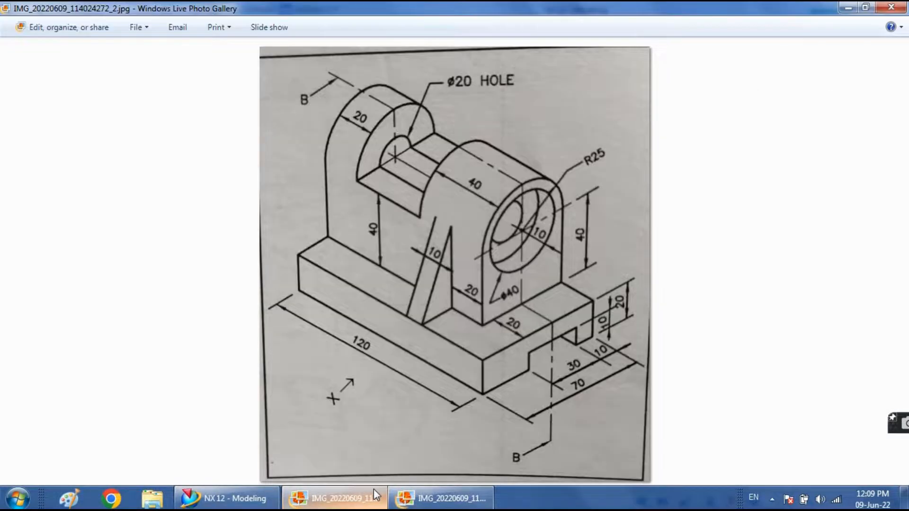
pyautogui.click(442, 497)
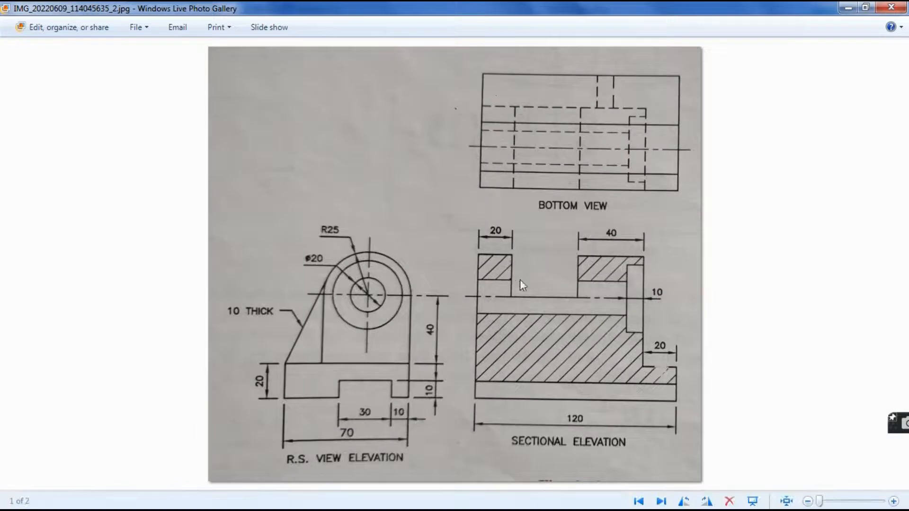
pyautogui.click(313, 497)
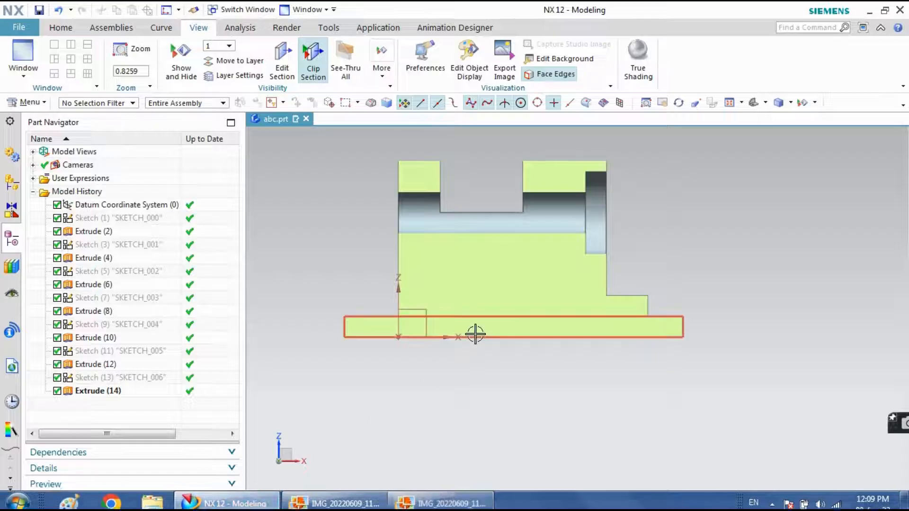
# Save the part and turn off section clipping to show the whole bracket
pyautogui.hotkey('ctrl', 's')
pyautogui.moveTo(587, 397); pyautogui.dragTo(564, 441, button='middle')
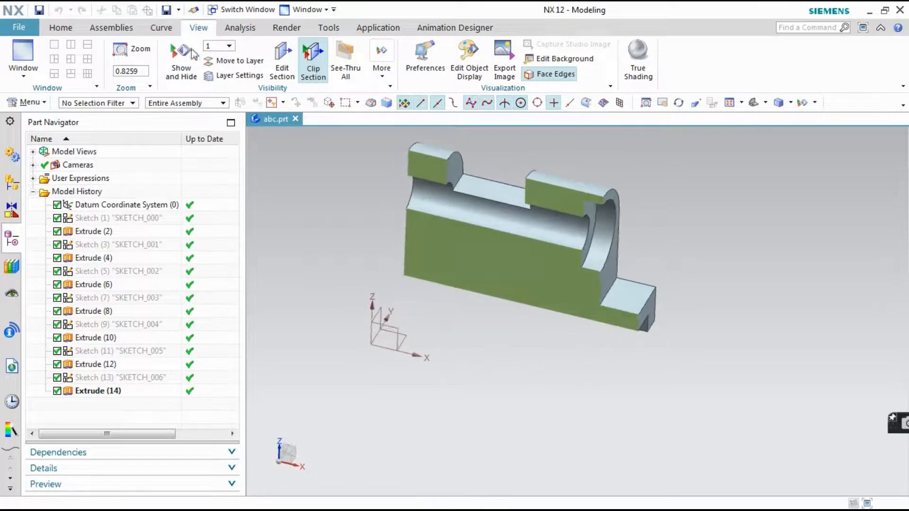
pyautogui.click(297, 74)
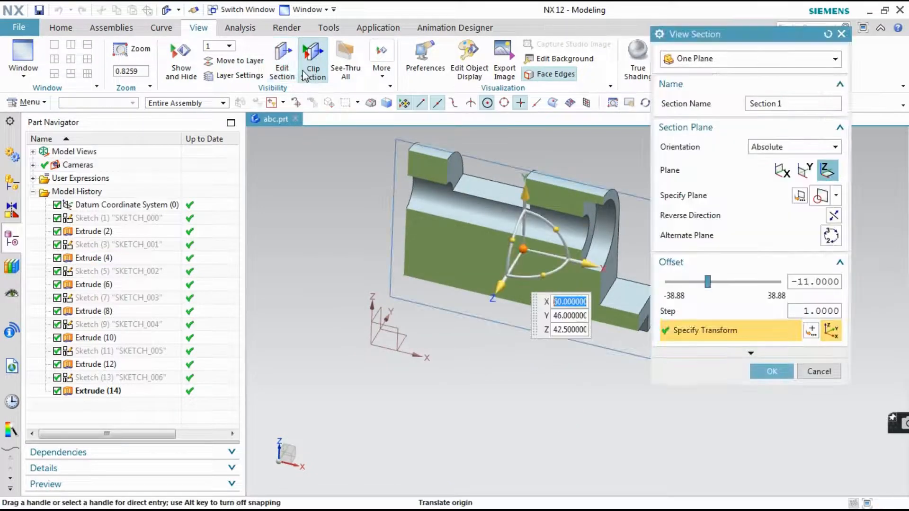
pyautogui.click(305, 75)
pyautogui.click(835, 374)
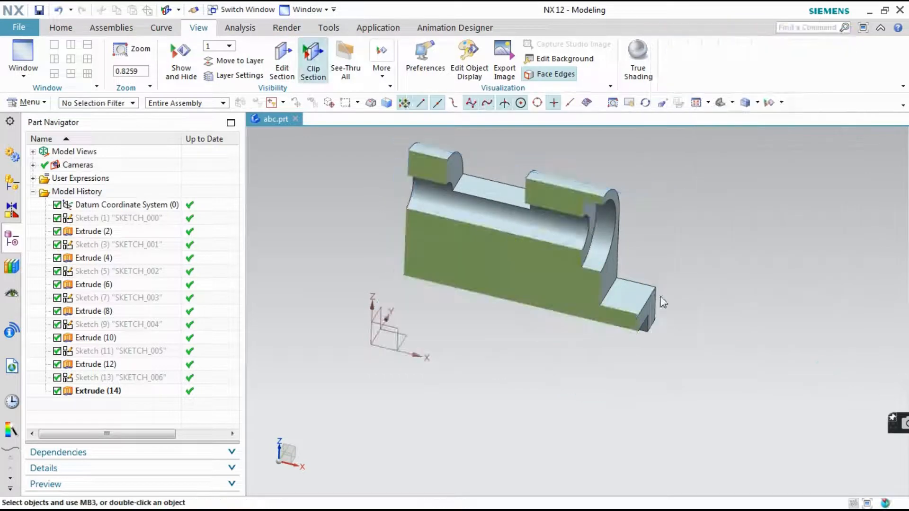
pyautogui.click(326, 73)
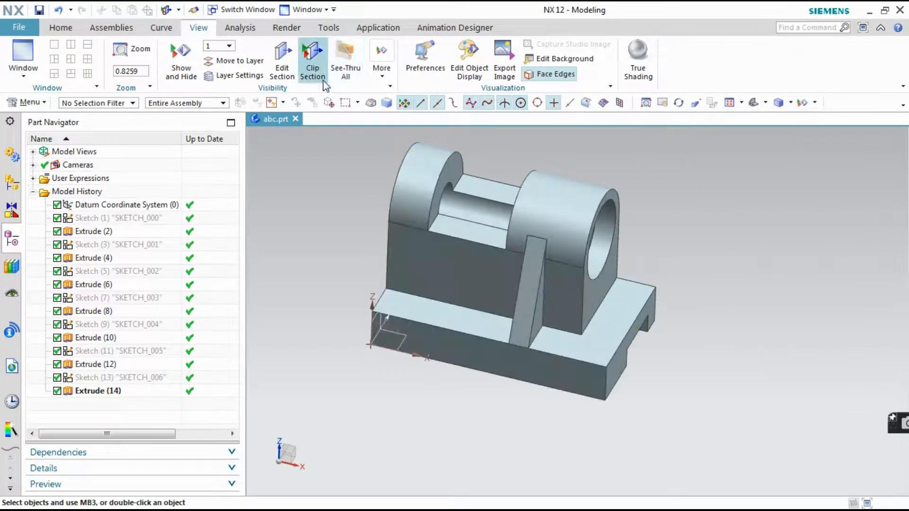
pyautogui.click(61, 27)
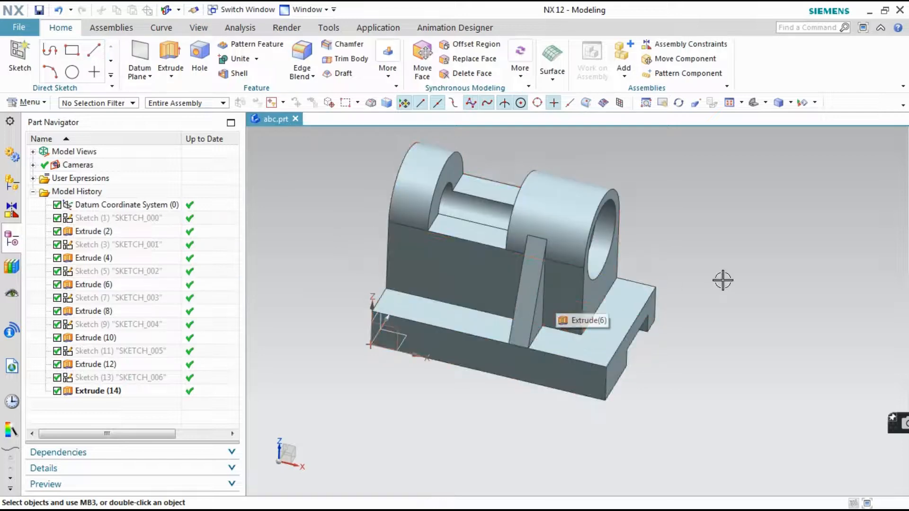
pyautogui.rightClick(423, 169)
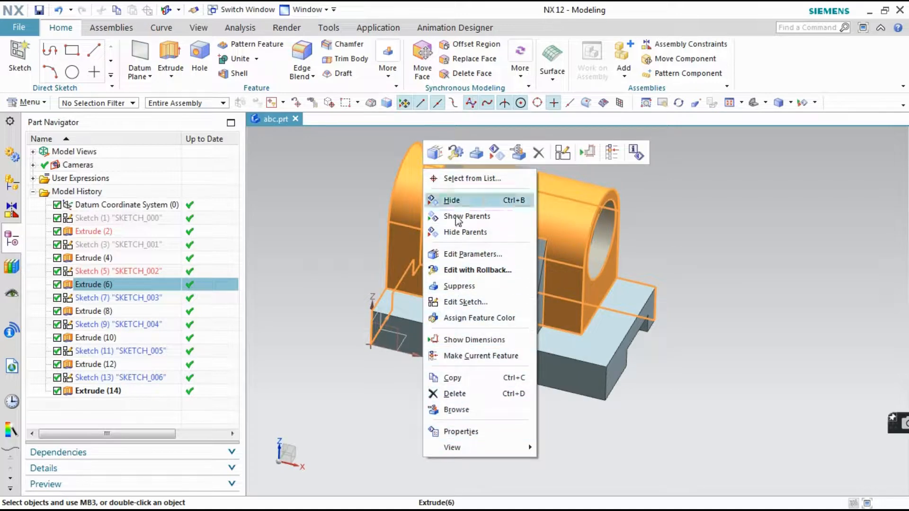
pyautogui.click(791, 425)
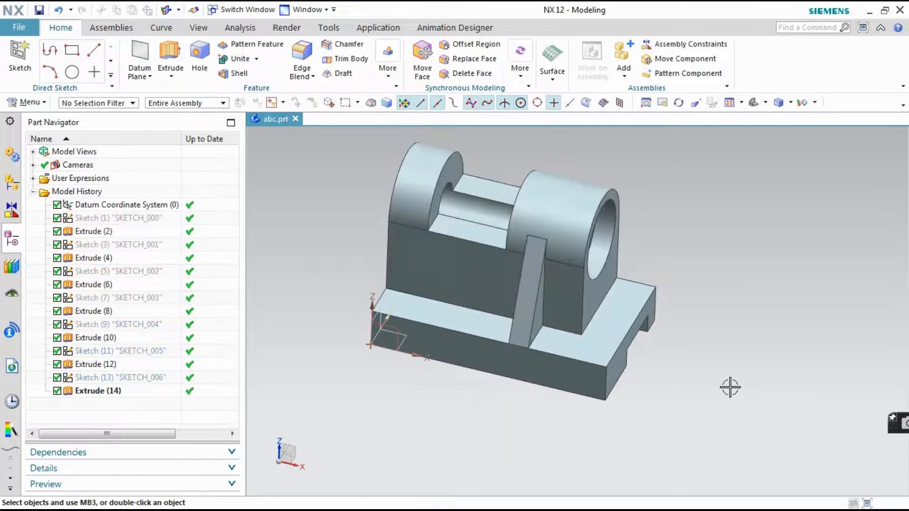